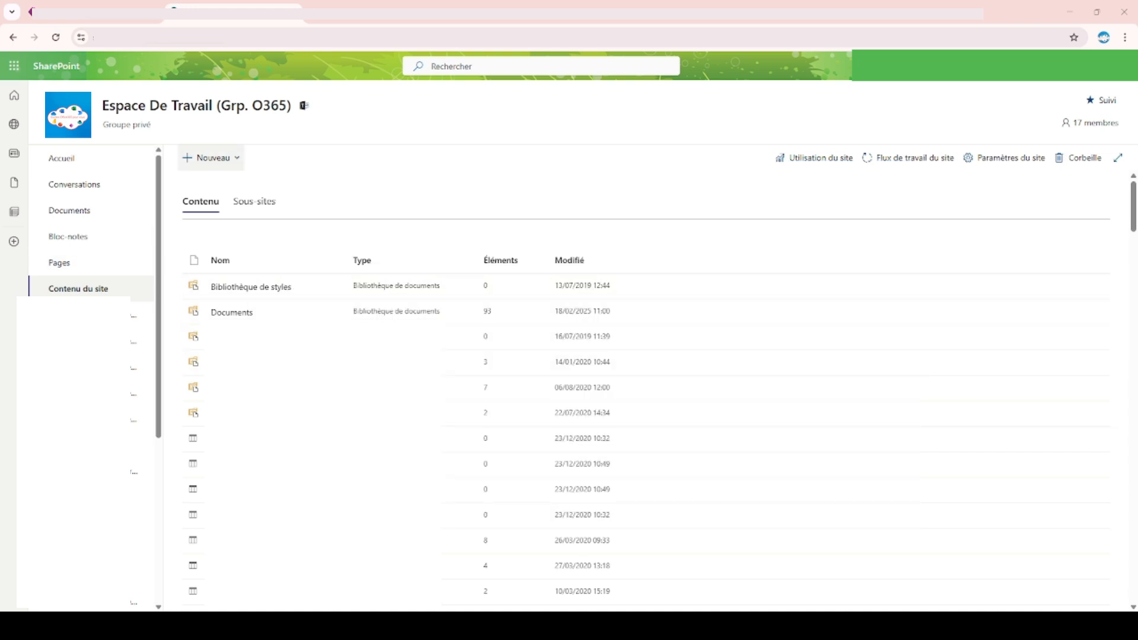
- Create a blank list named GestionDevices_Devices on the site, with "Afficher dans la navigation du site" turned off
click(233, 158)
click(217, 184)
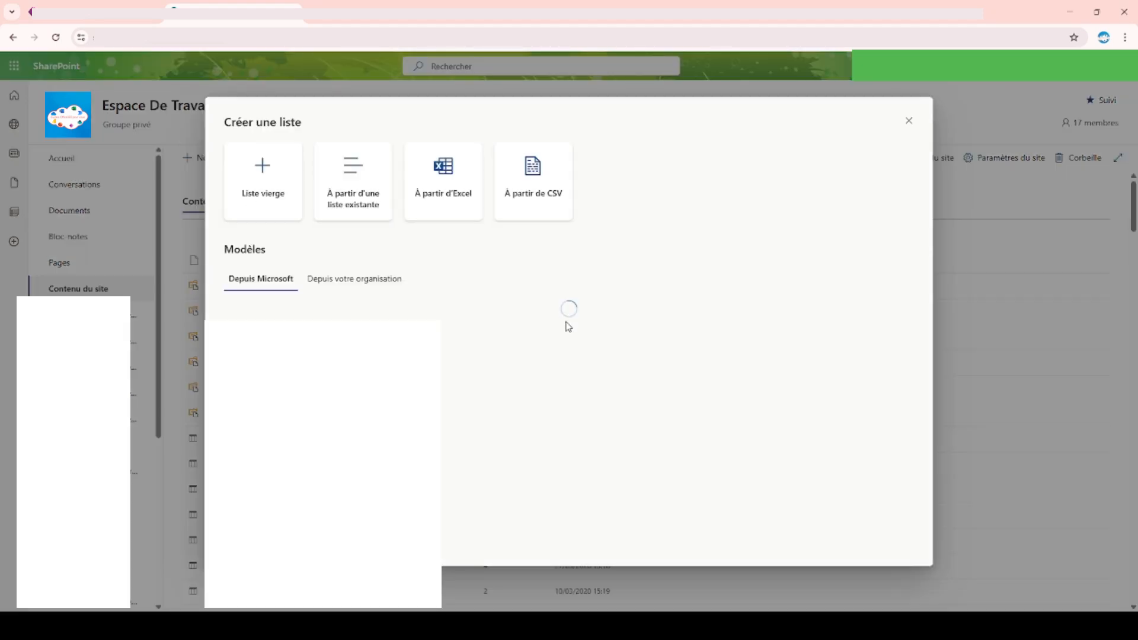
click(274, 194)
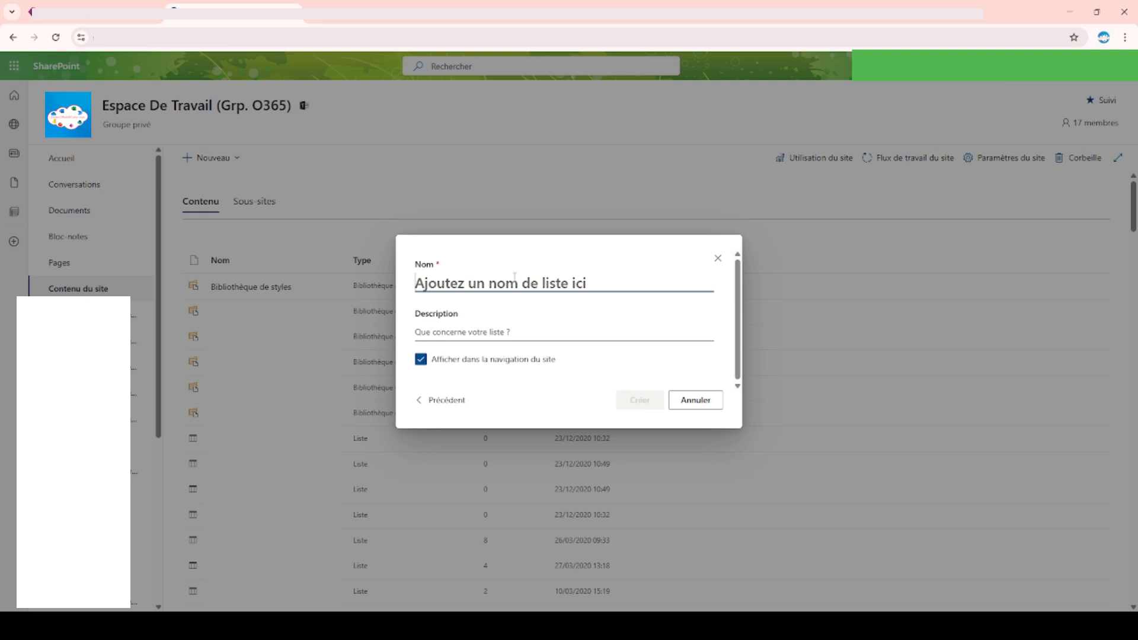
text(G)
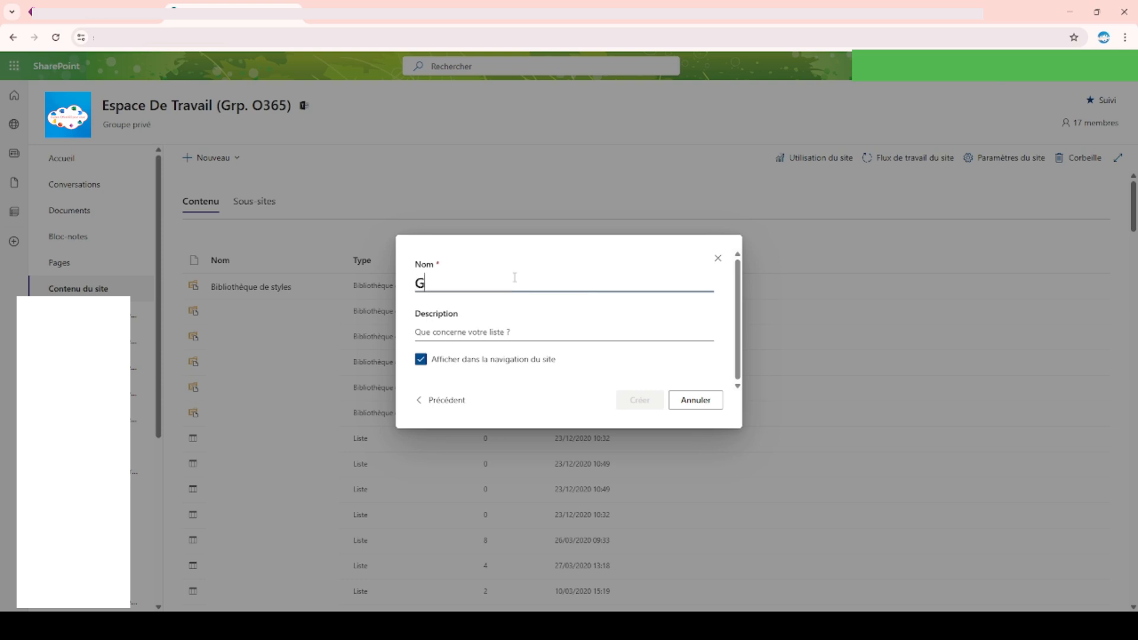
text(estionDevices_)
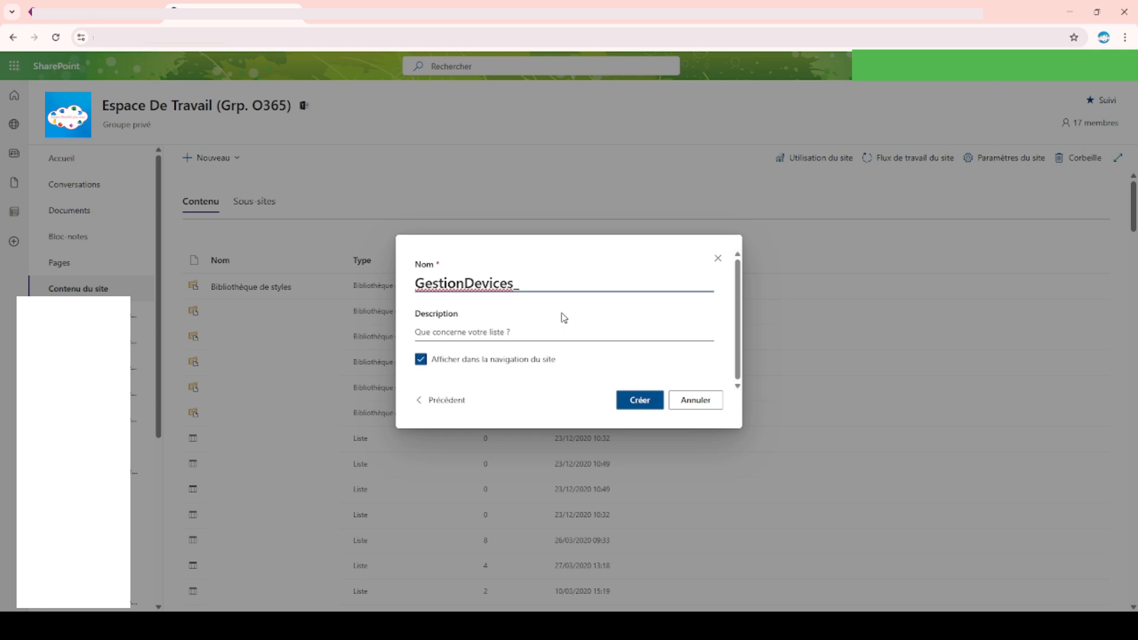
text(Devices)
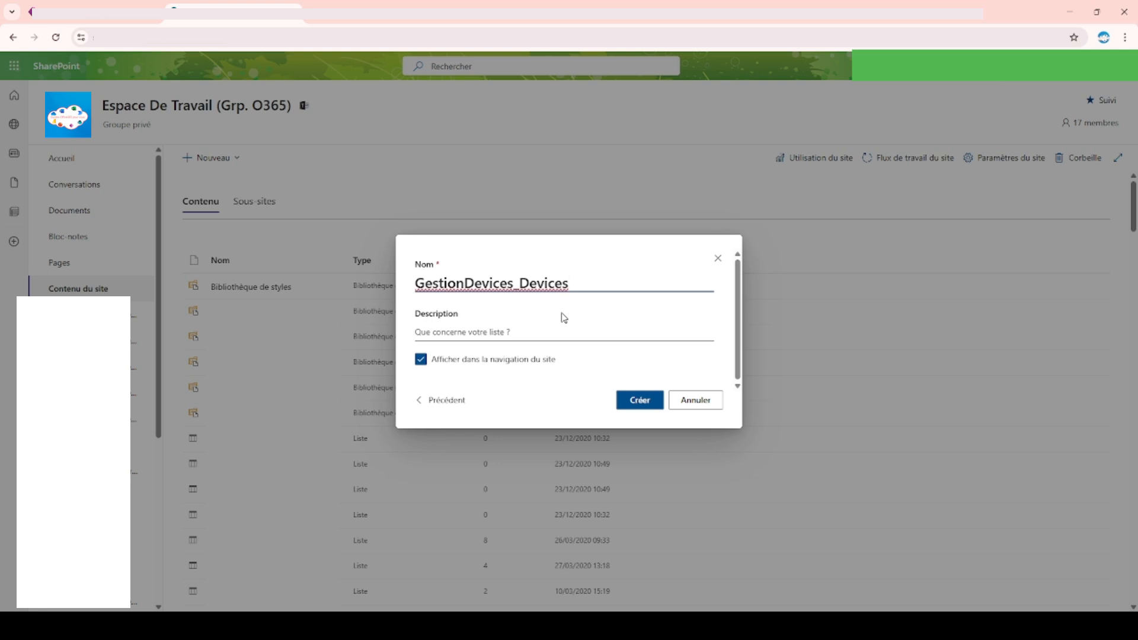
click(506, 362)
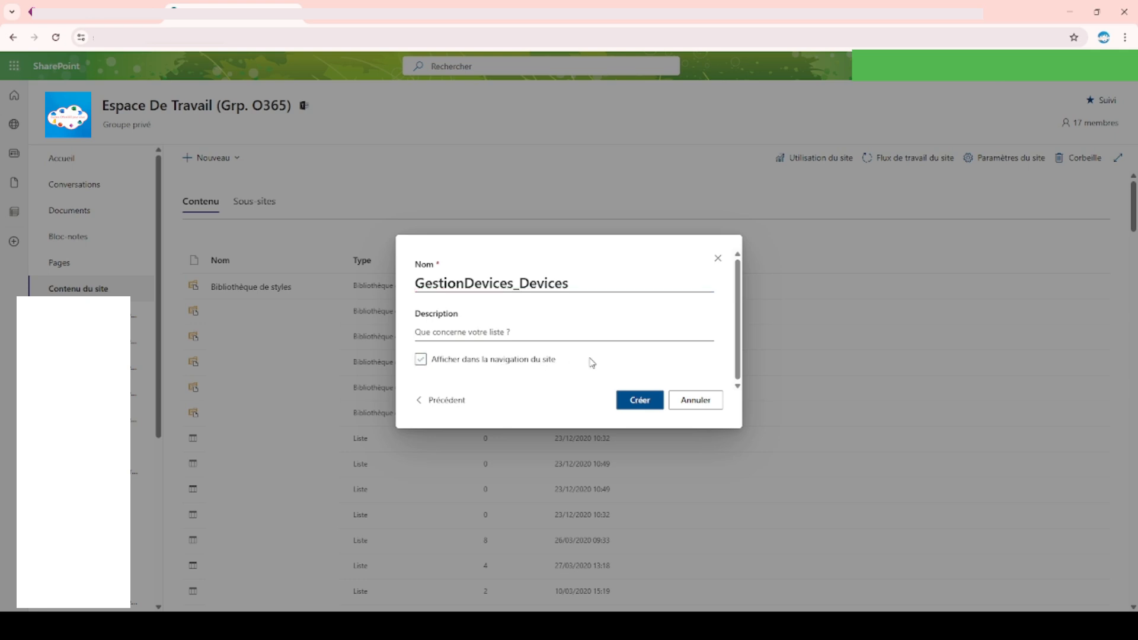
click(642, 399)
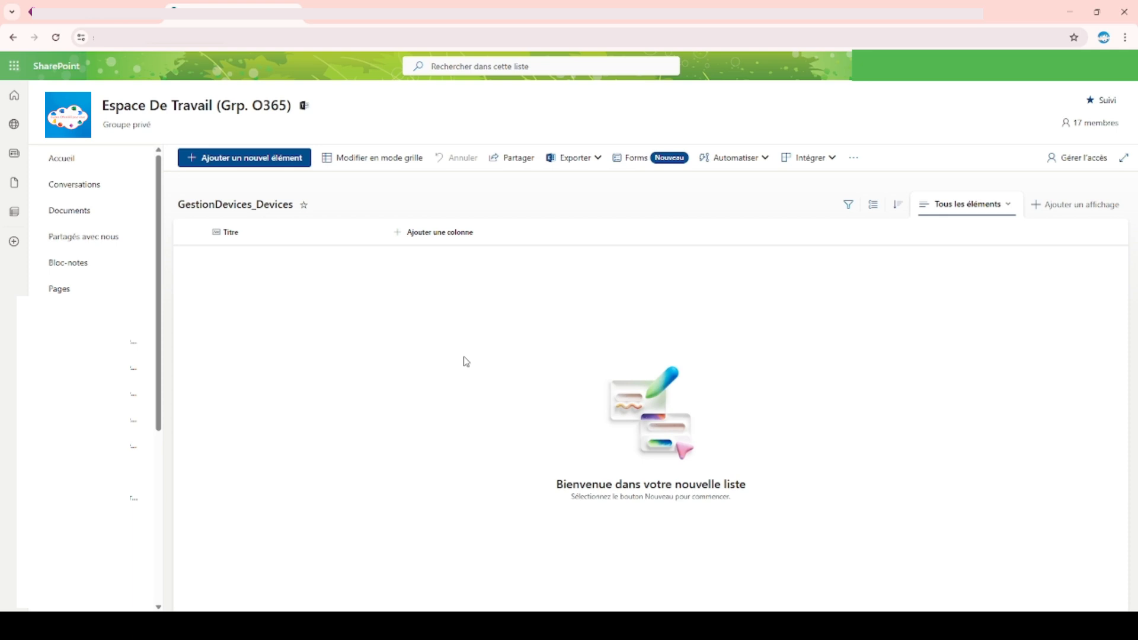
- From the site contents, create a blank list named GestionDevices_Marques that is not shown in the site navigation
click(141, 315)
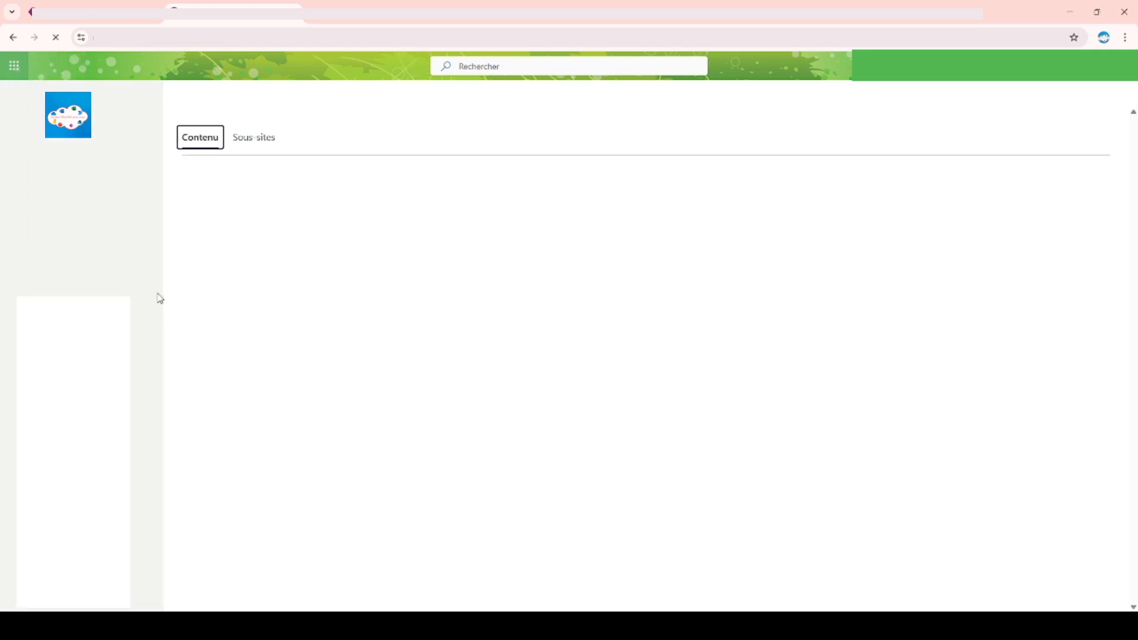
click(229, 160)
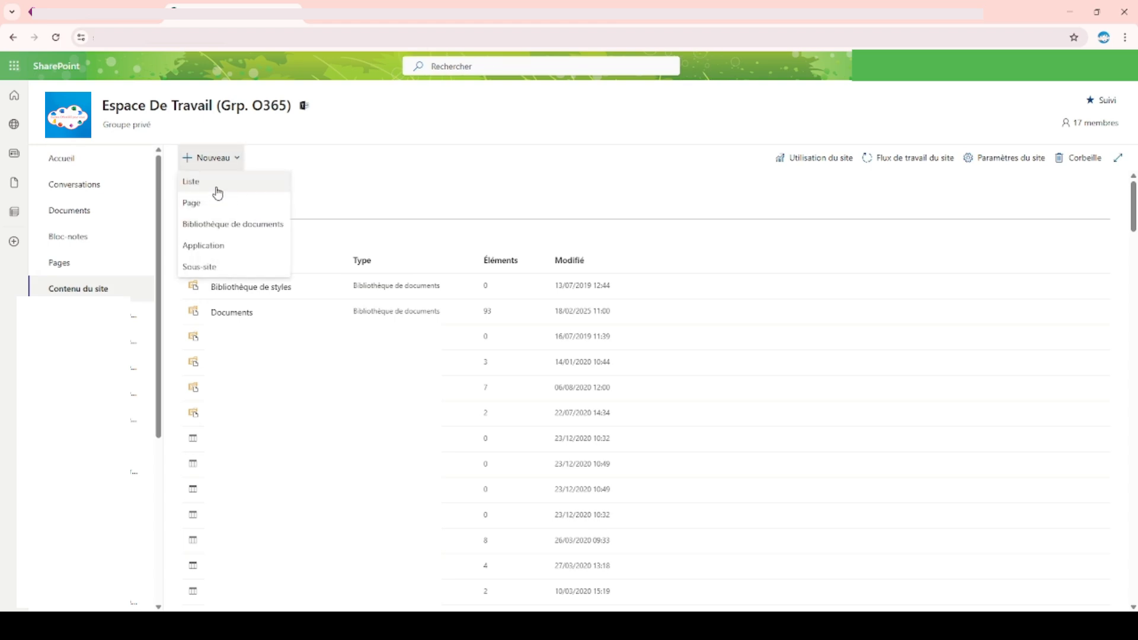
click(272, 181)
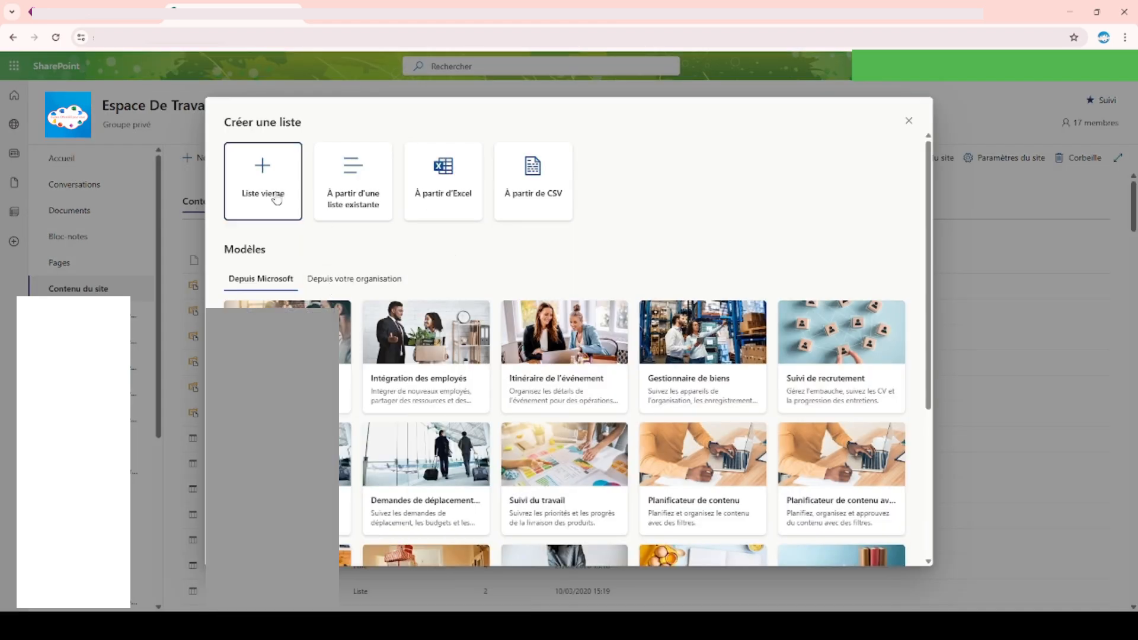
click(274, 195)
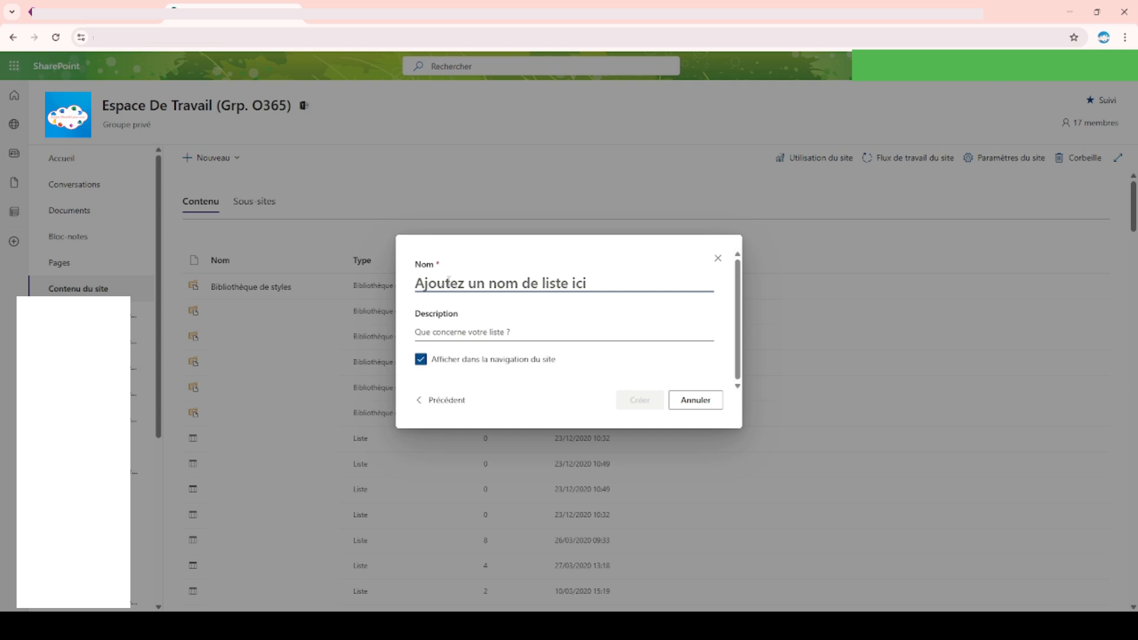
text(GestionD)
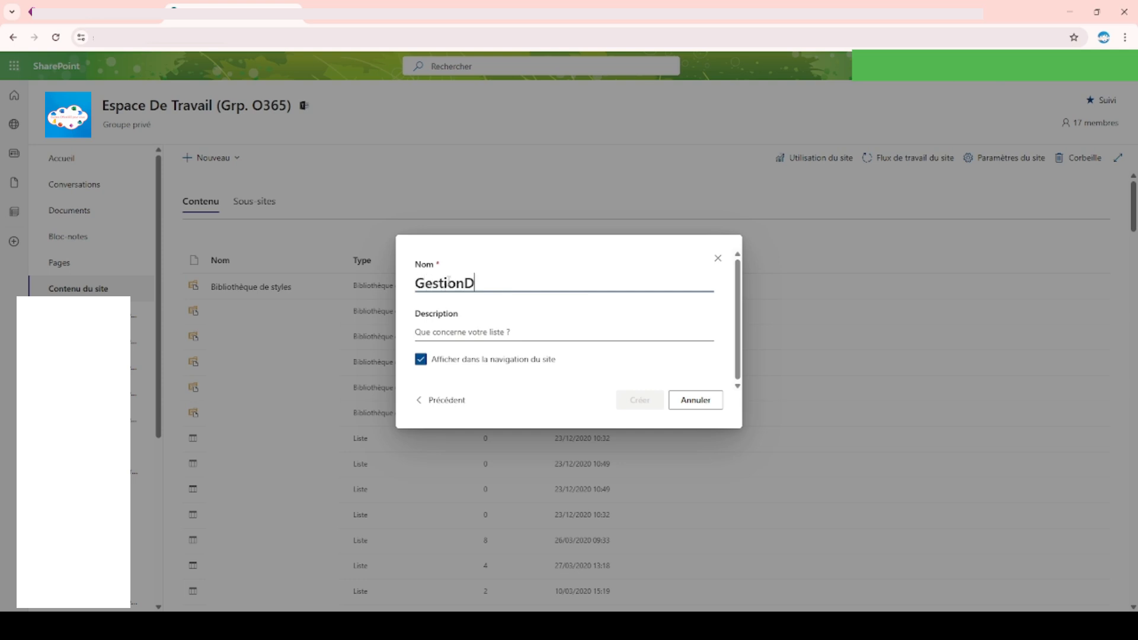
text(evices_)
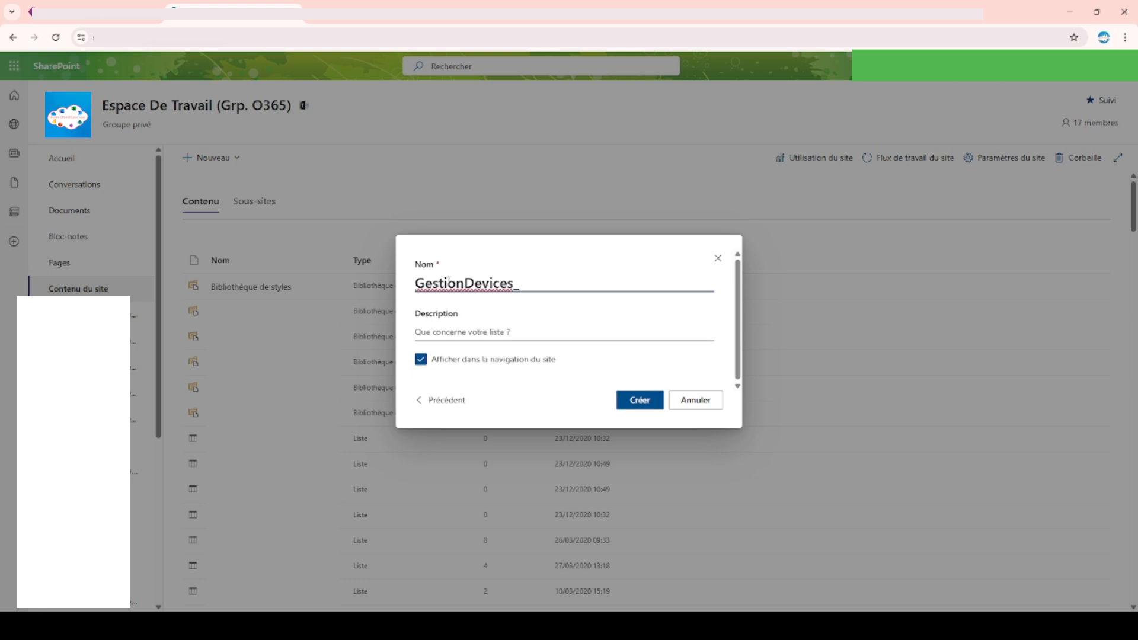
text(Marque)
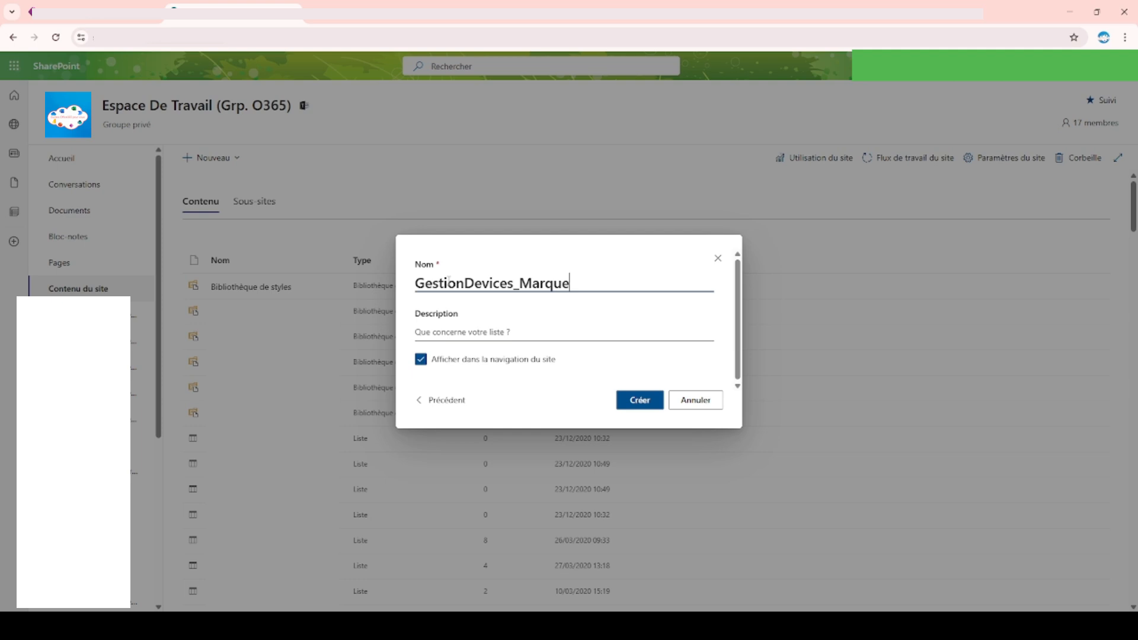
text(s)
click(485, 360)
click(637, 409)
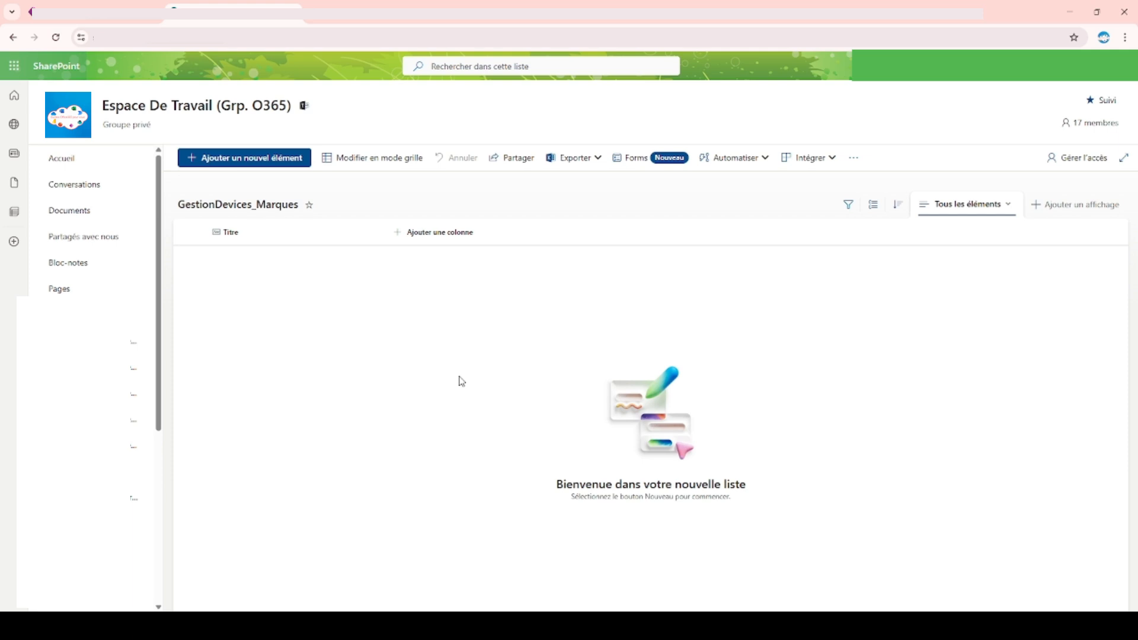
- Open the settings pane for GestionDevices_Marques and look through the column types offered for a new column without adding one
click(1062, 70)
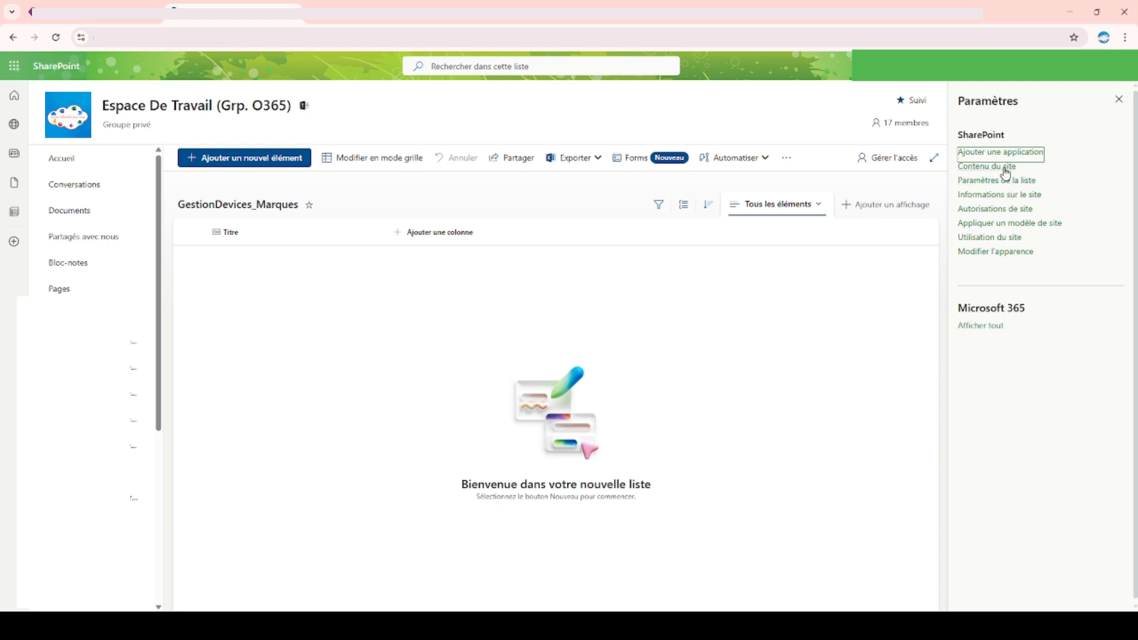
click(483, 340)
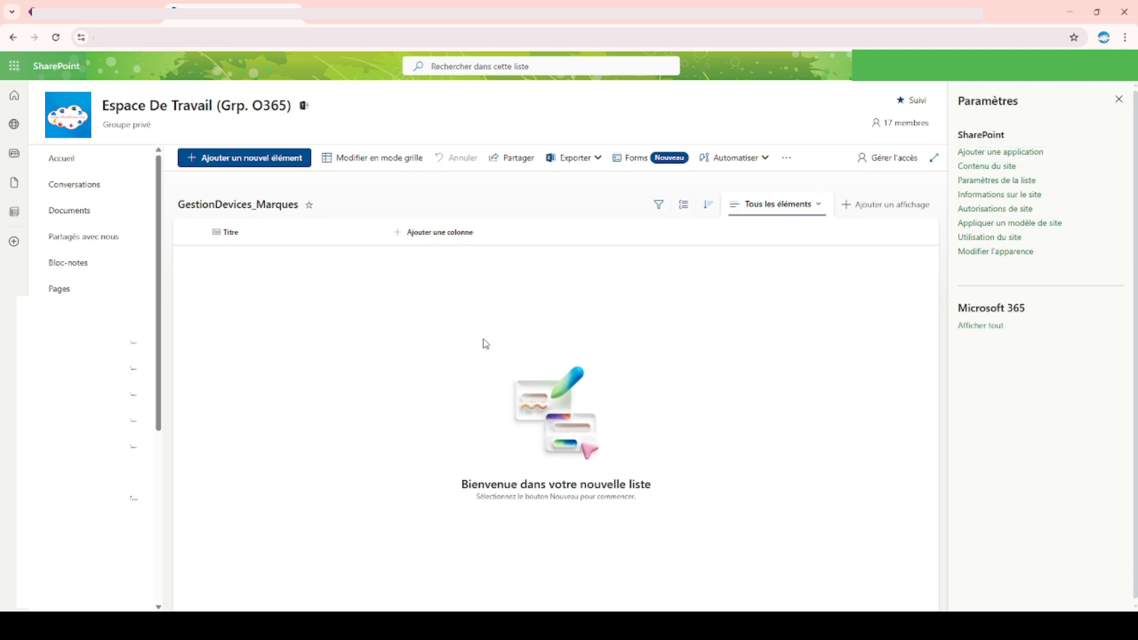
click(424, 240)
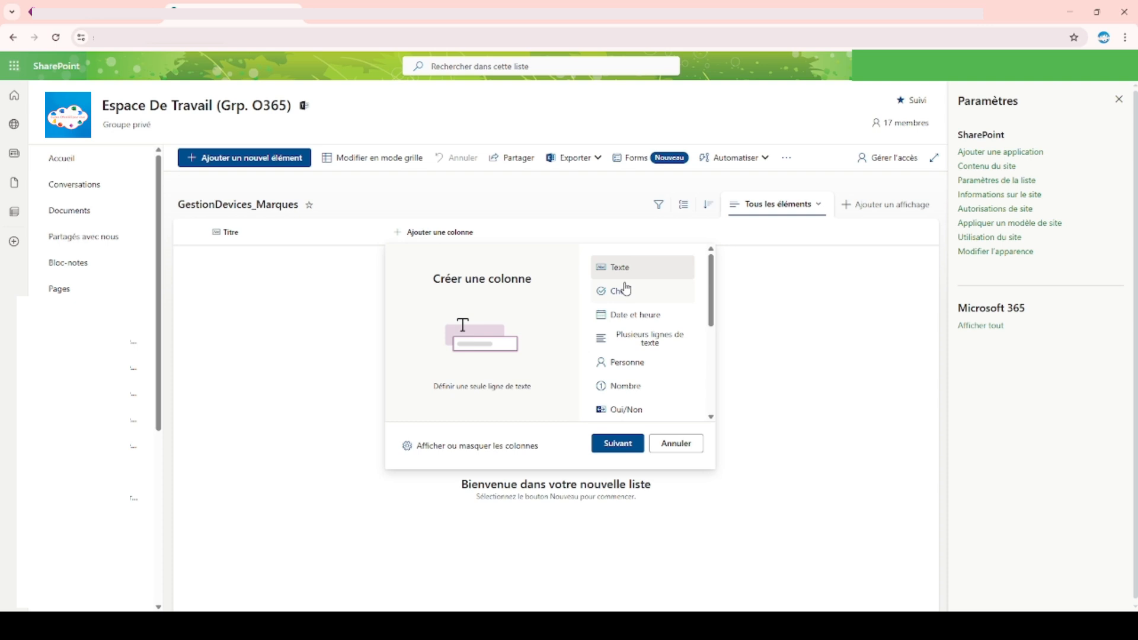
scroll(622, 385, down, 4)
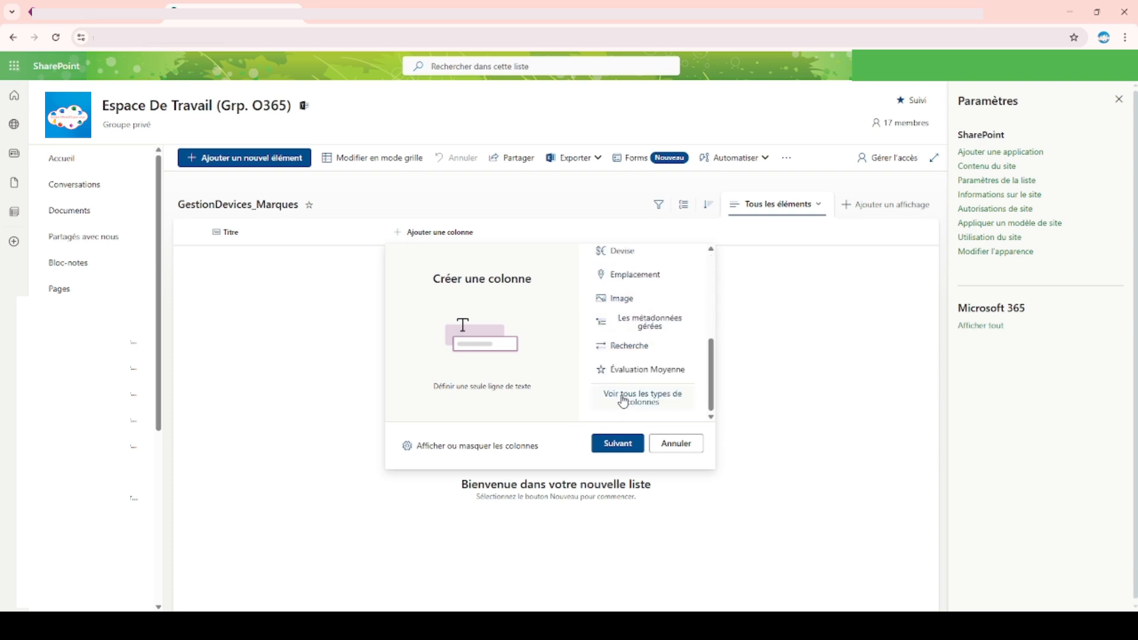
click(690, 448)
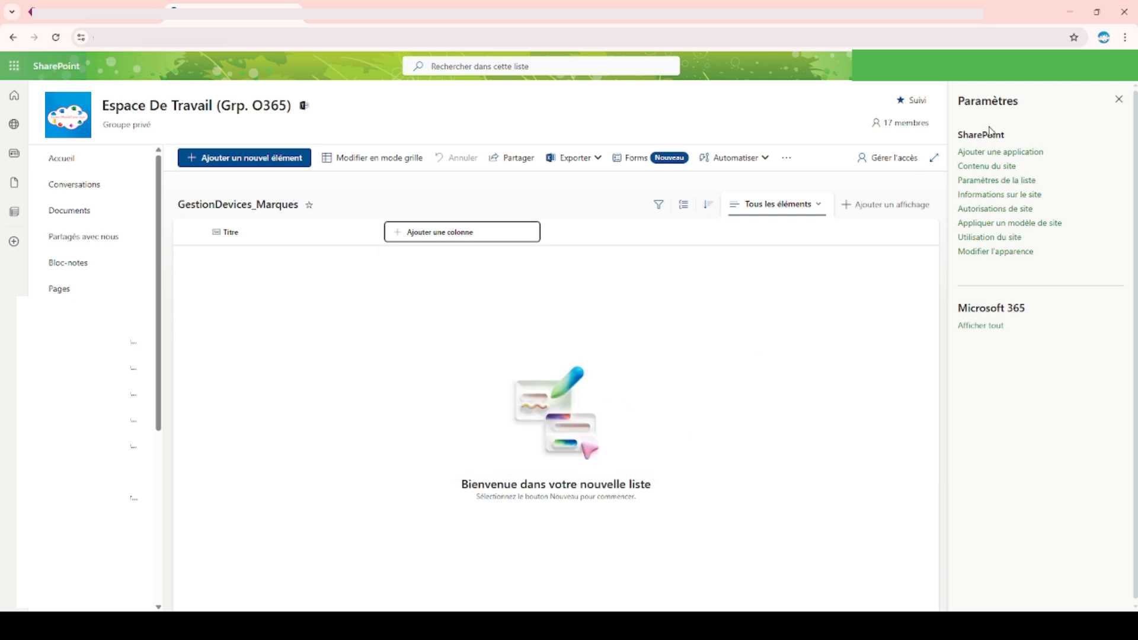
- In the GestionDevices_Marques list settings, create a single-line text column named Designation that must contain information
click(1027, 185)
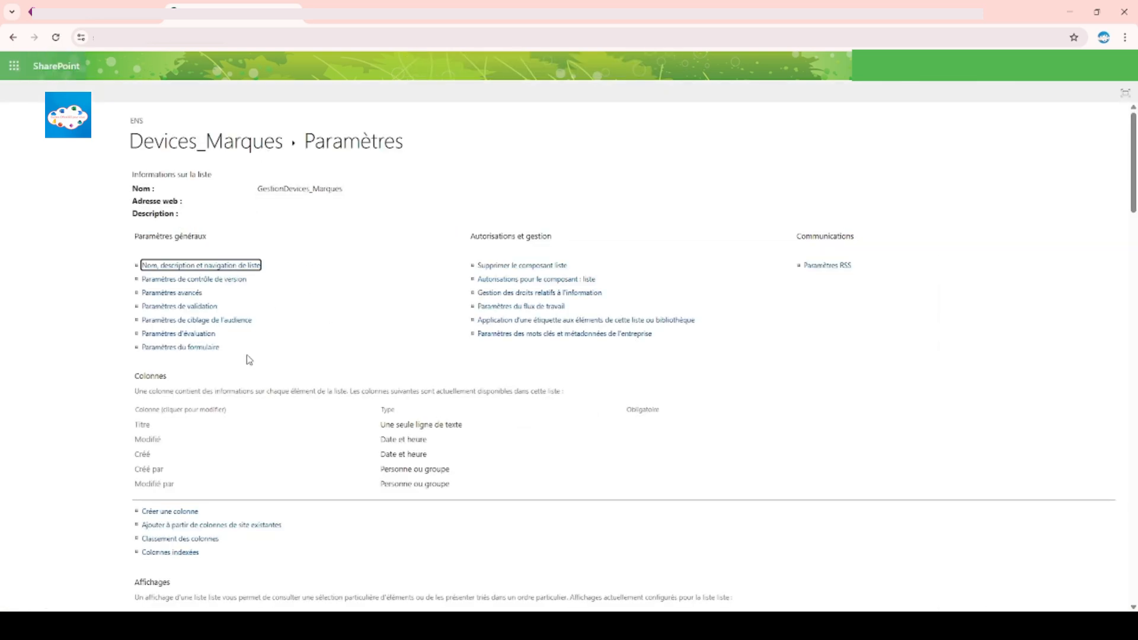
scroll(246, 359, down, 3)
click(170, 335)
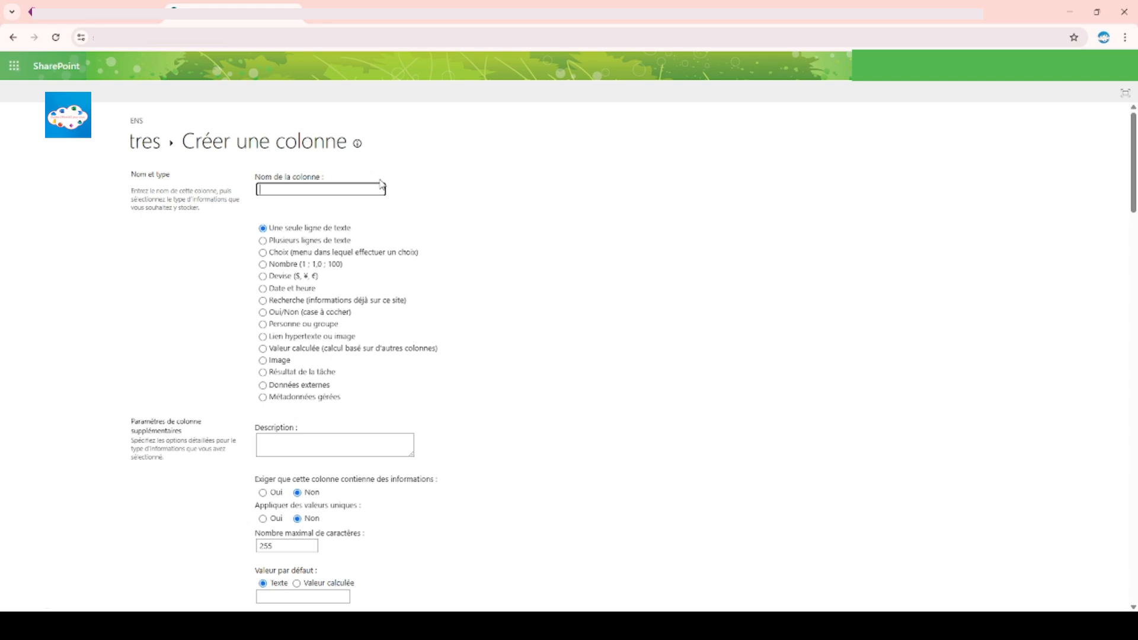
text(Designation)
scroll(350, 229, down, 3)
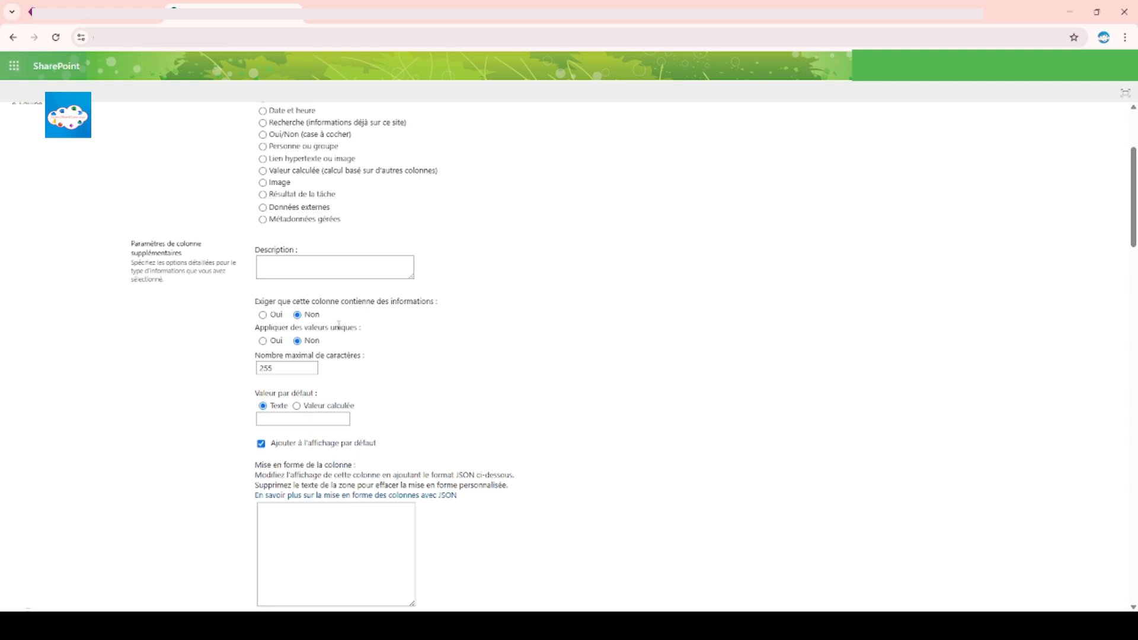
click(263, 315)
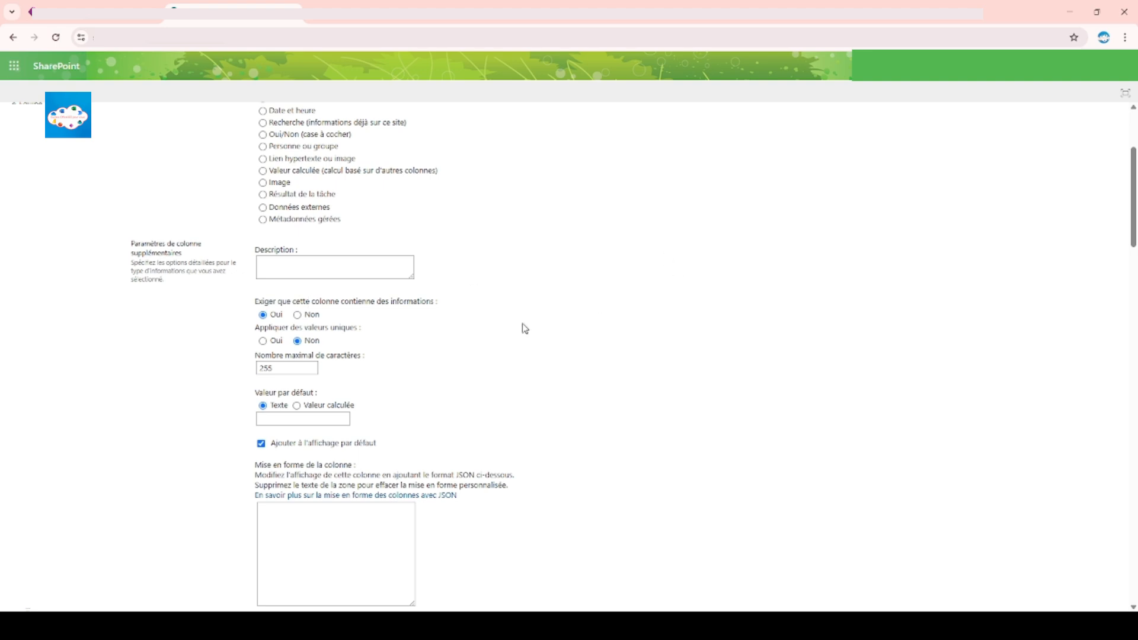
double_click(310, 373)
scroll(616, 331, down, 5)
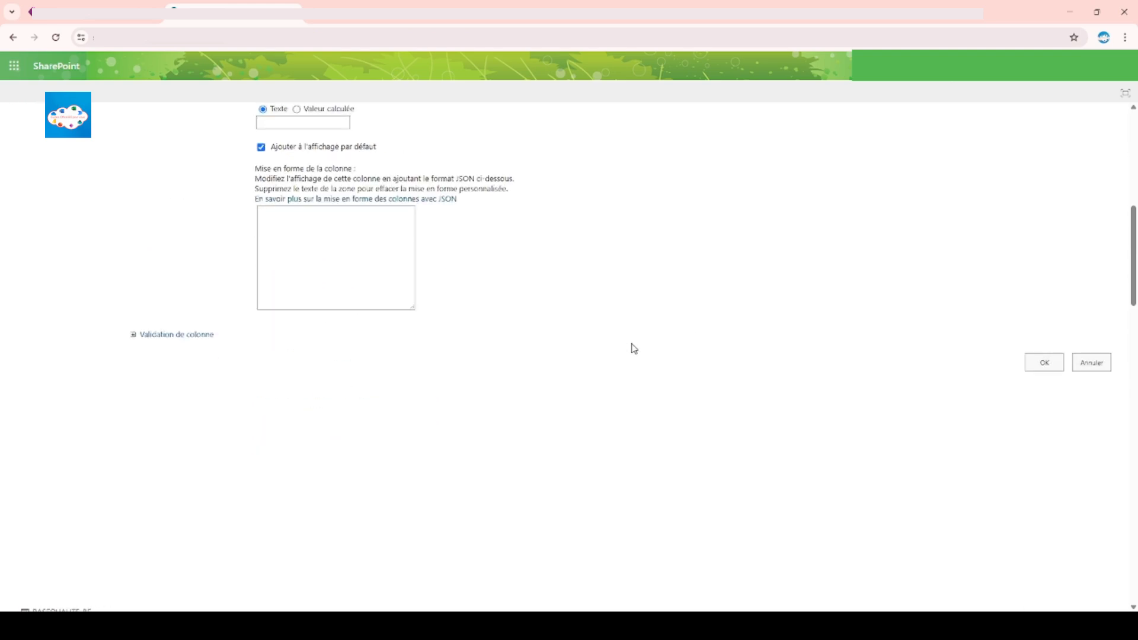
click(1062, 362)
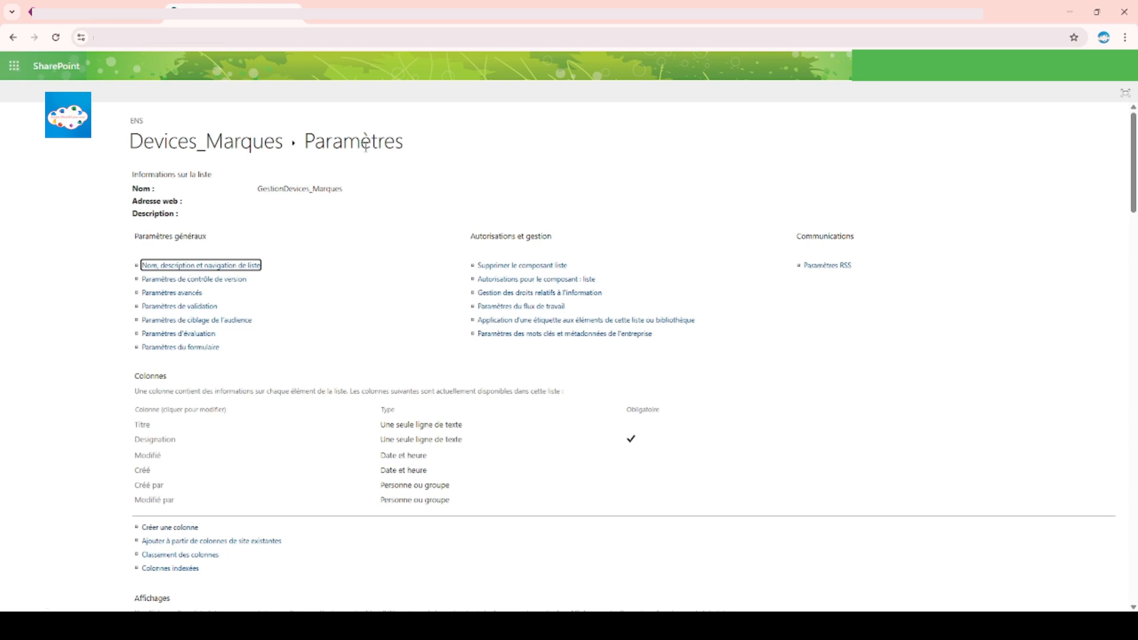
- Return to the site contents and create a blank list named GestionDevices_Models, hidden from the site navigation
click(1067, 65)
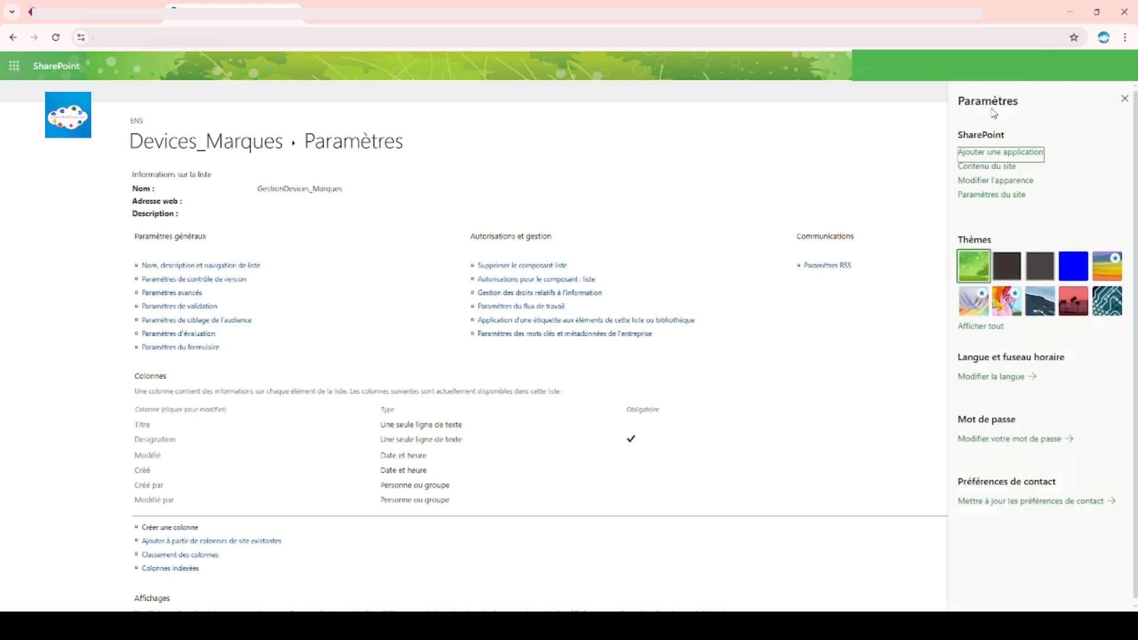
click(984, 166)
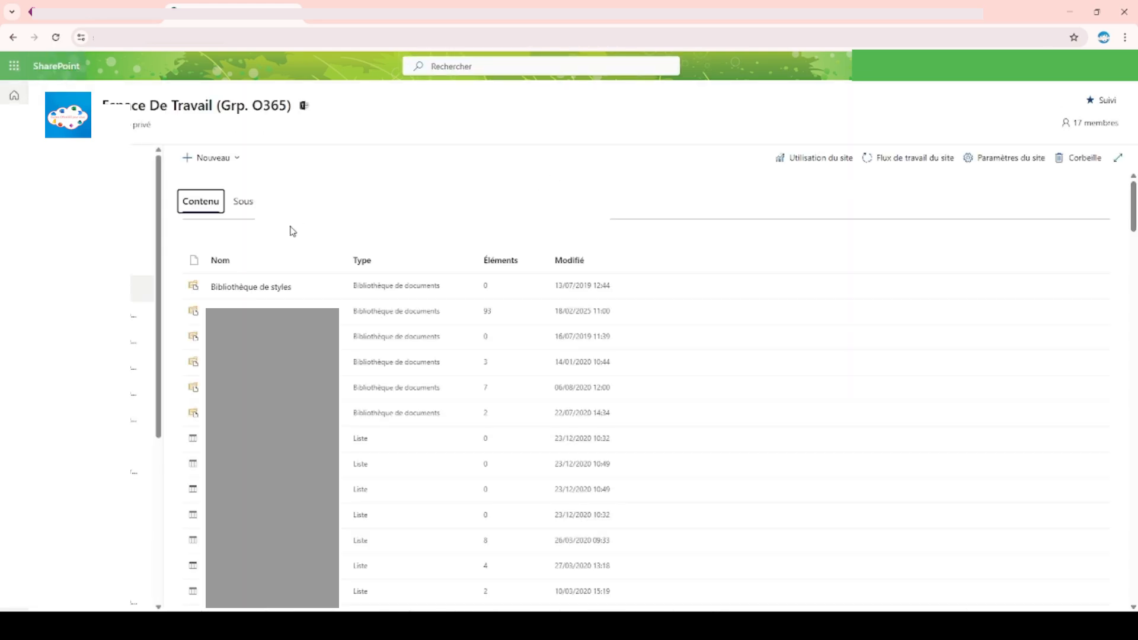
click(210, 158)
click(215, 182)
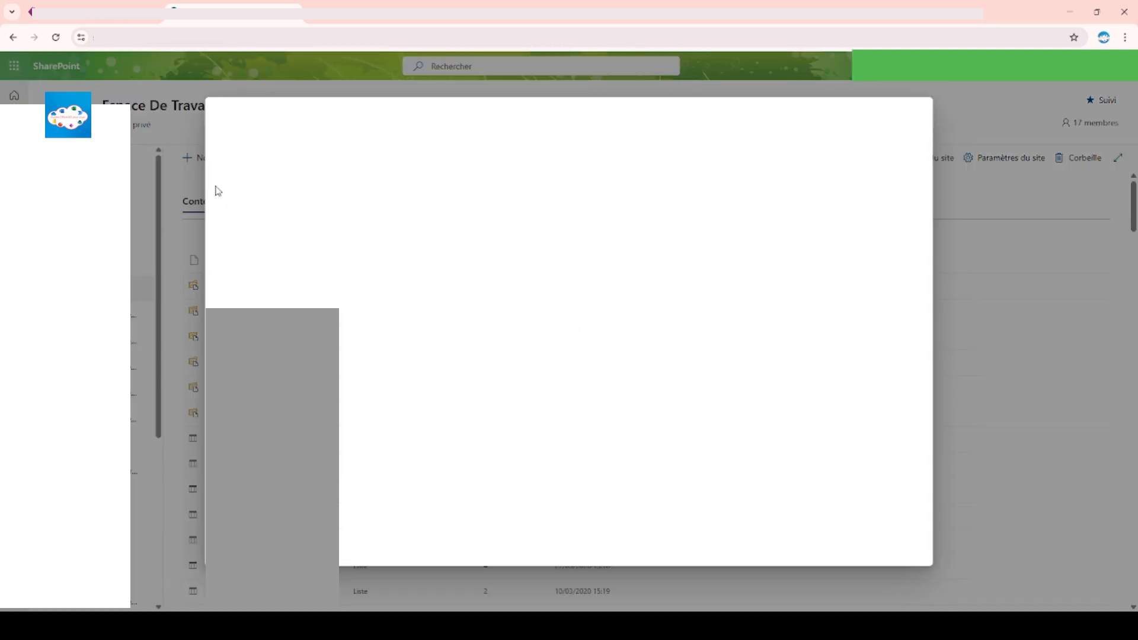
click(279, 204)
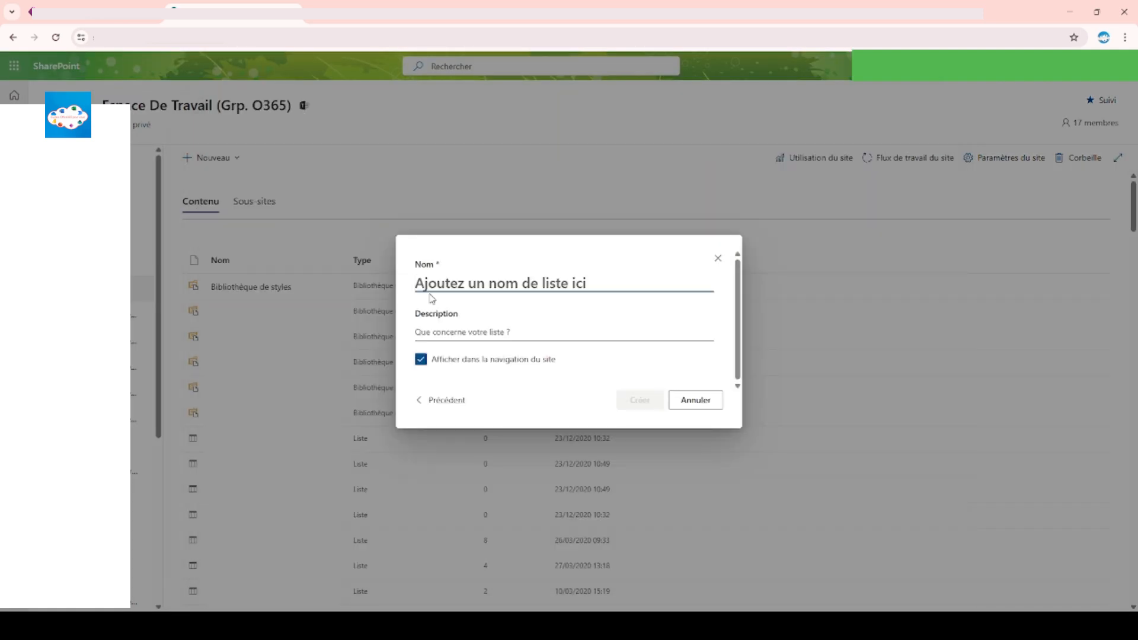
text(Gestio)
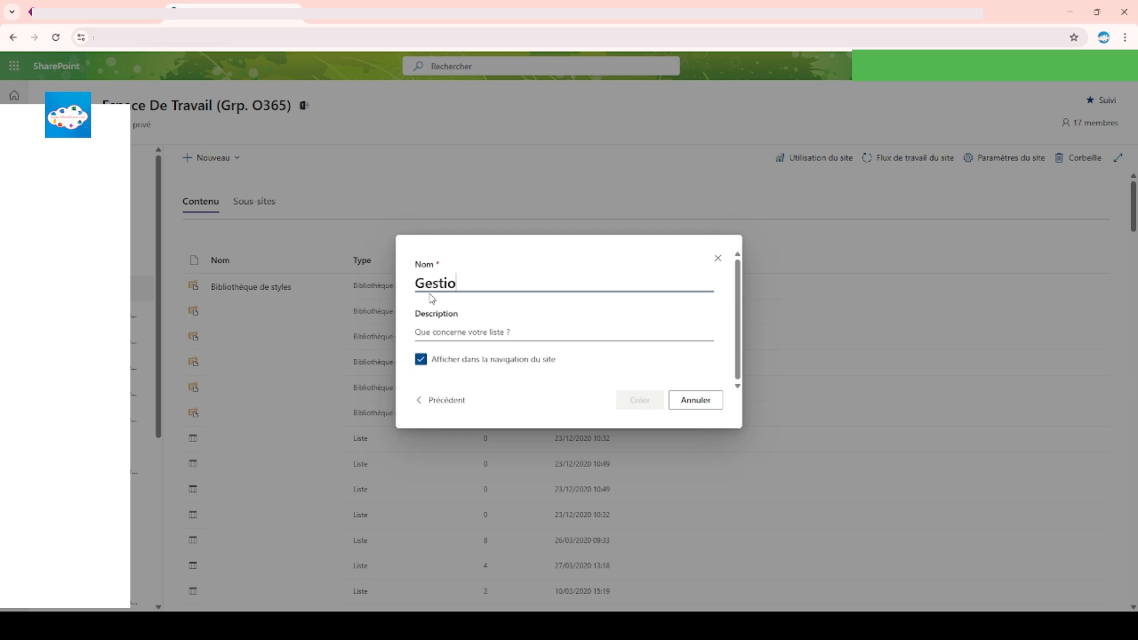
text(nDevices_Models)
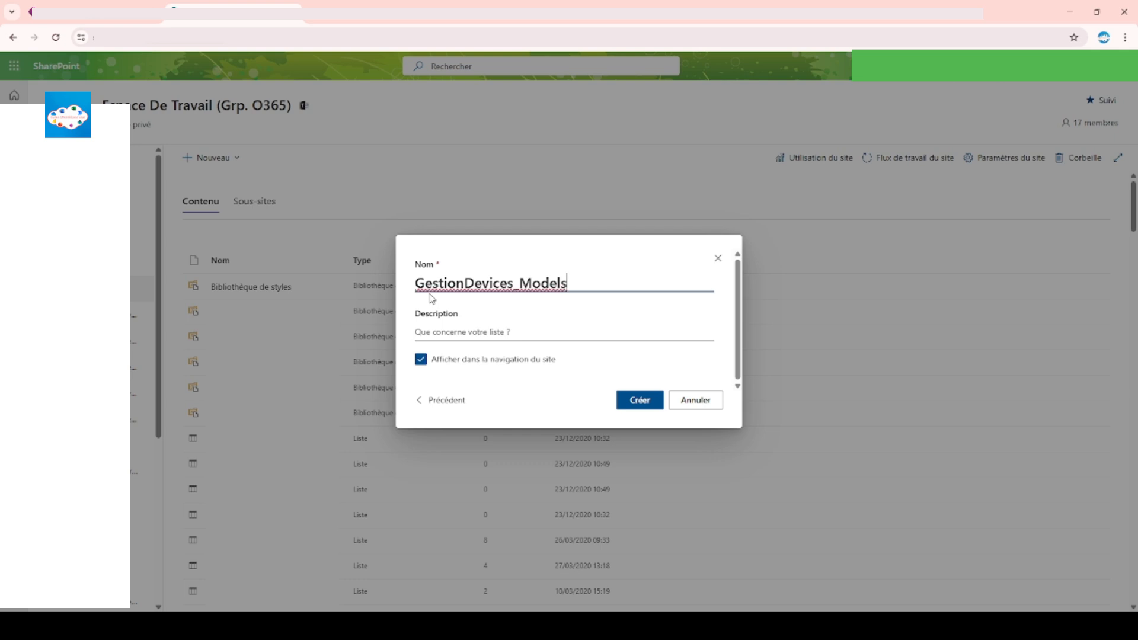
click(489, 360)
click(644, 400)
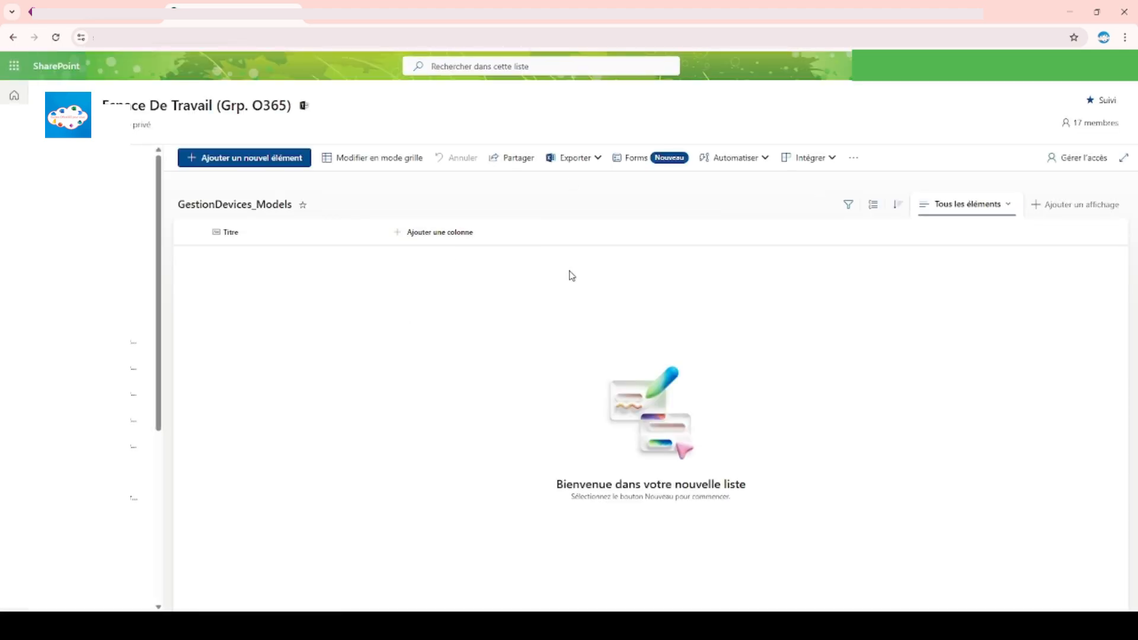
- In the GestionDevices_Models list settings, create a single-line text column named Designation that must contain information
click(1066, 66)
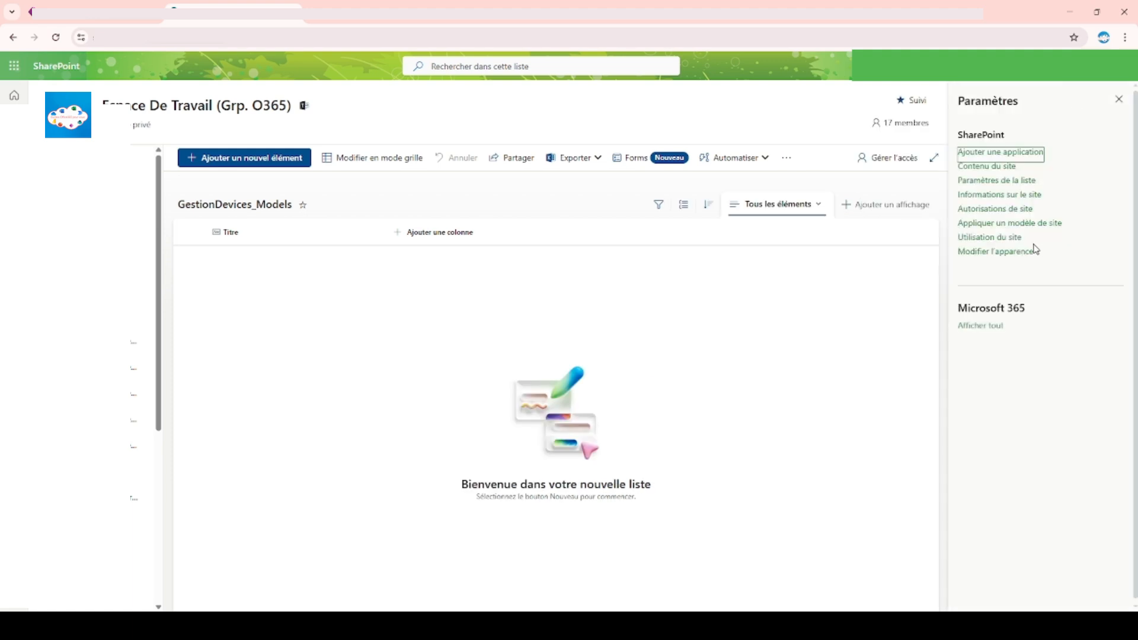
click(1006, 182)
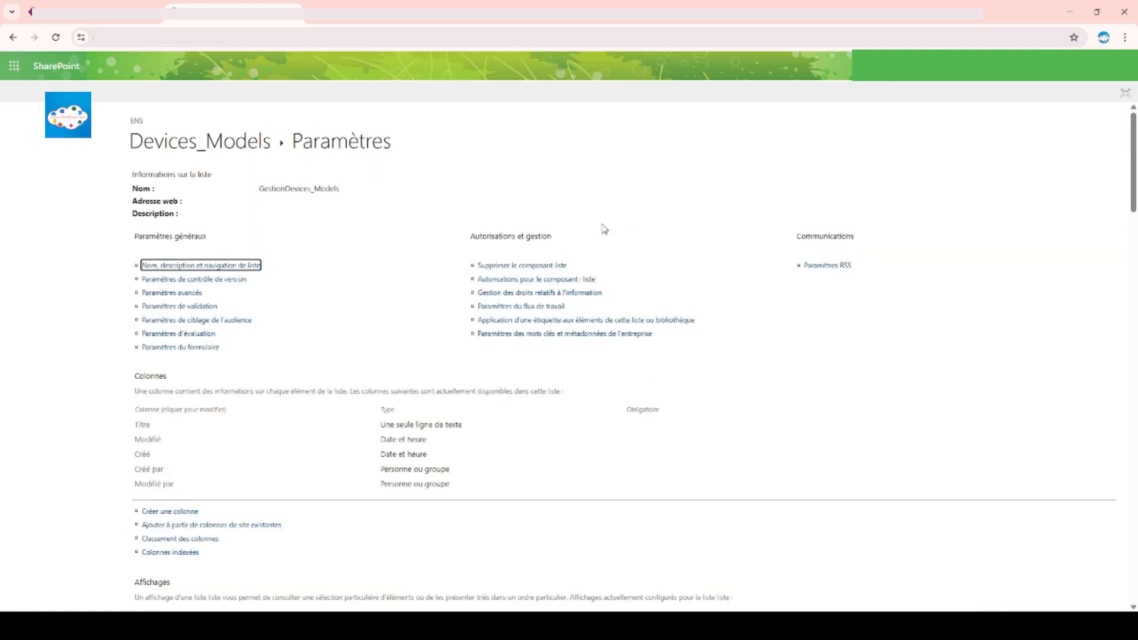
click(169, 512)
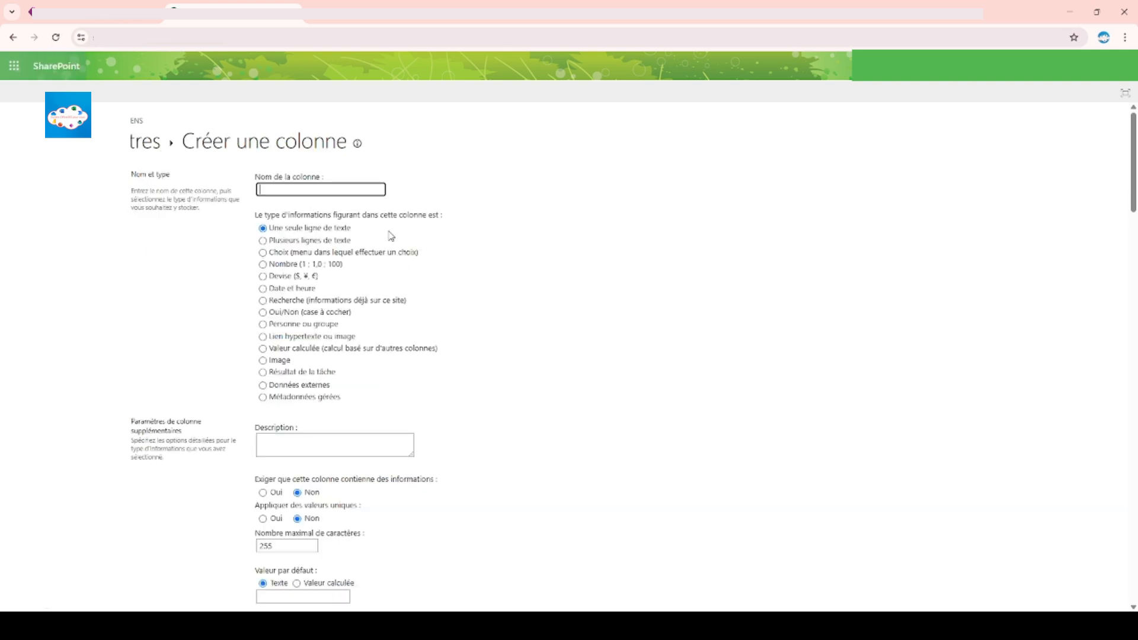
text(Designation)
click(263, 493)
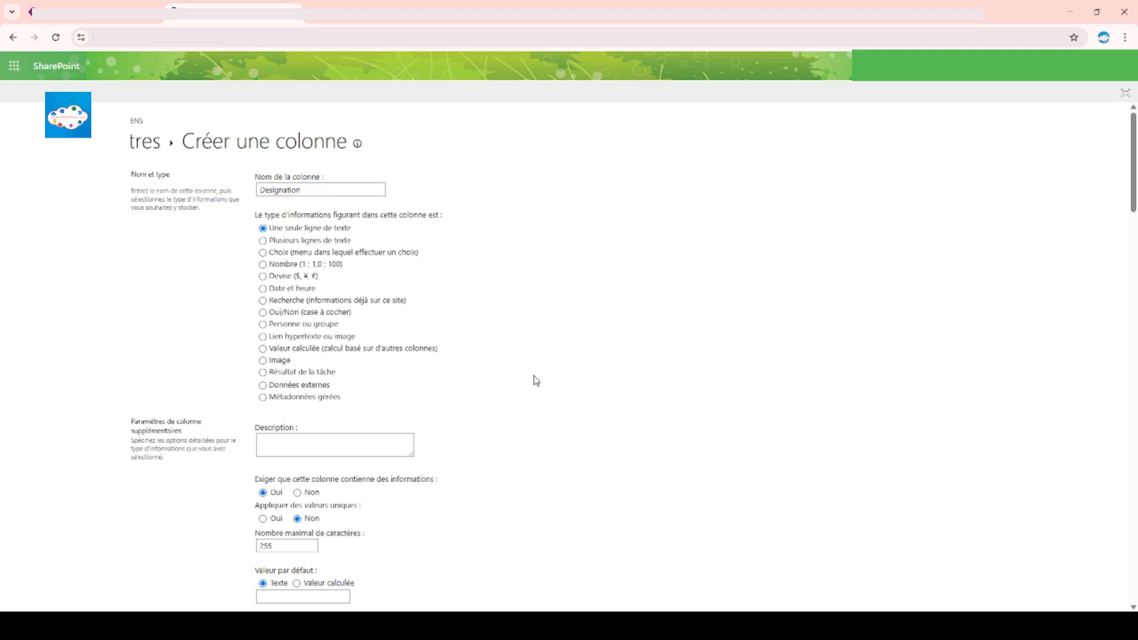
scroll(533, 381, down, 3)
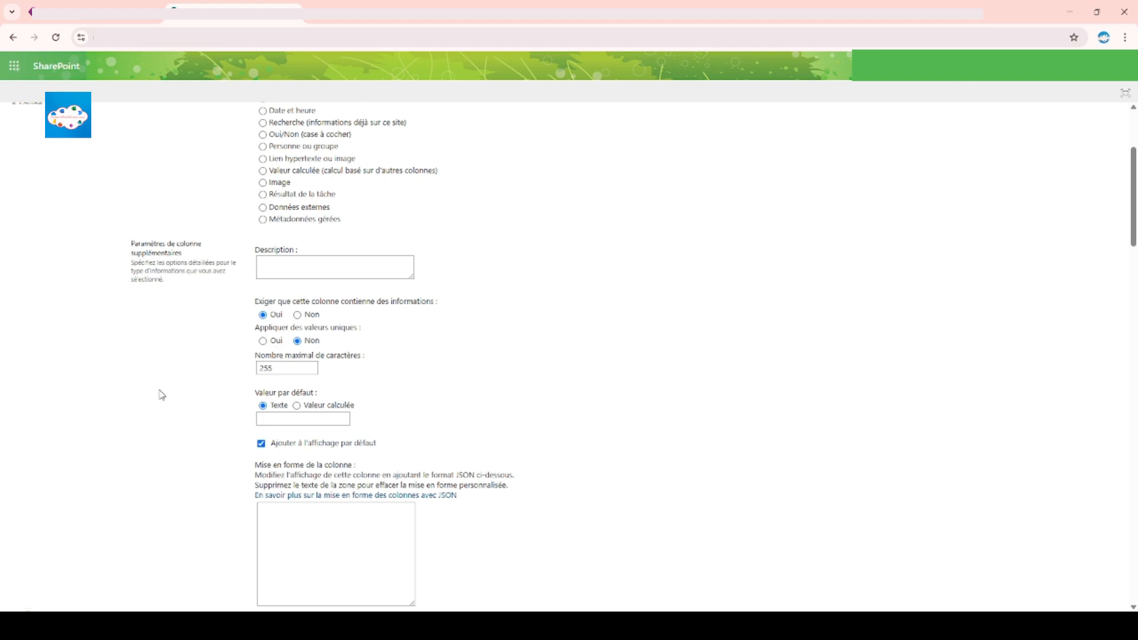
scroll(488, 321, down, 5)
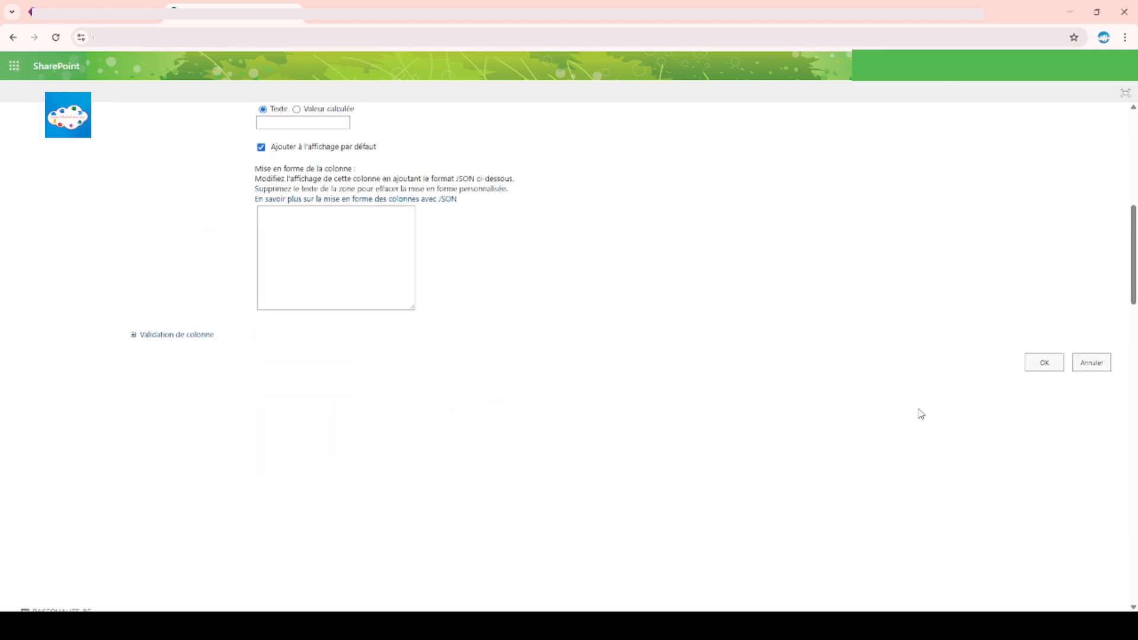
click(1052, 366)
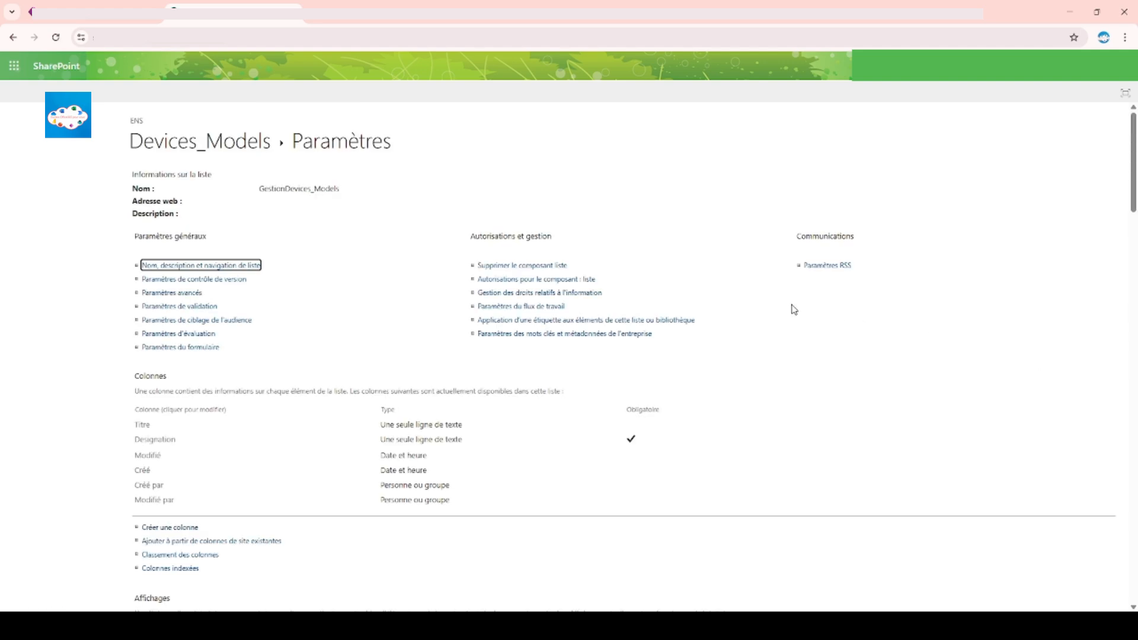
- Start another column in GestionDevices_Models as a required lookup that gets its information from the GestionDevices_Marques list
click(190, 528)
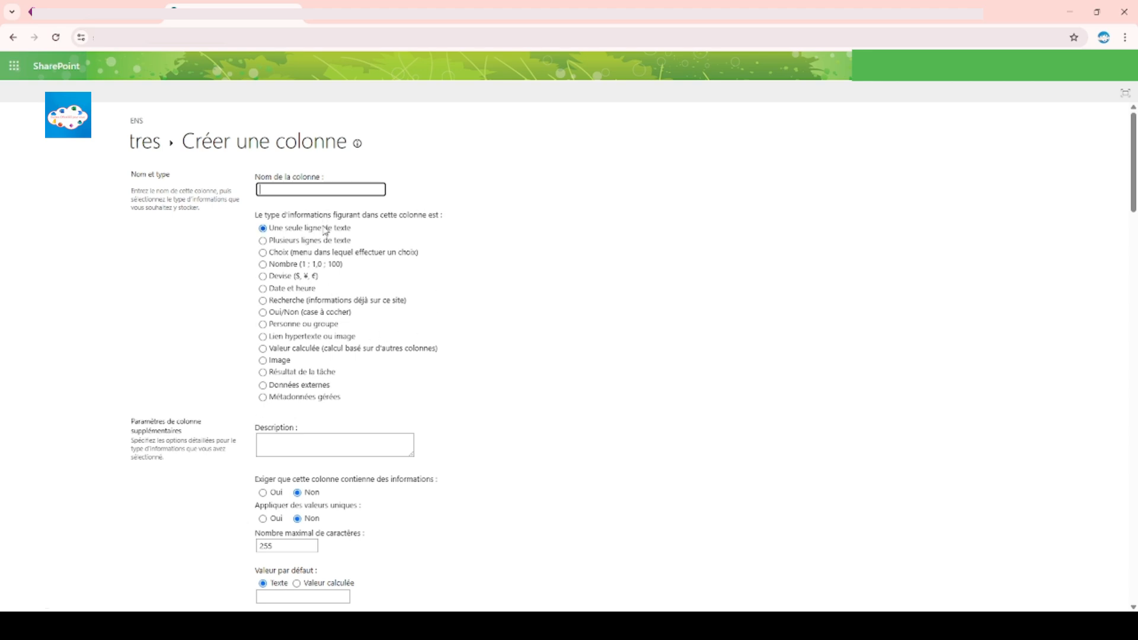
click(304, 302)
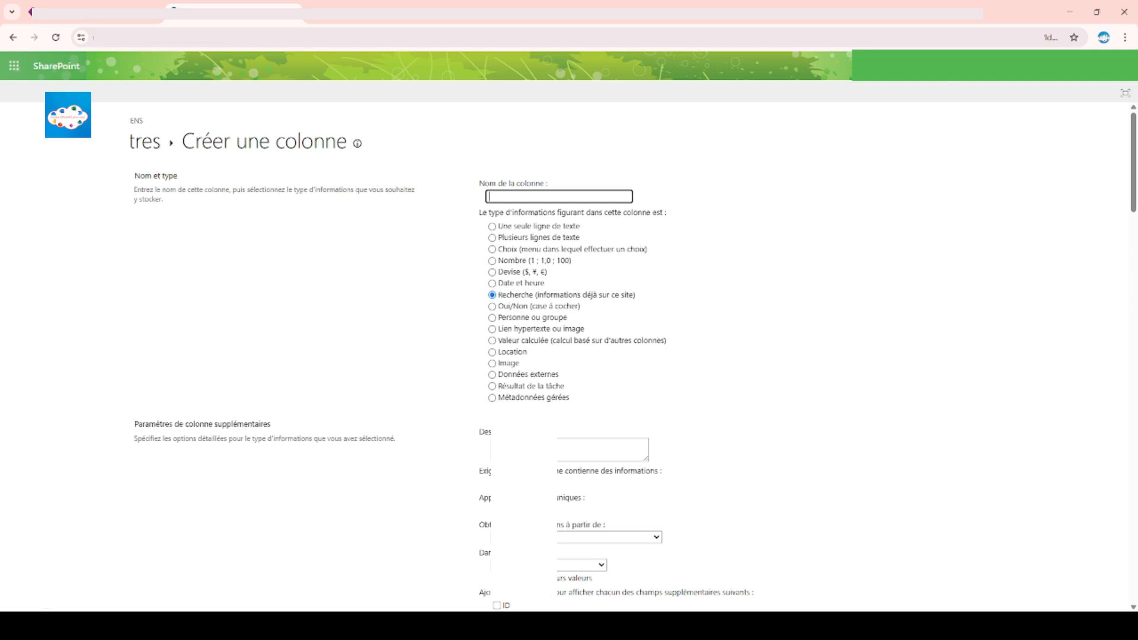
click(524, 484)
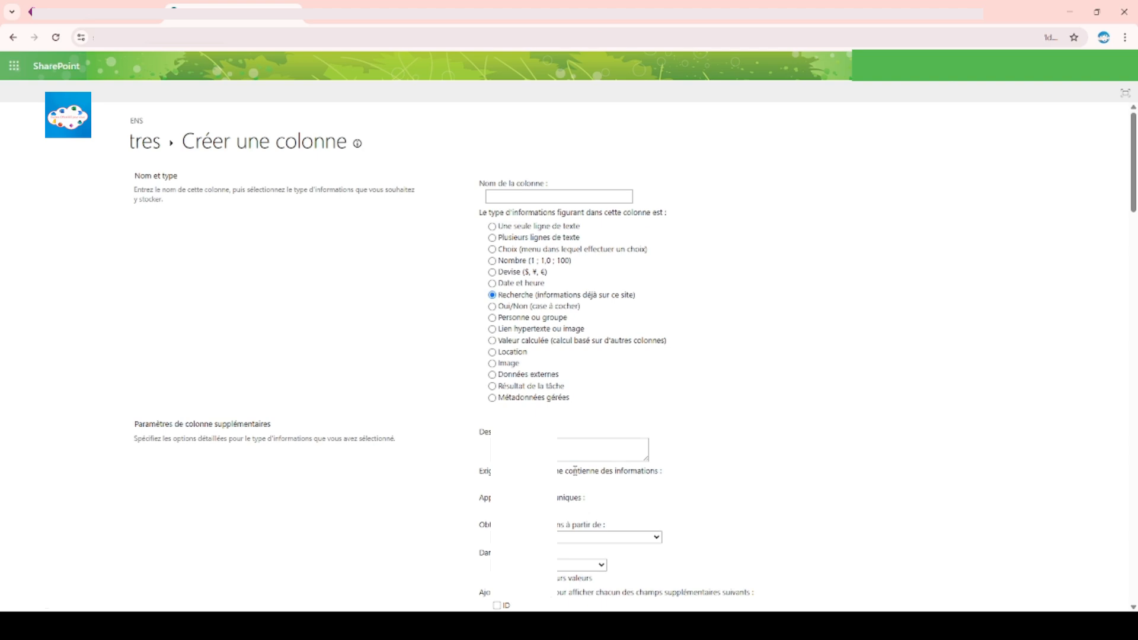
scroll(606, 458, down, 2)
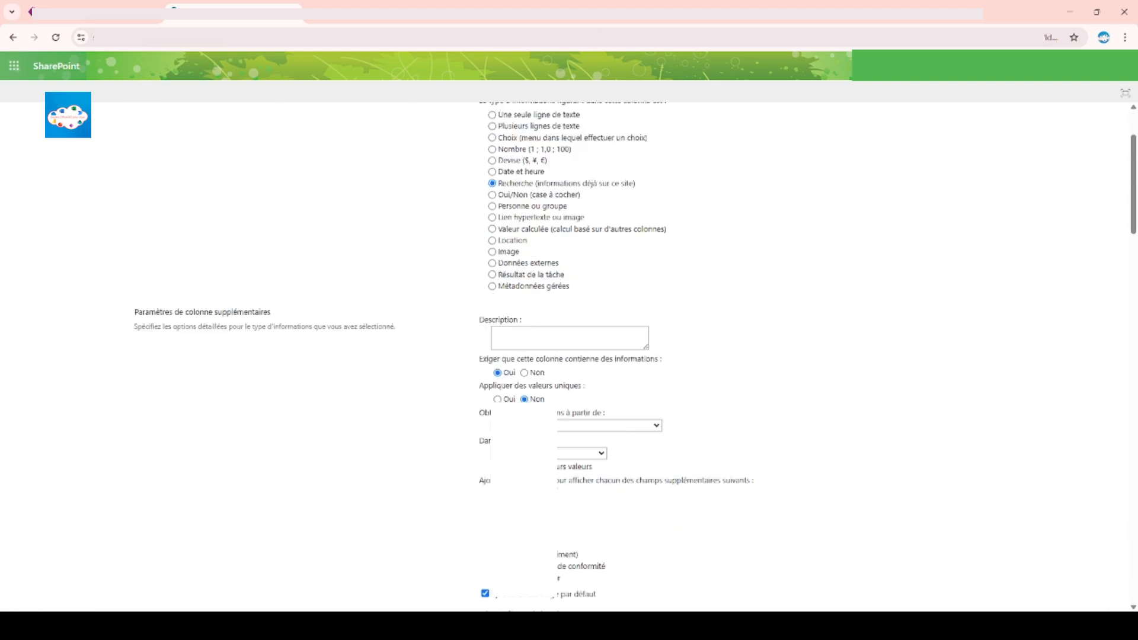
click(646, 422)
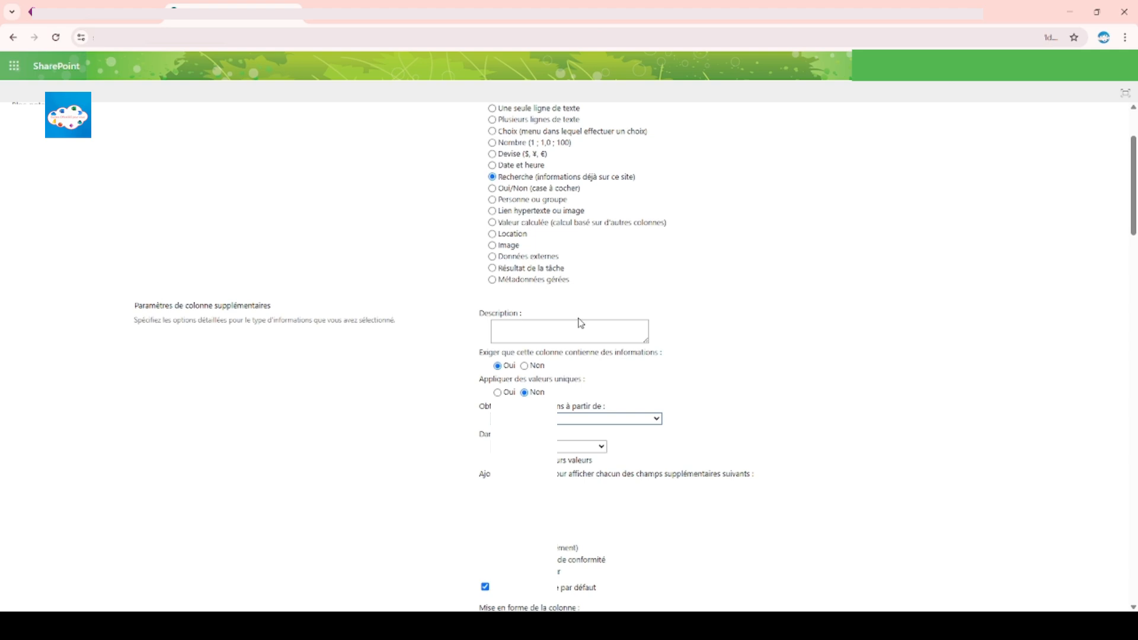
scroll(711, 356, up, 2)
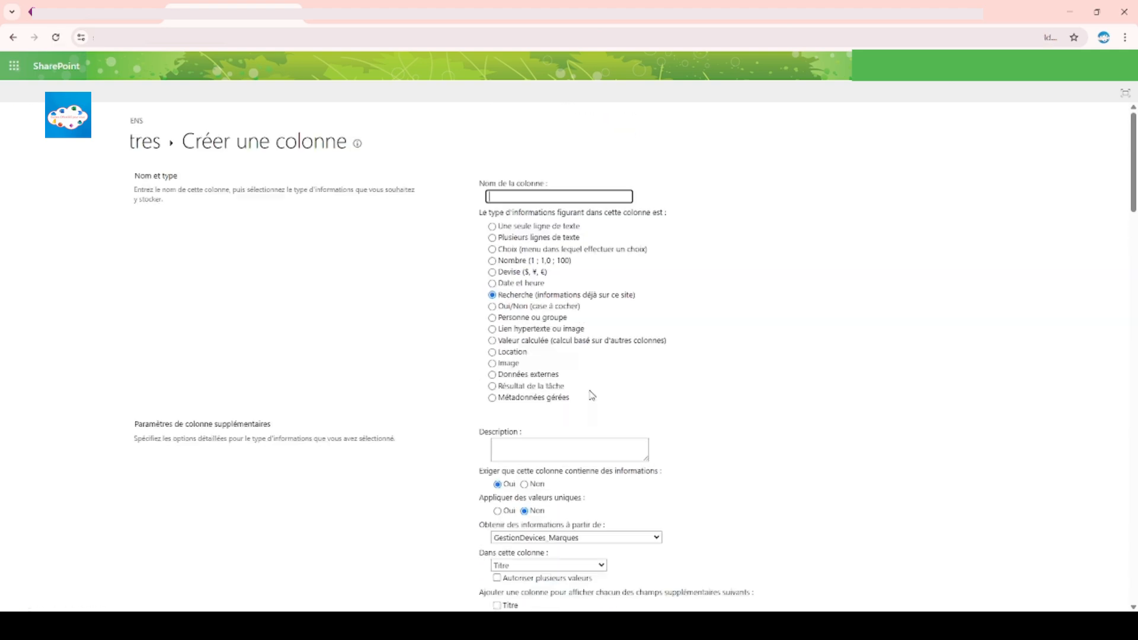
- Set the lookup to use the Designation column of GestionDevices_Marques
scroll(589, 399, down, 2)
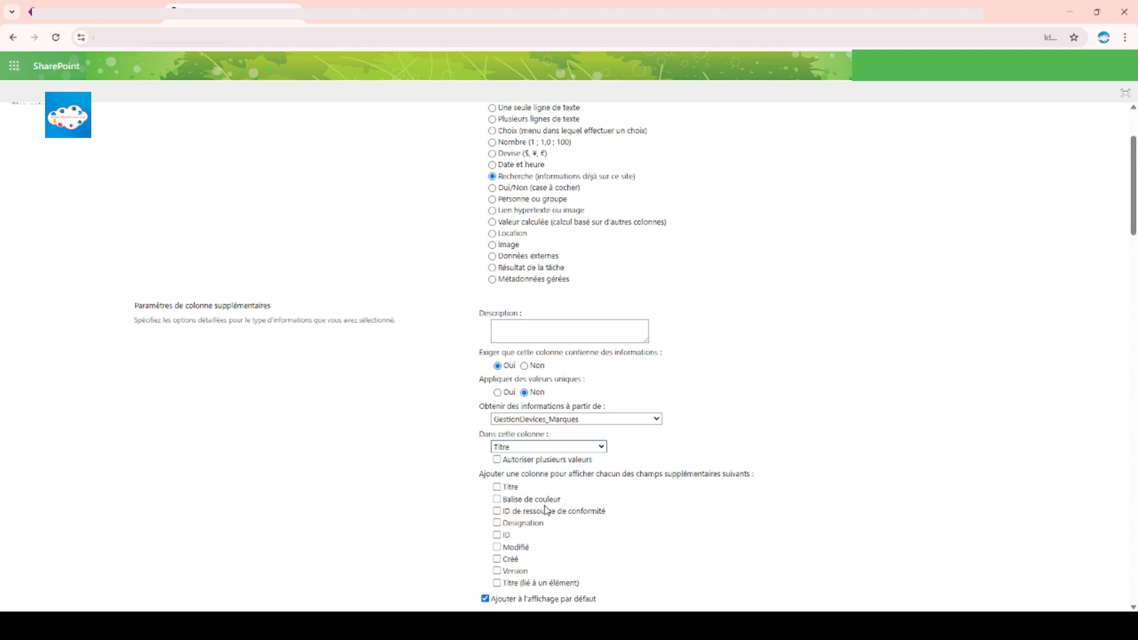
scroll(955, 409, down, 6)
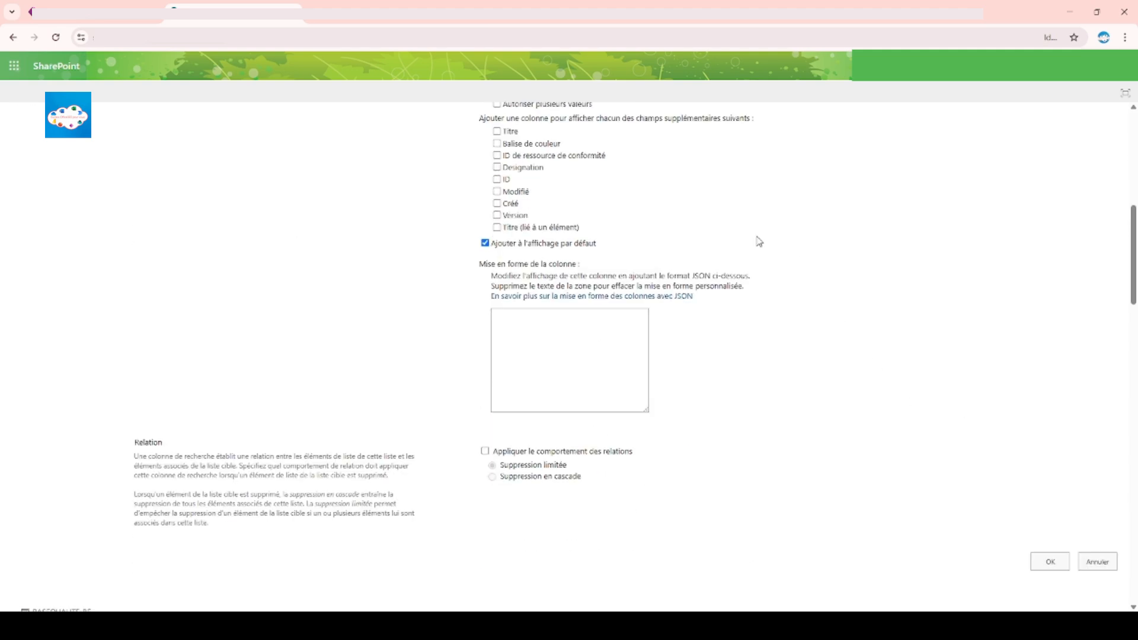
scroll(681, 284, up, 2)
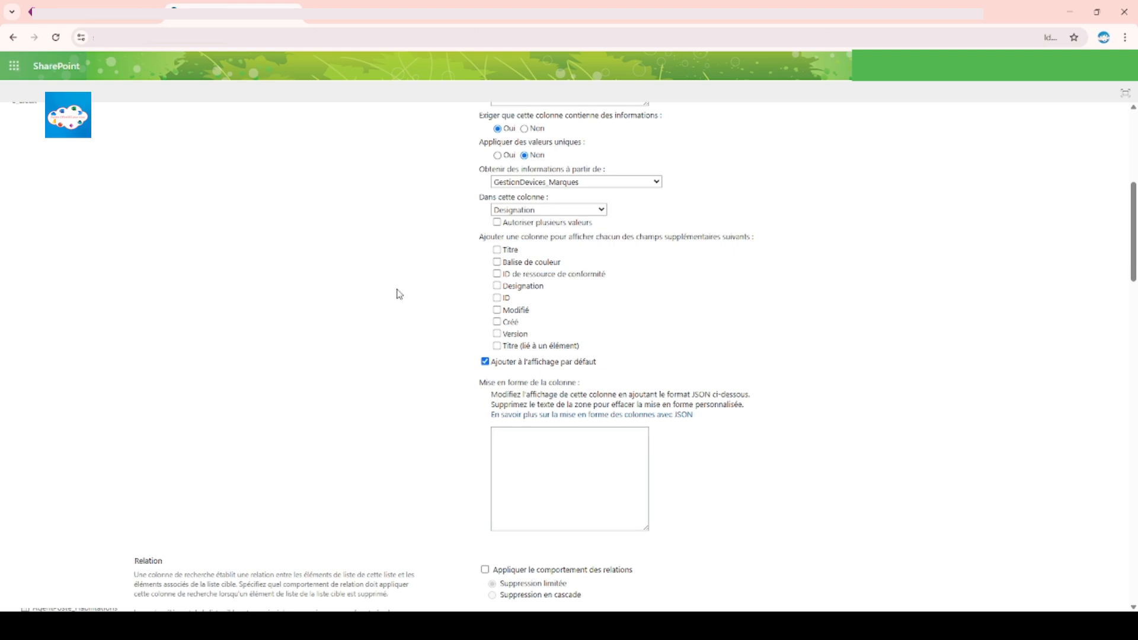
scroll(489, 326, down, 1)
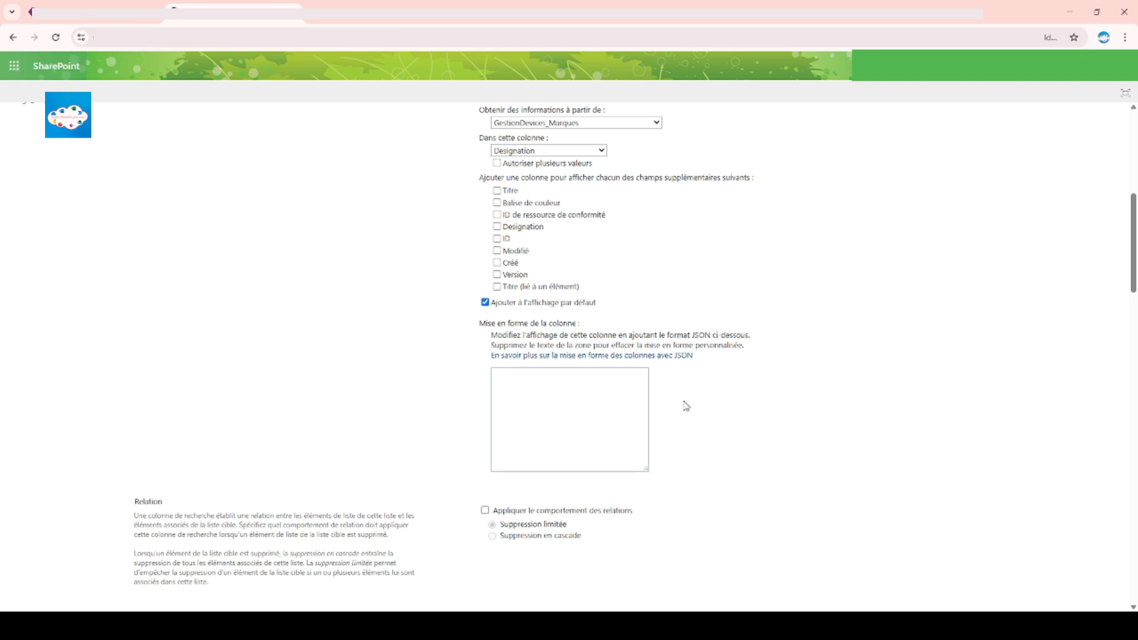
scroll(710, 408, down, 1)
scroll(710, 409, down, 5)
- Name the lookup column Marque and save it in GestionDevices_Models
click(1047, 328)
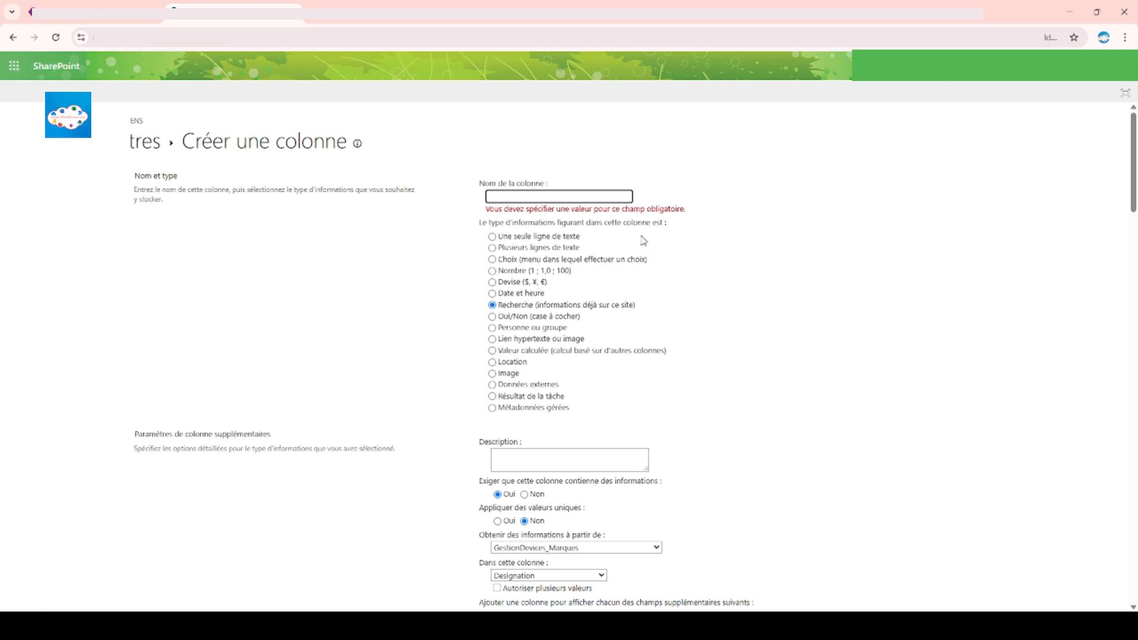
text(Marque)
scroll(899, 230, down, 12)
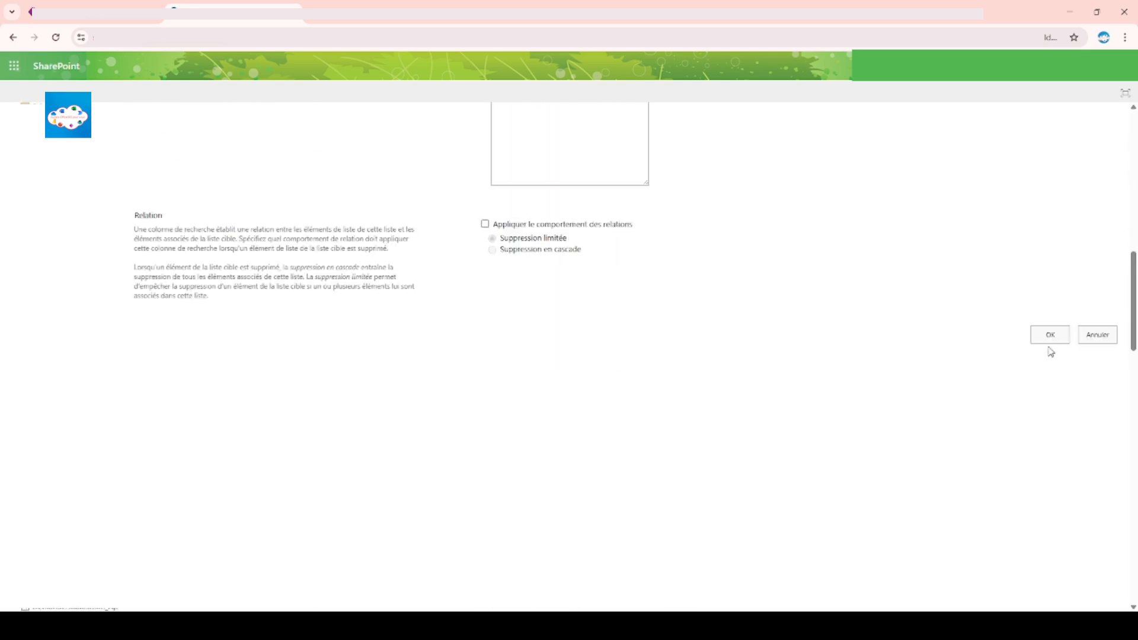
click(1049, 326)
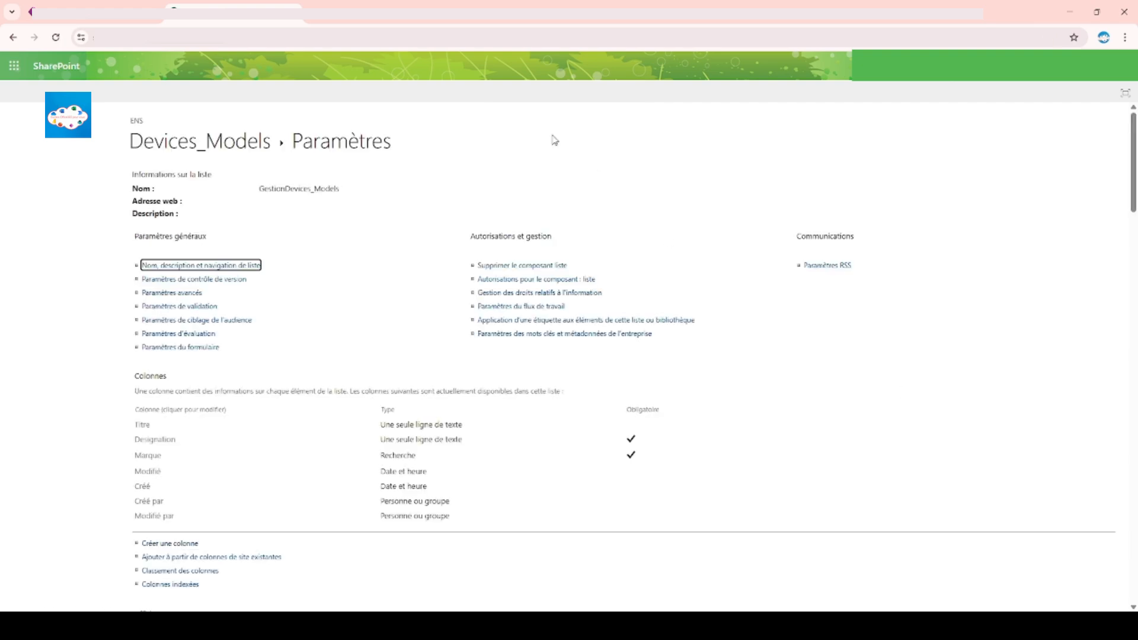
- Return to the GestionDevices_Models list, go to the site contents and open the GestionDevices_Marques list
click(239, 147)
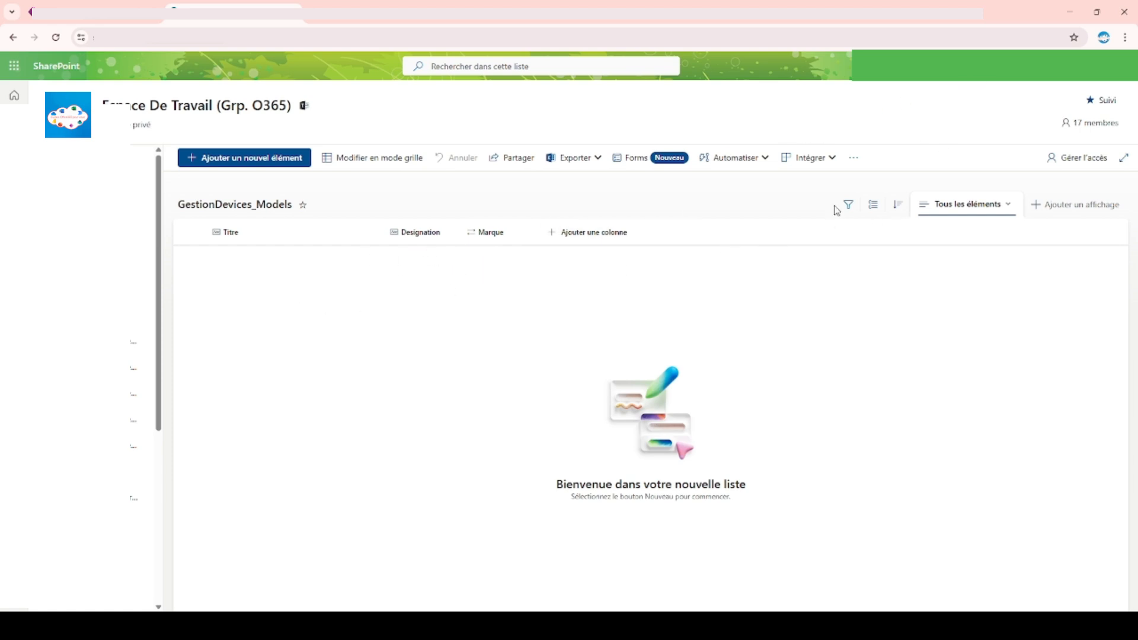
click(1062, 73)
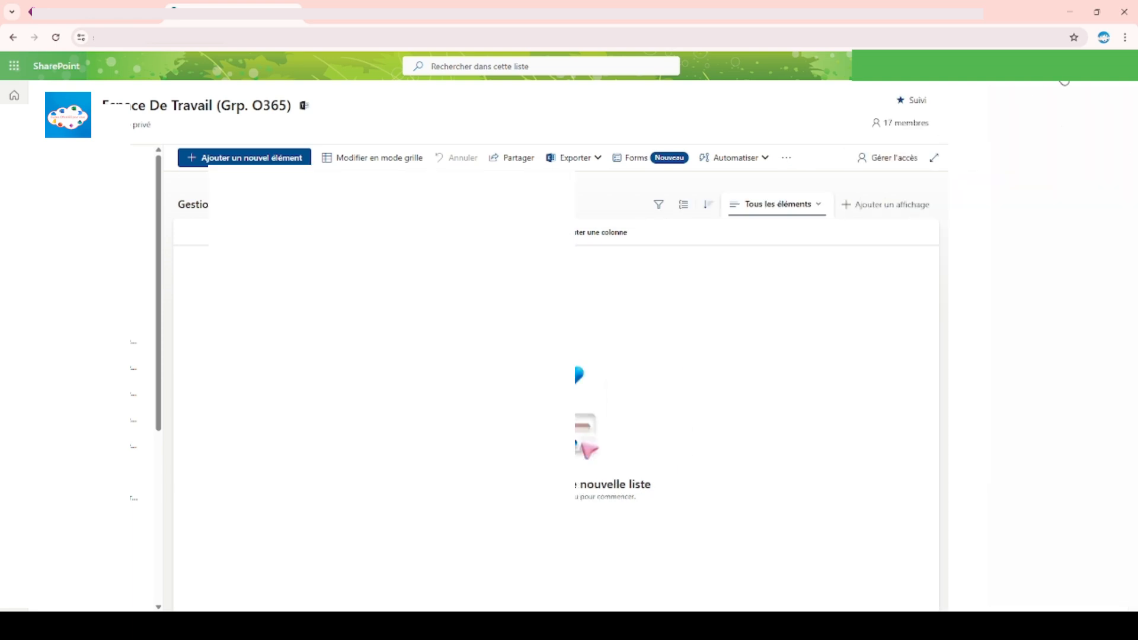
click(992, 173)
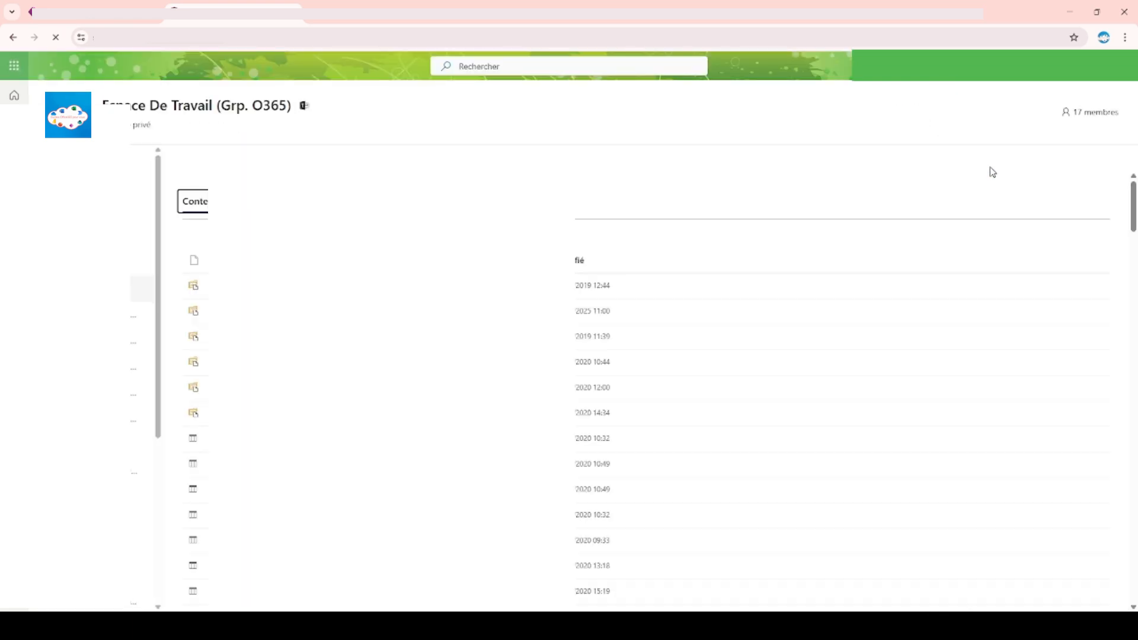
scroll(779, 284, down, 6)
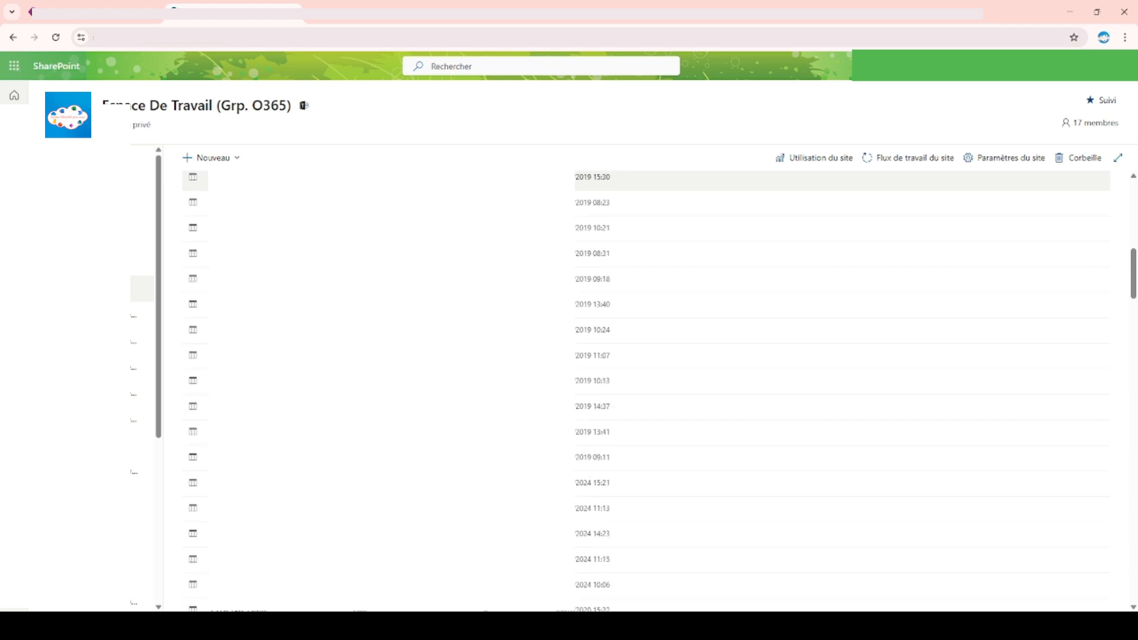
scroll(779, 290, down, 5)
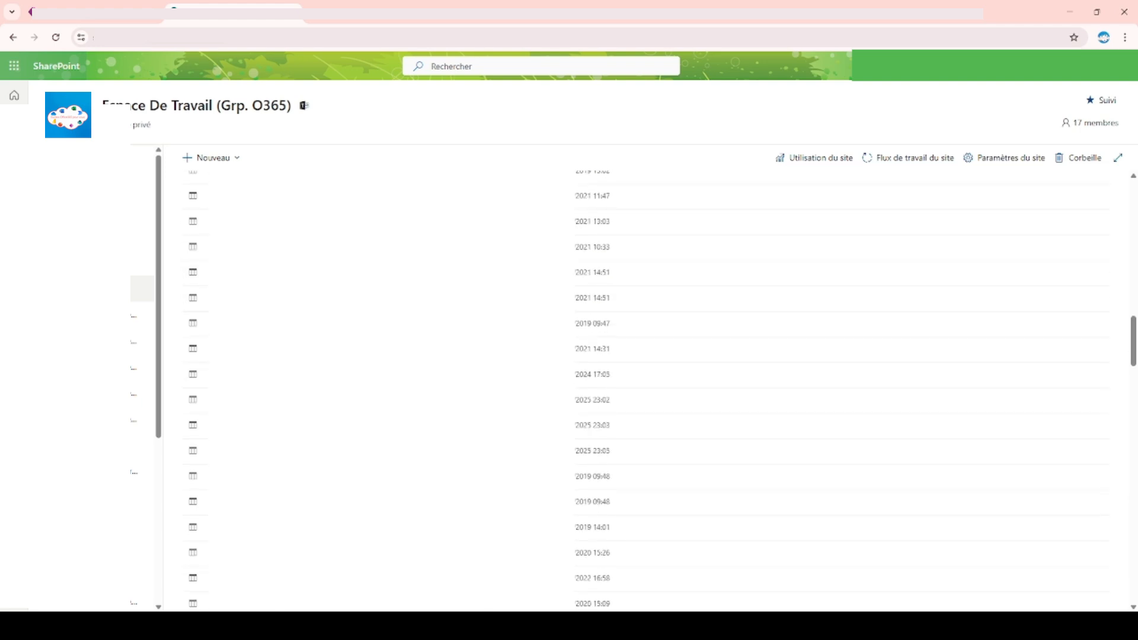
scroll(779, 331, down, 2)
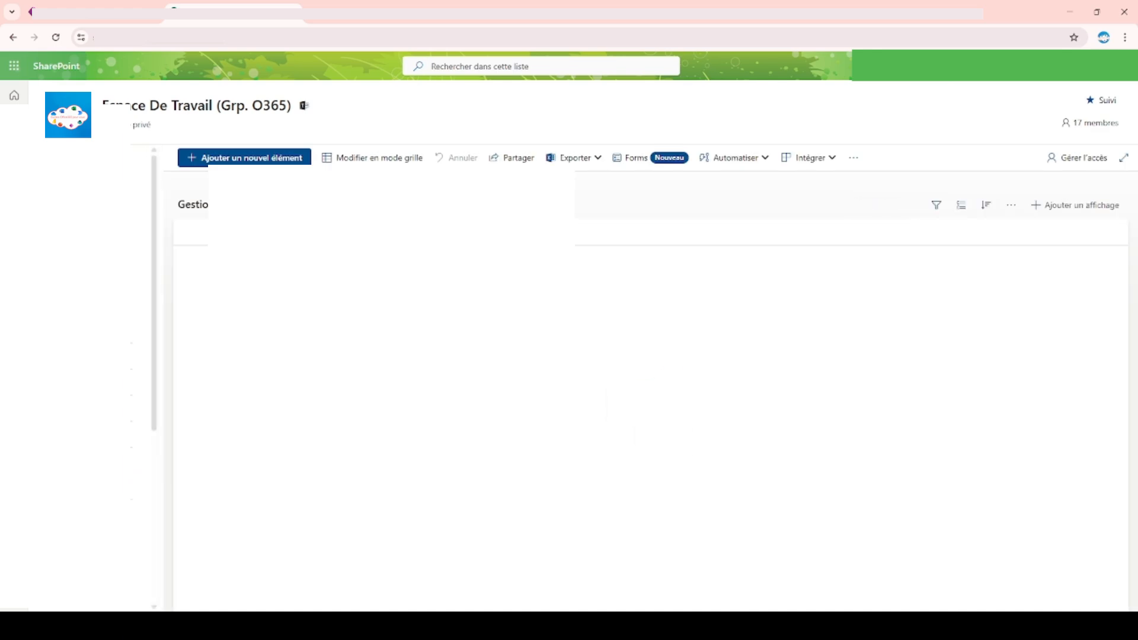
click(274, 158)
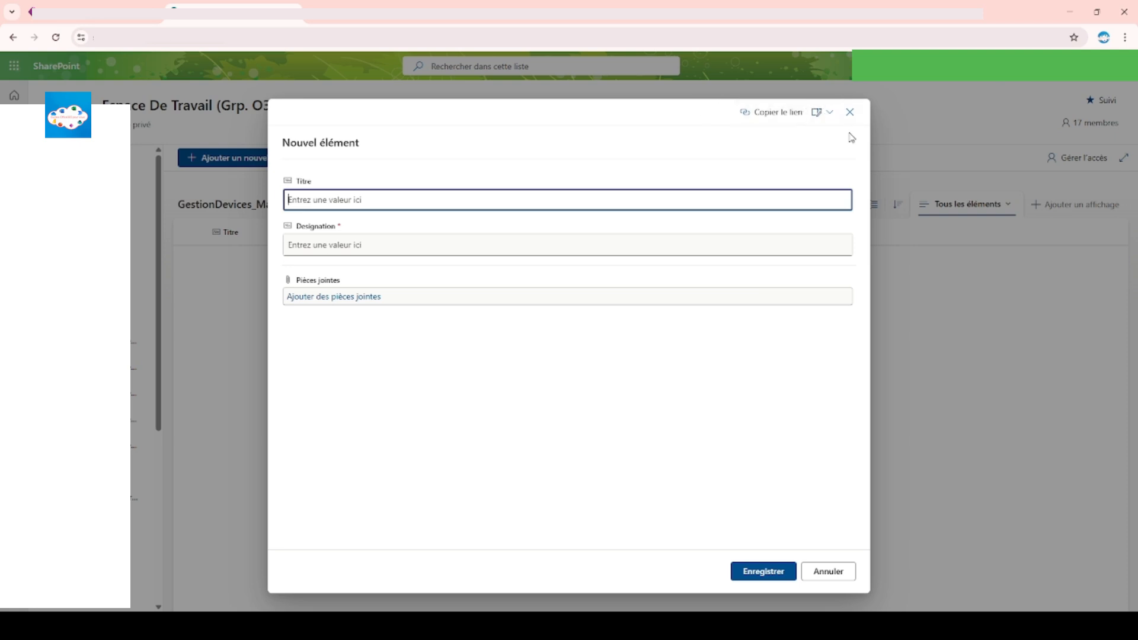
click(850, 113)
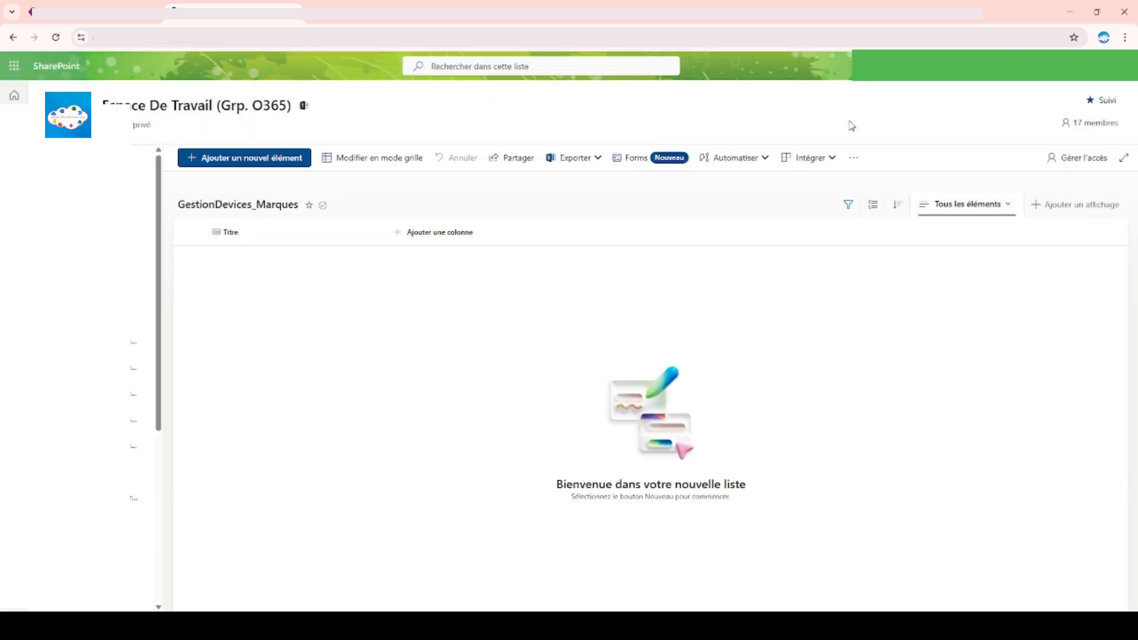
click(388, 155)
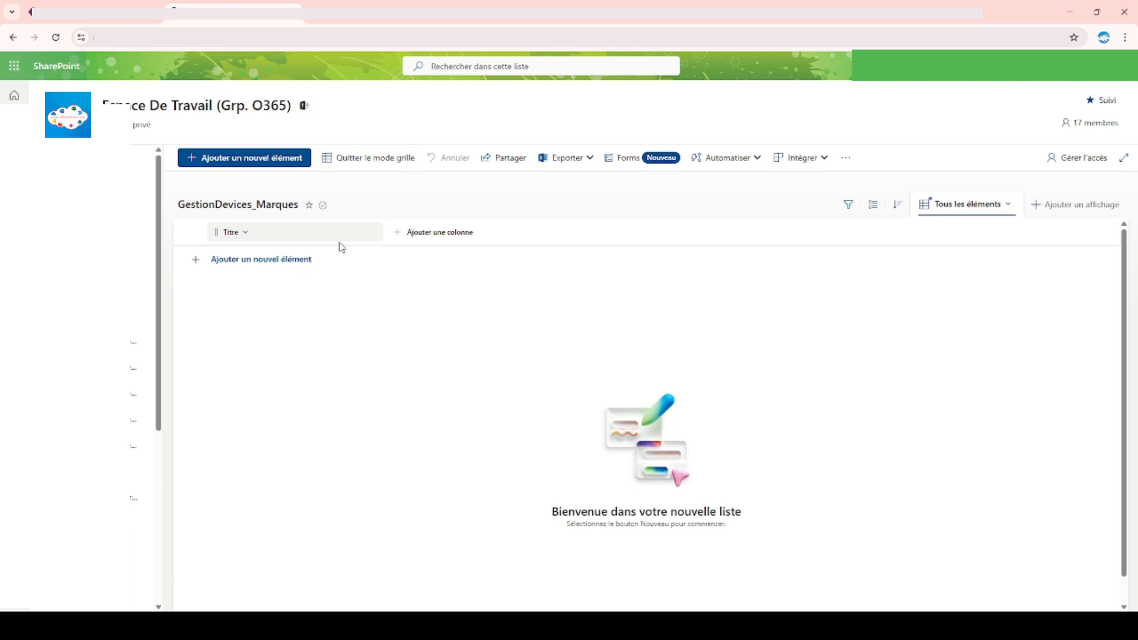
click(181, 260)
click(248, 266)
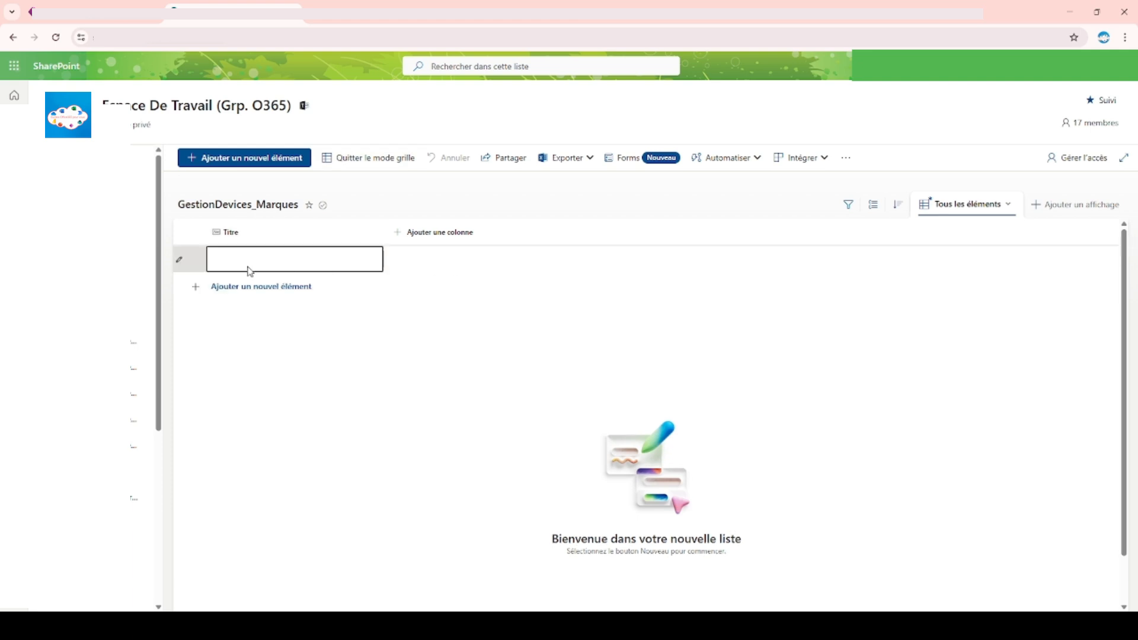
click(176, 262)
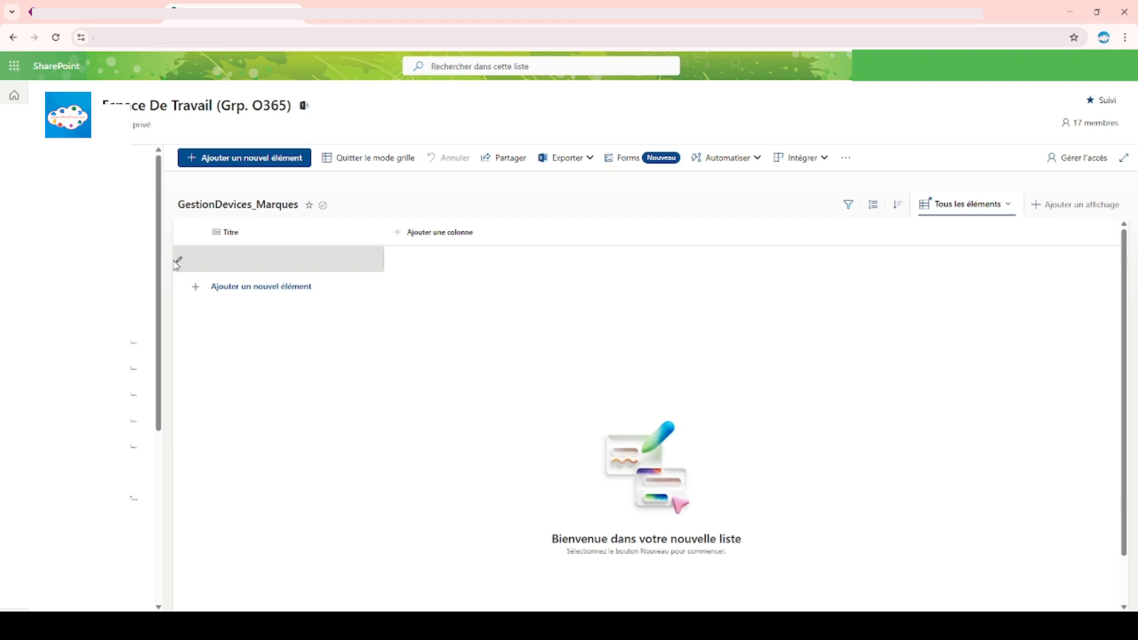
click(330, 264)
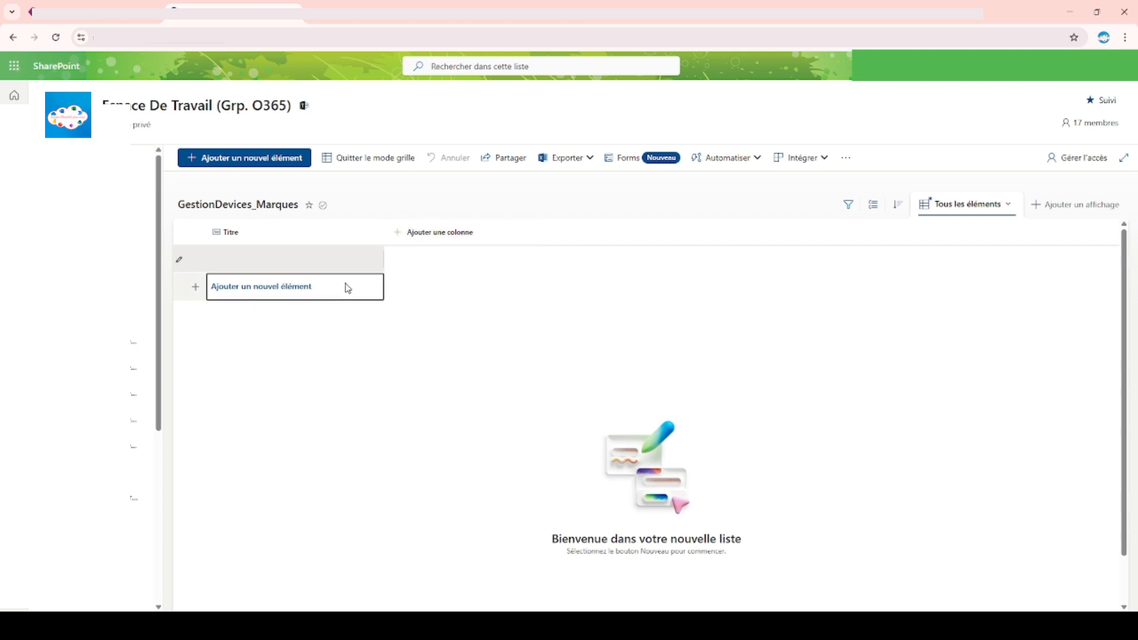
click(378, 167)
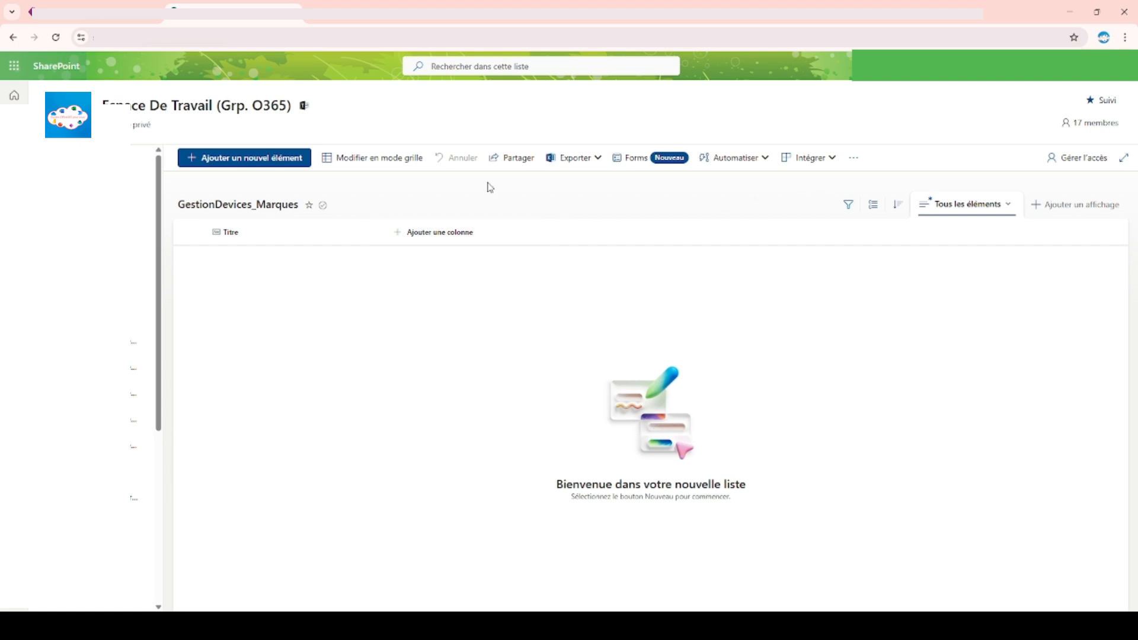
- Add an item to GestionDevices_Marques with the Designation Apple, leaving Titre empty, and save it
click(305, 164)
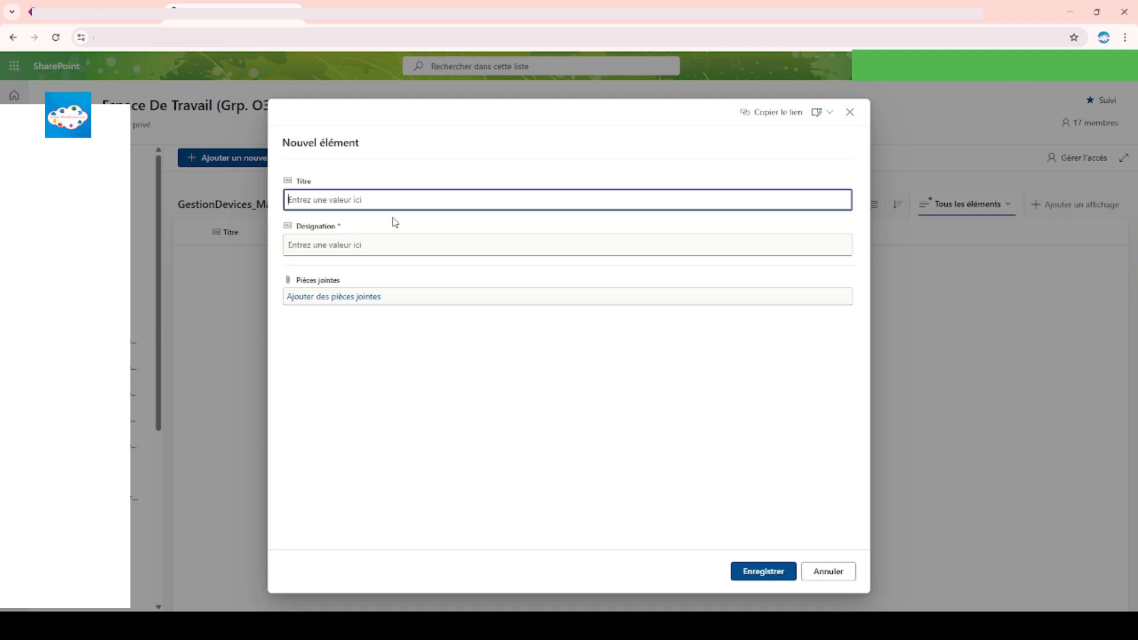
click(350, 246)
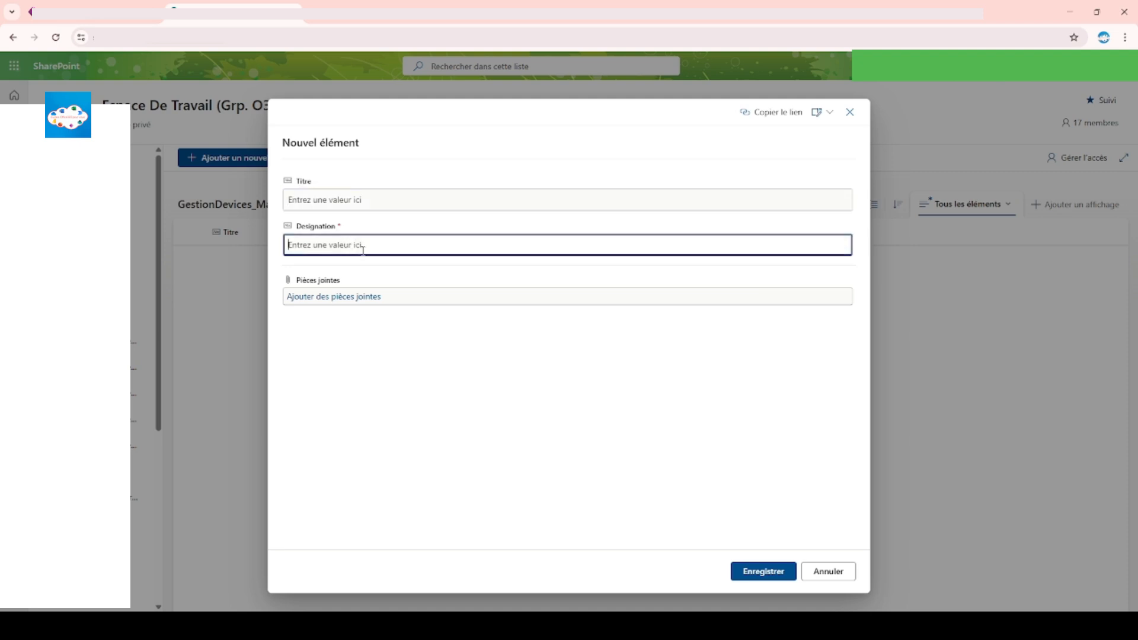
text(Apple)
click(781, 576)
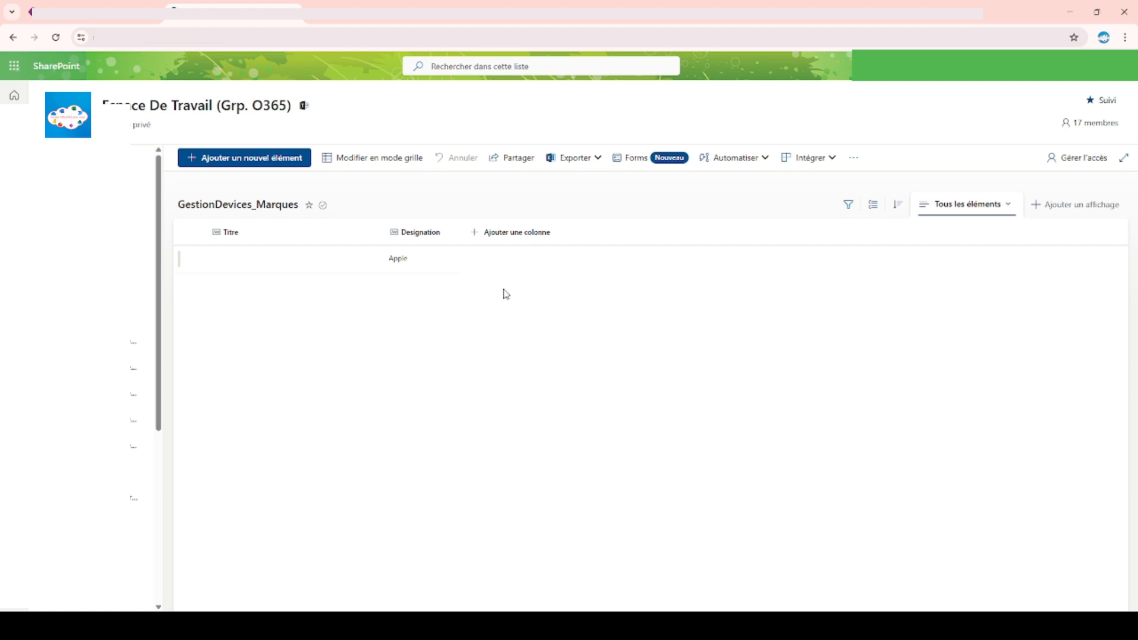
- Open the current view's edit page for GestionDevices_Marques, look over its column choices and return to the list
click(1012, 210)
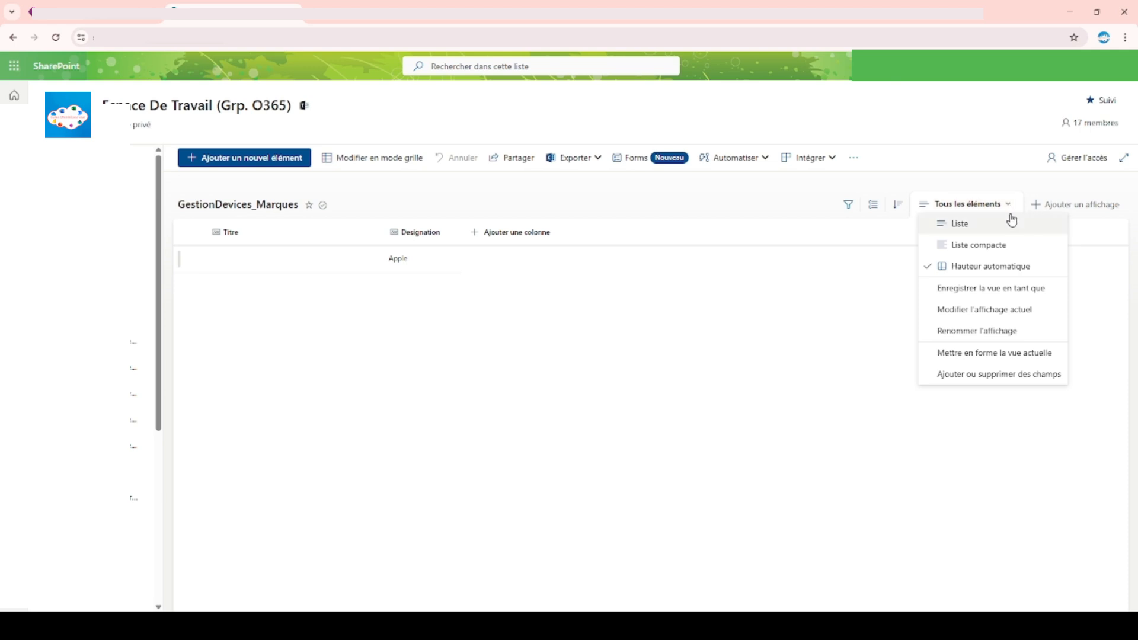
click(997, 319)
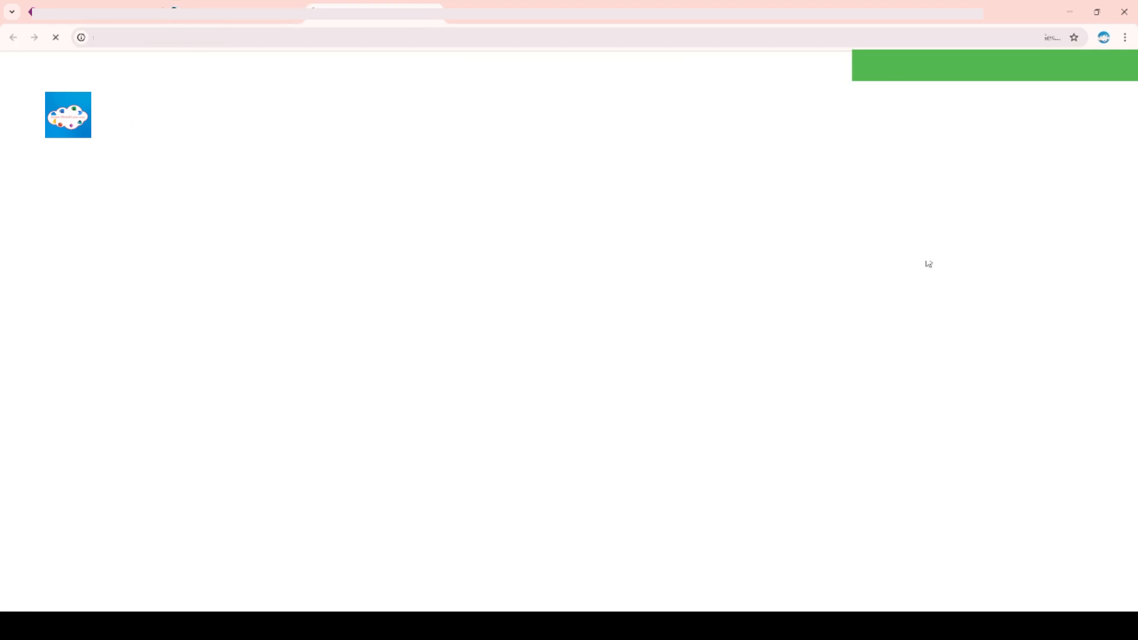
scroll(862, 308, down, 2)
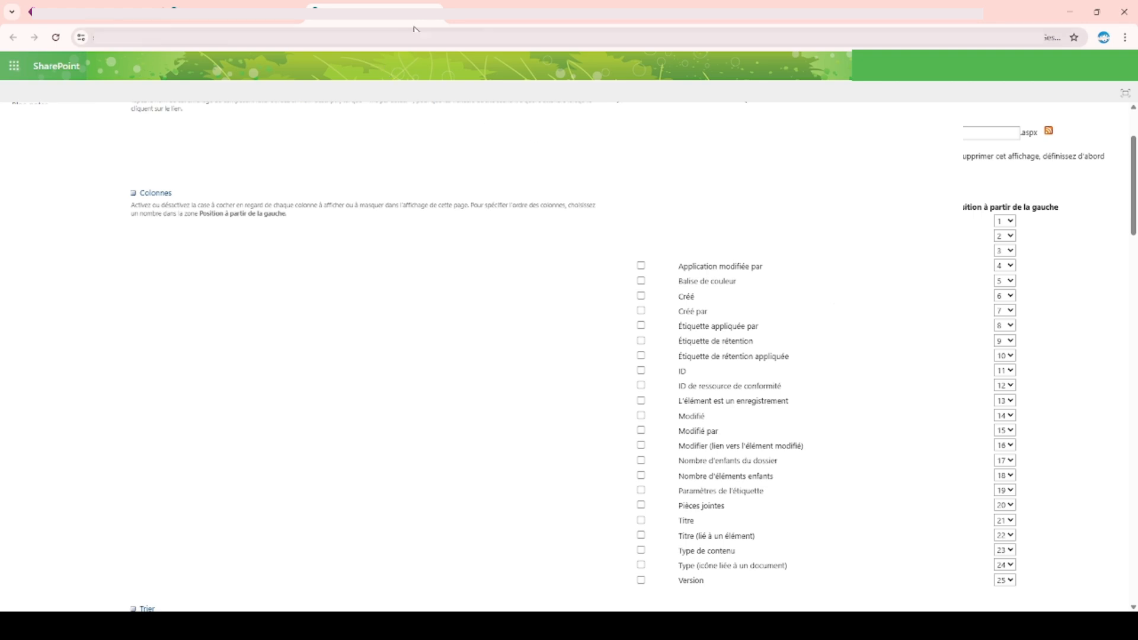
click(433, 12)
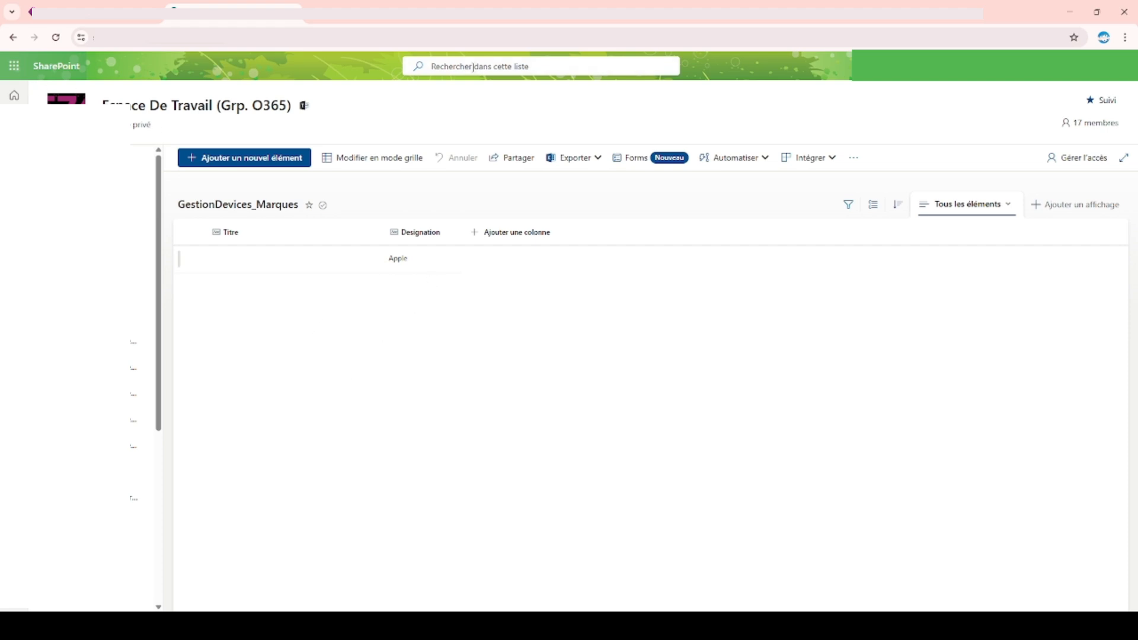
- Go to the site contents and open the GestionDevices_Models list
click(1058, 66)
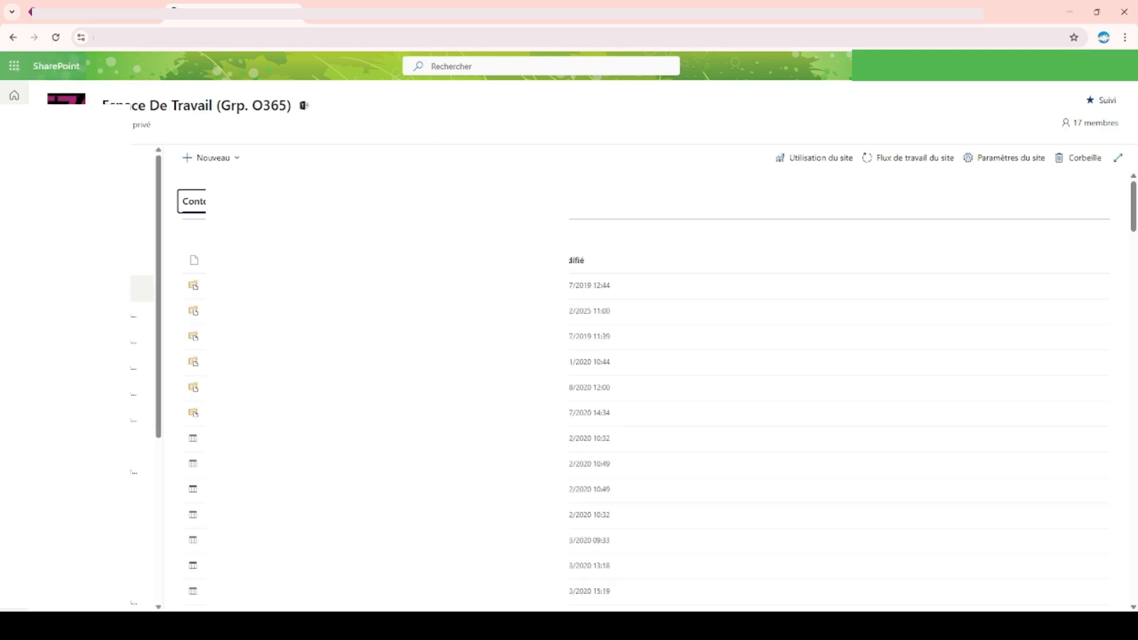
scroll(656, 389, down, 12)
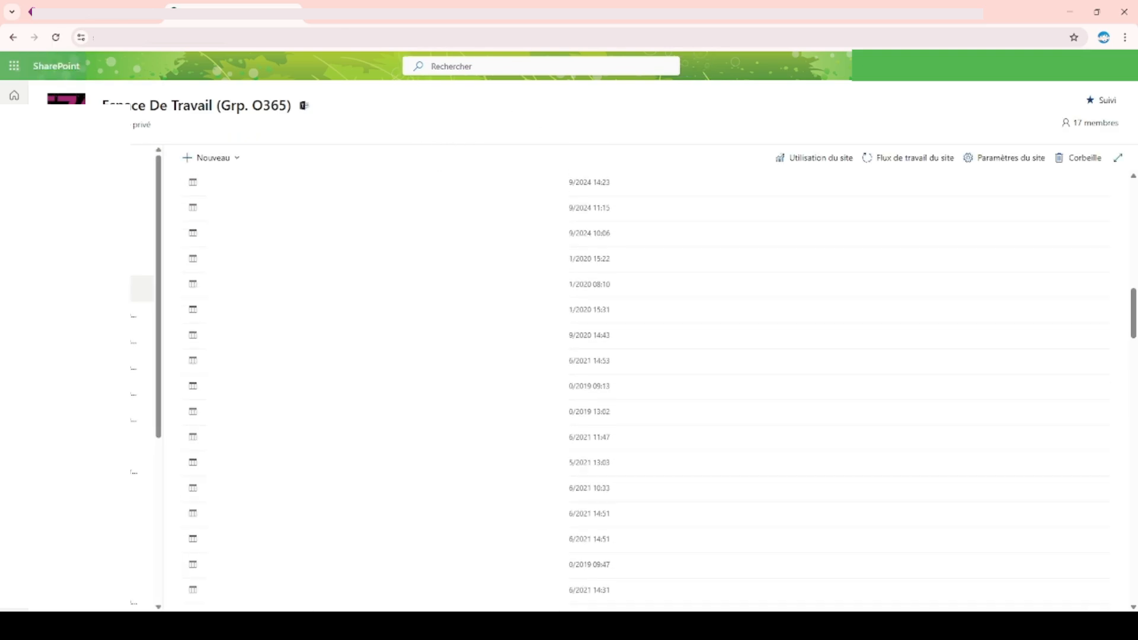
scroll(657, 389, down, 10)
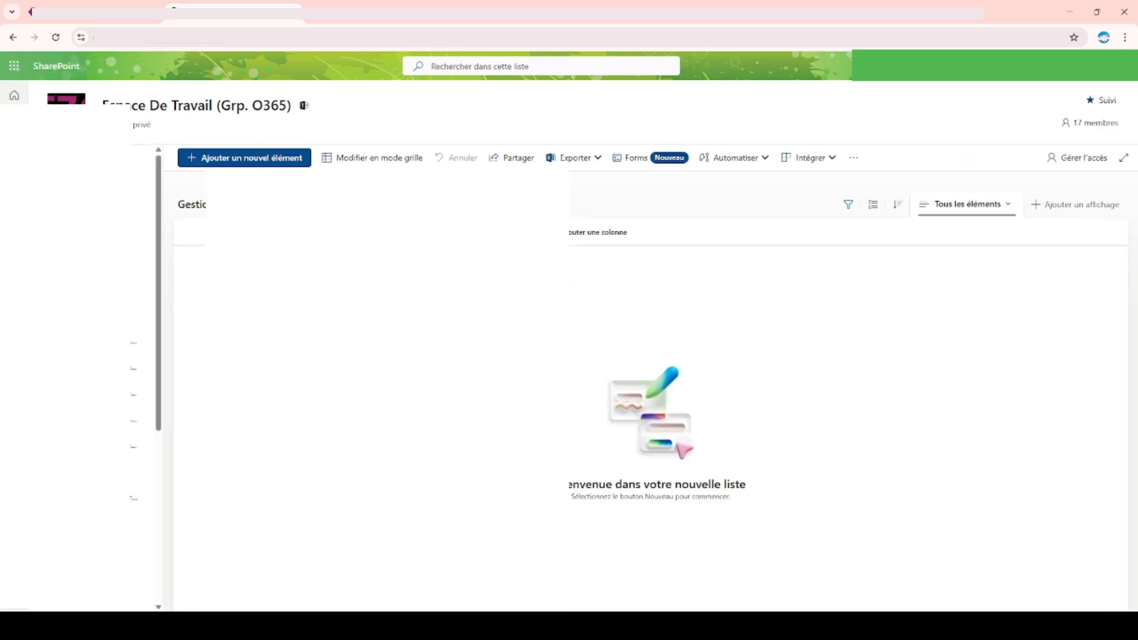
- Add an item to GestionDevices_Models with the Marque Apple and the Designation Appel XTM, and save it
click(274, 159)
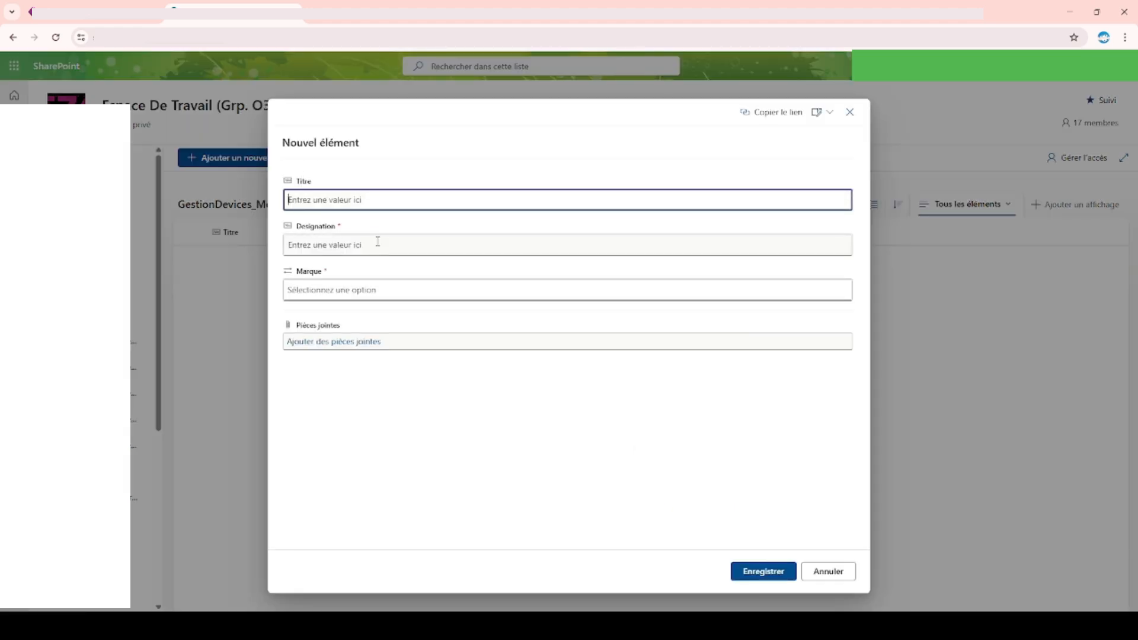
click(353, 290)
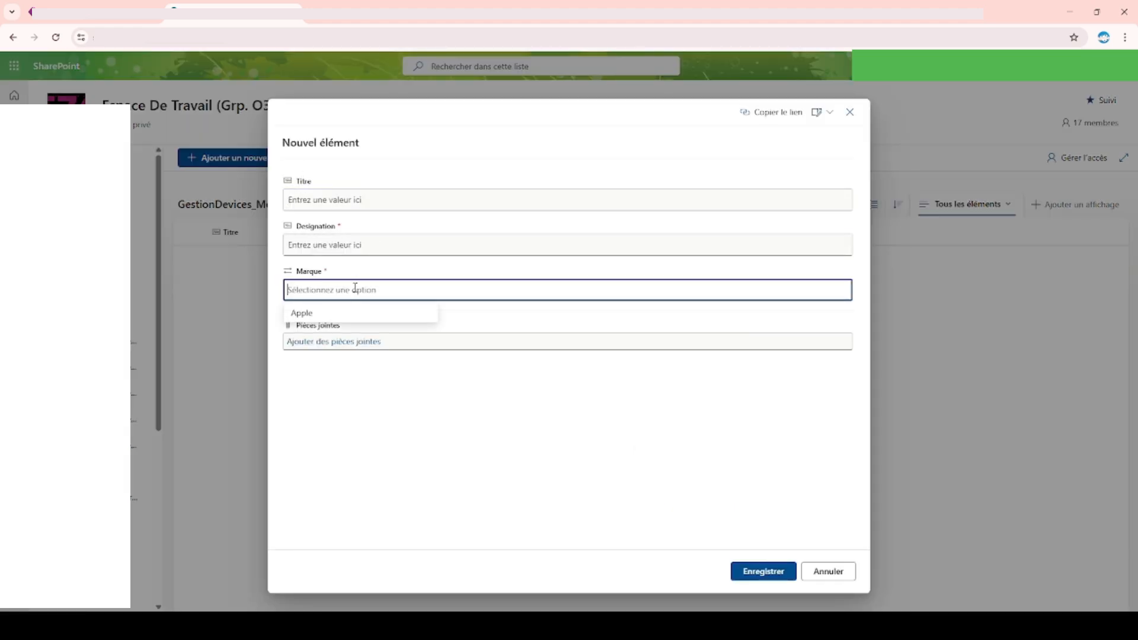
click(313, 314)
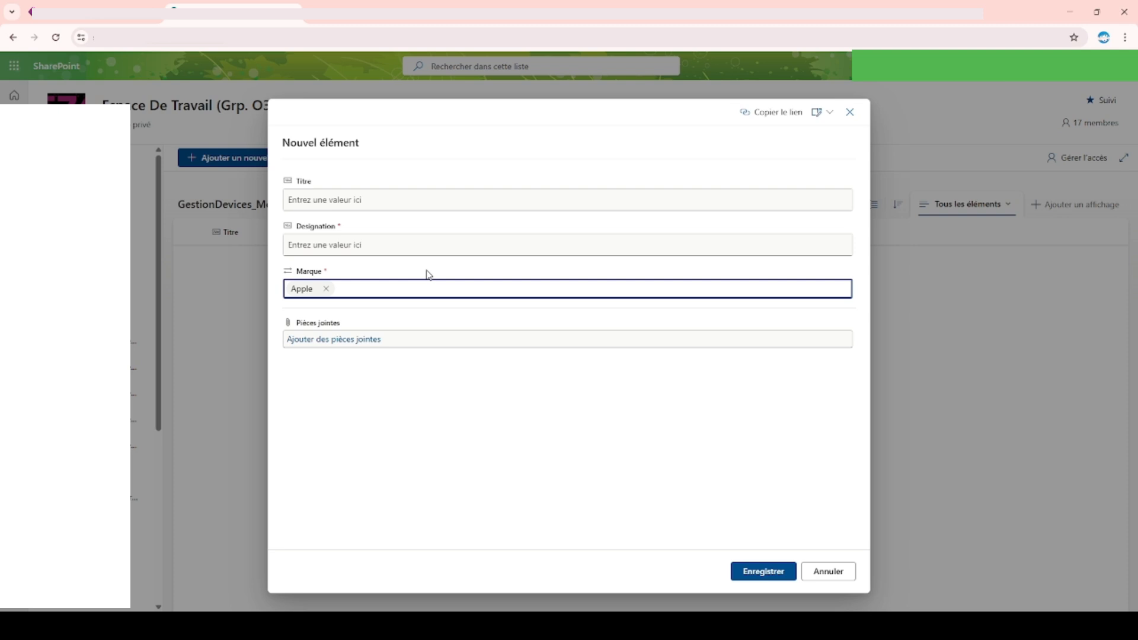
click(416, 247)
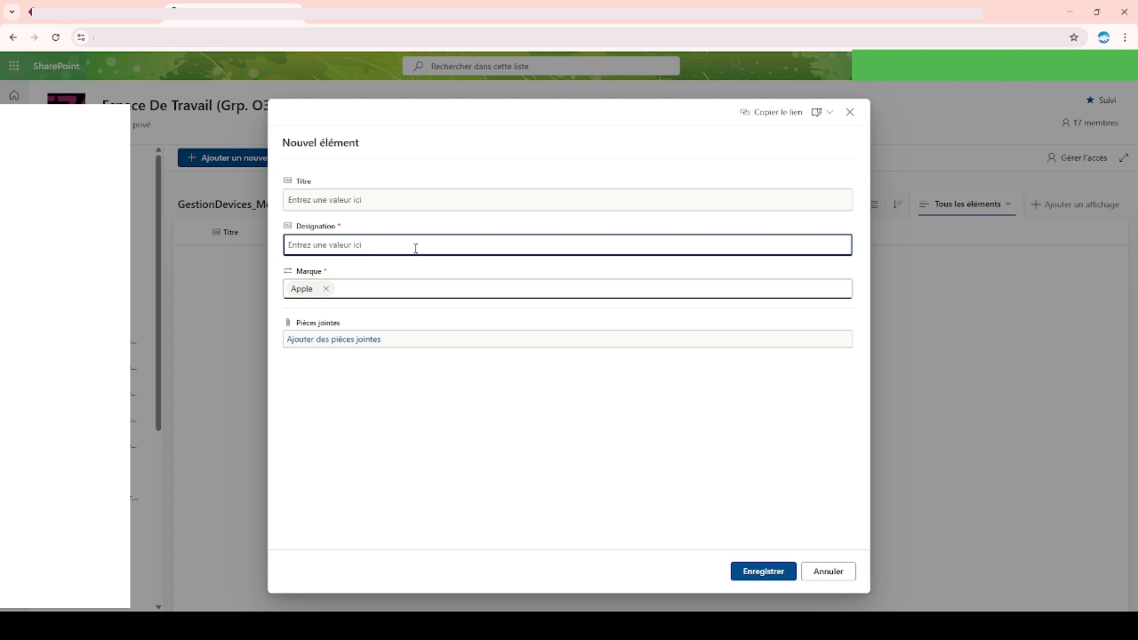
text(Appel XTM)
click(763, 572)
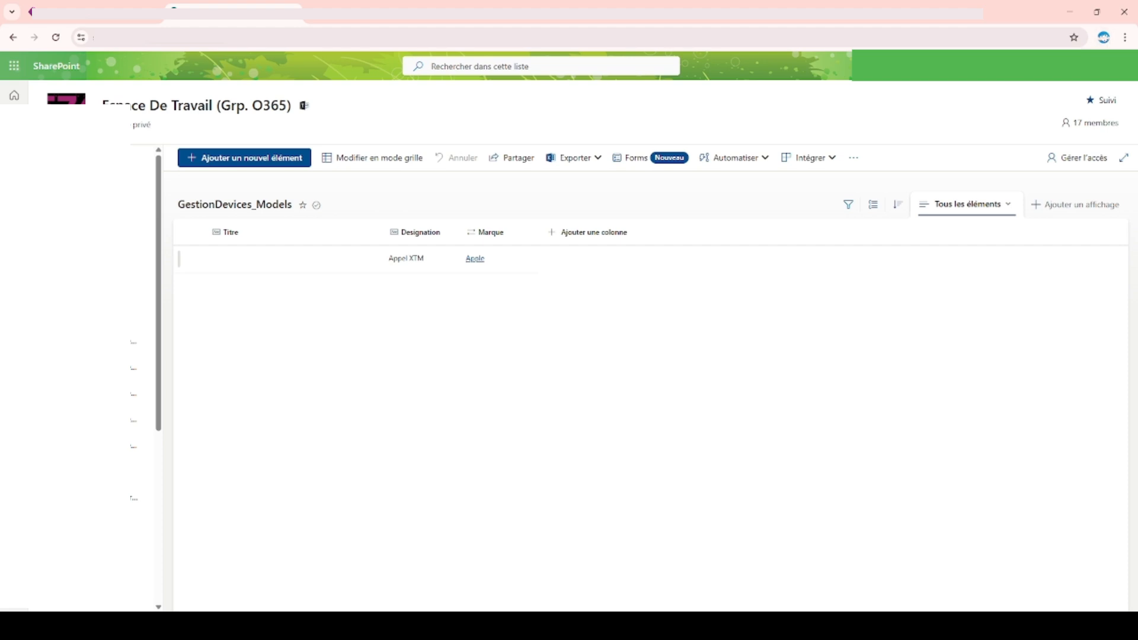
- Return to the site contents and open the GestionDevices_Devices list
click(1067, 65)
click(1005, 167)
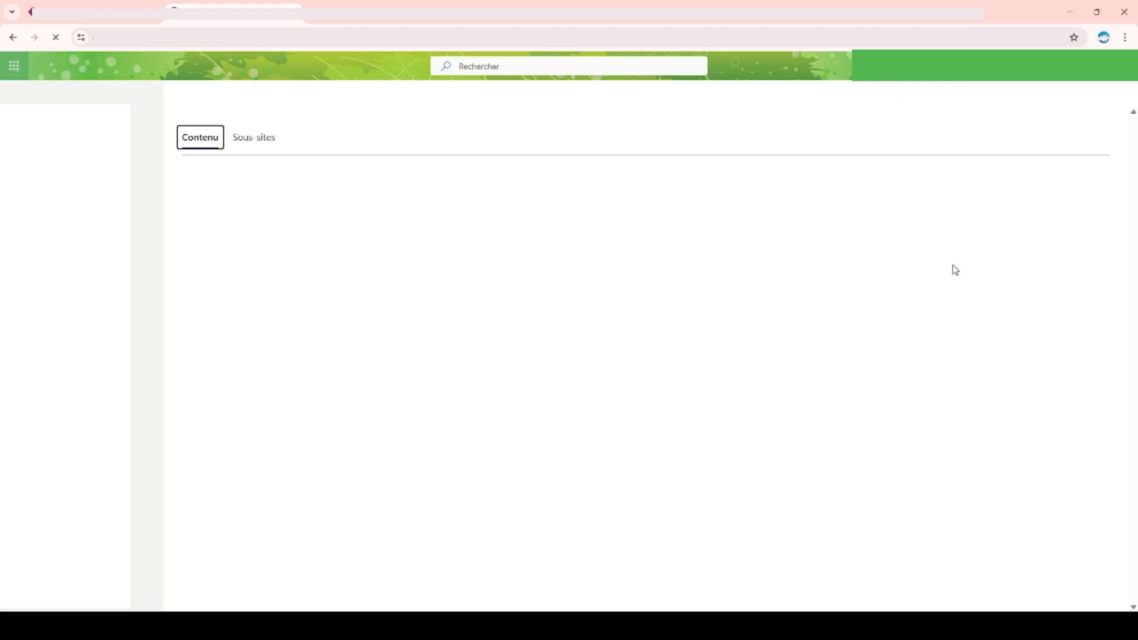
scroll(571, 255, down, 5)
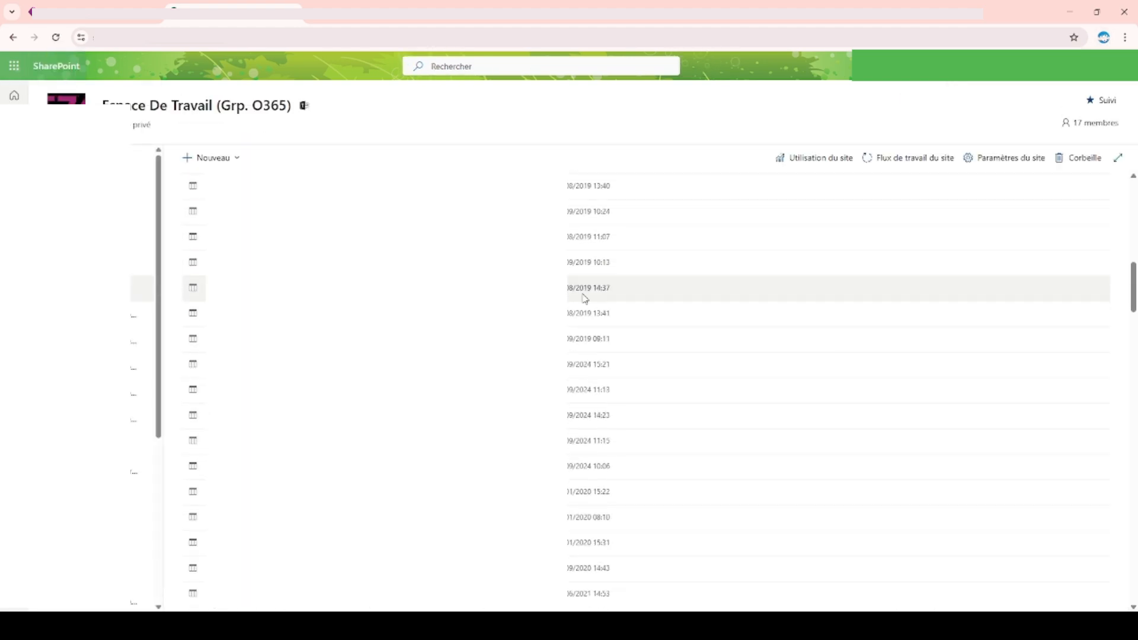
scroll(585, 385, down, 2)
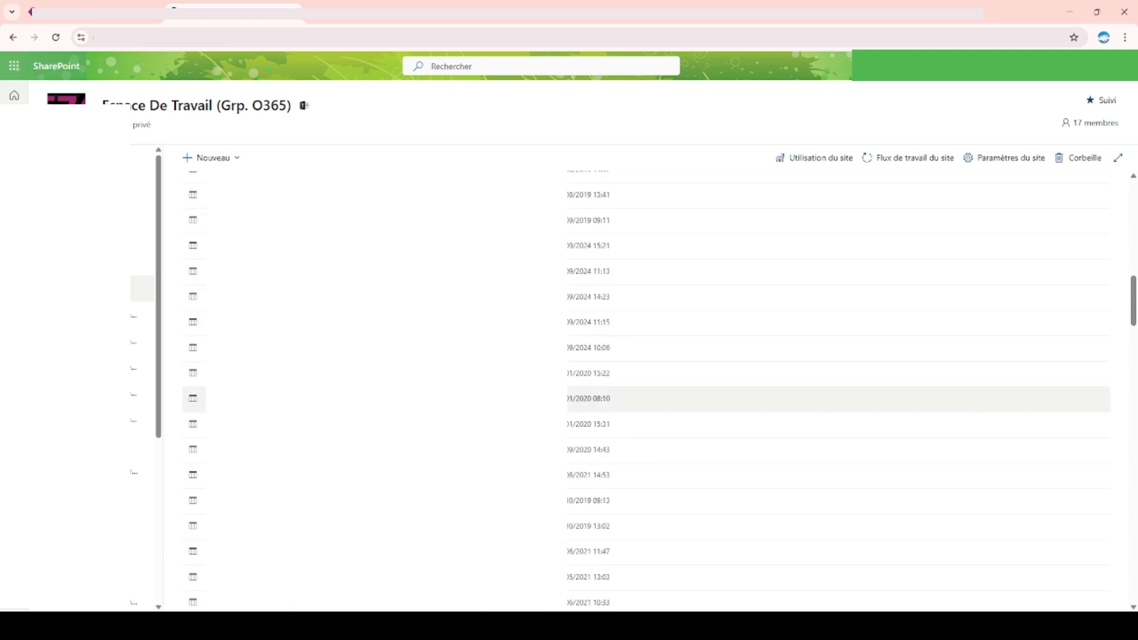
scroll(585, 385, down, 7)
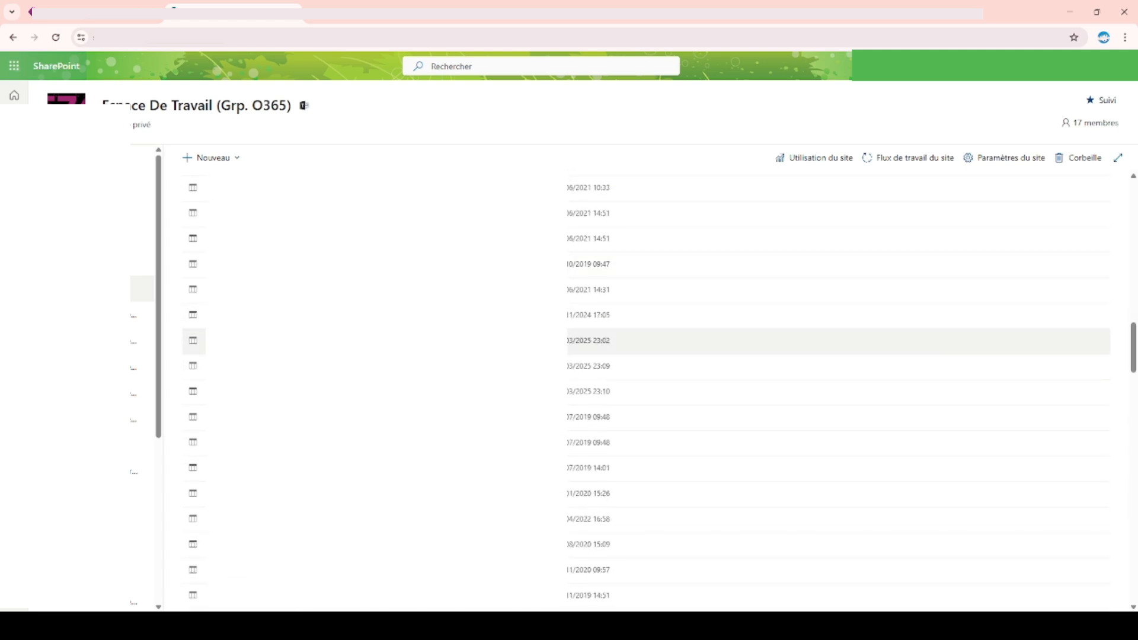
click(275, 315)
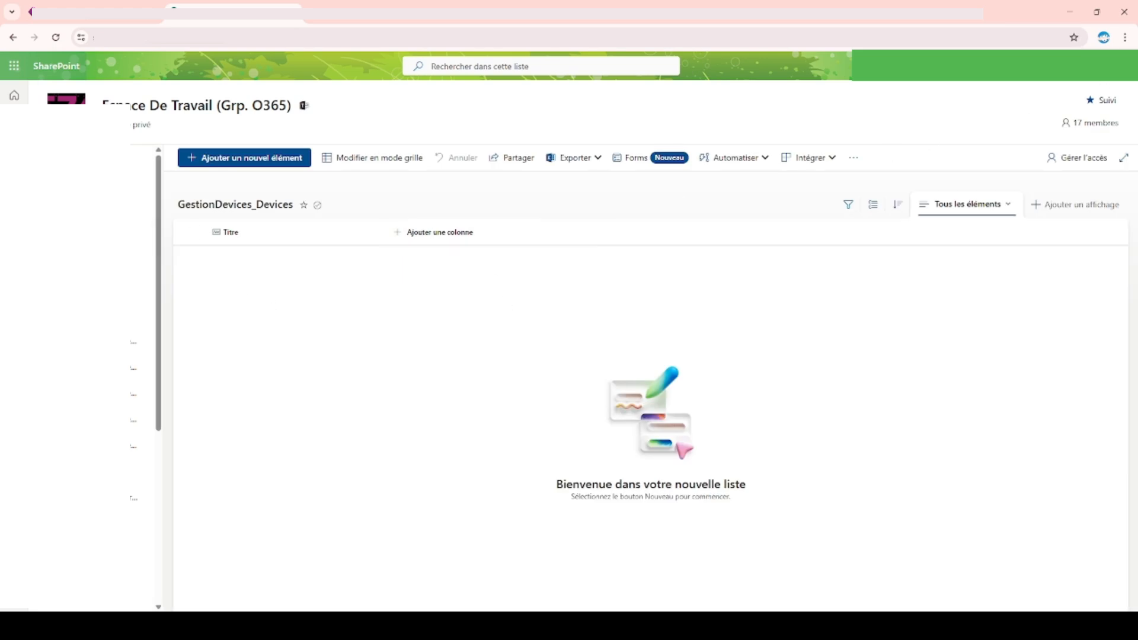
- Open the list settings of GestionDevices_Devices and start a new single-line text column named Statut
click(1097, 65)
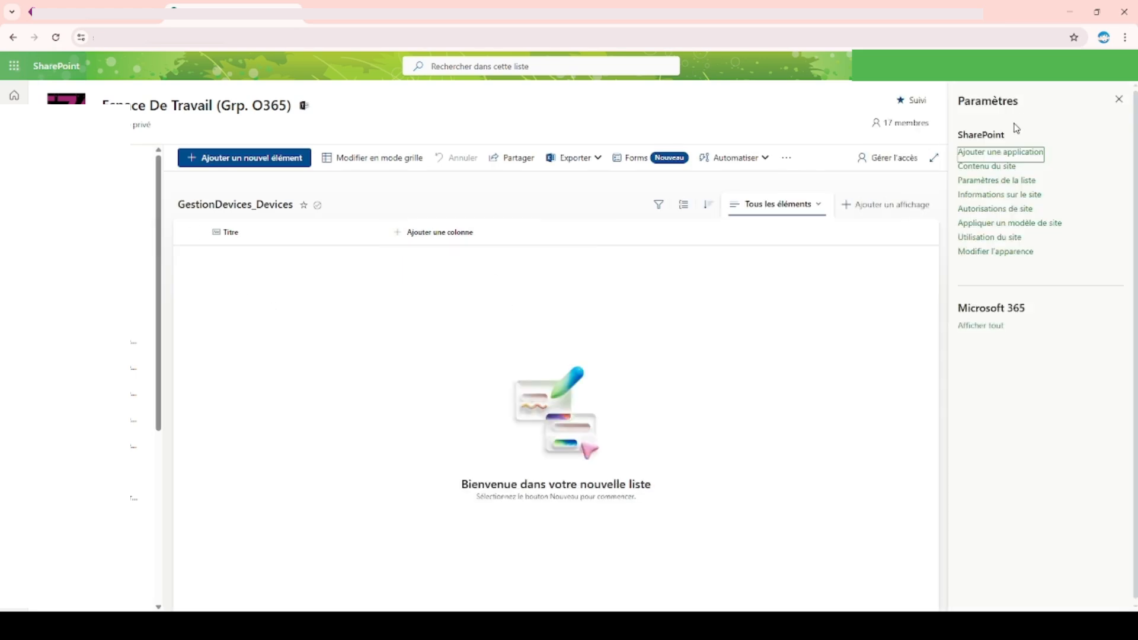
click(996, 180)
scroll(648, 215, down, 4)
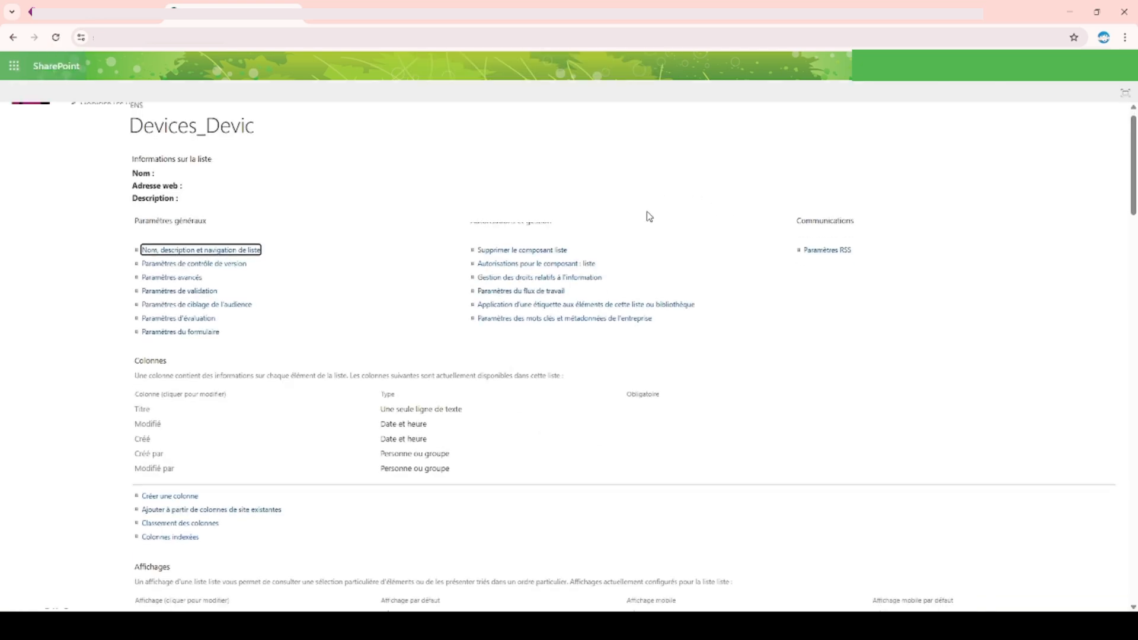
click(187, 275)
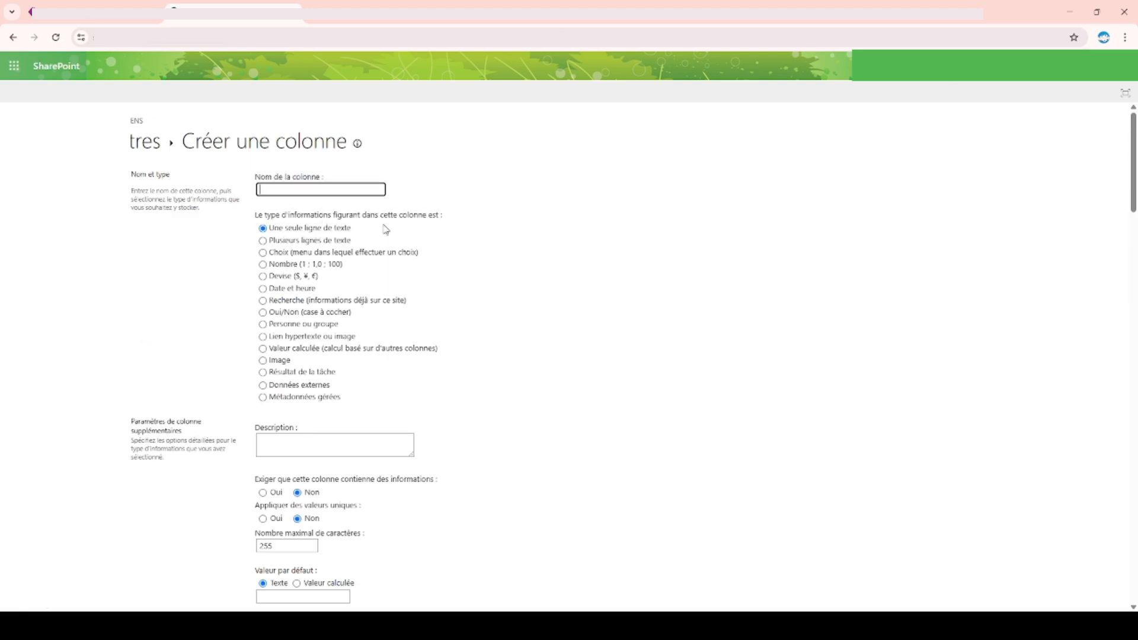
text(Stautu)
key(BackSpace)
key(BackSpace)
text(tut)
- Require the Statut column to contain information, keep it as a single line of text and save it
scroll(295, 303, down, 3)
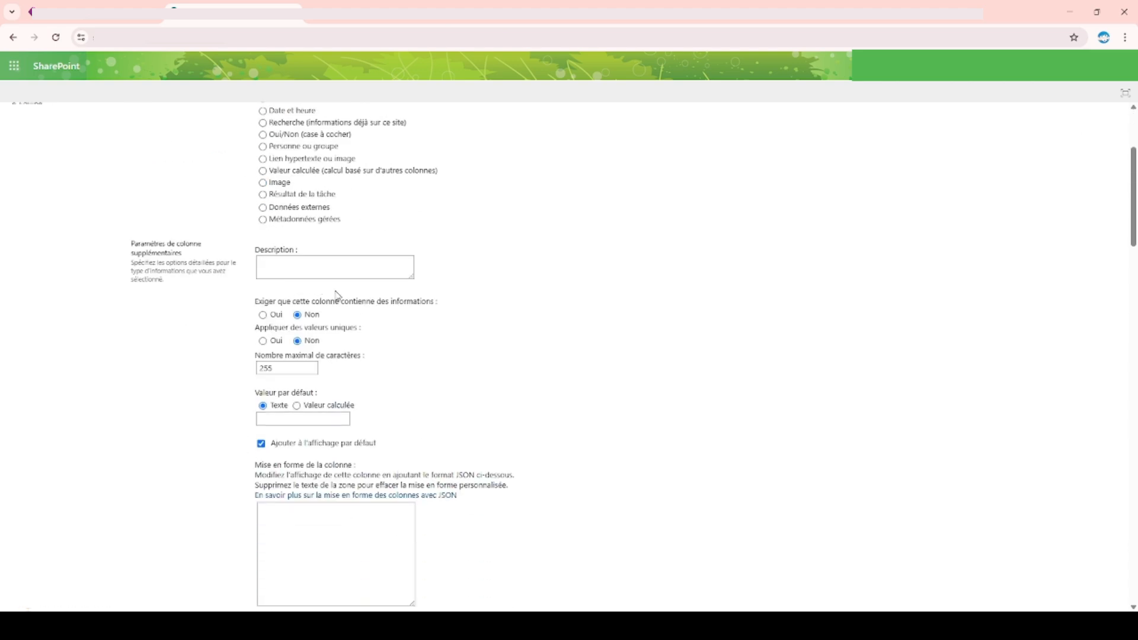
click(263, 315)
scroll(354, 237, up, 3)
scroll(338, 219, down, 2)
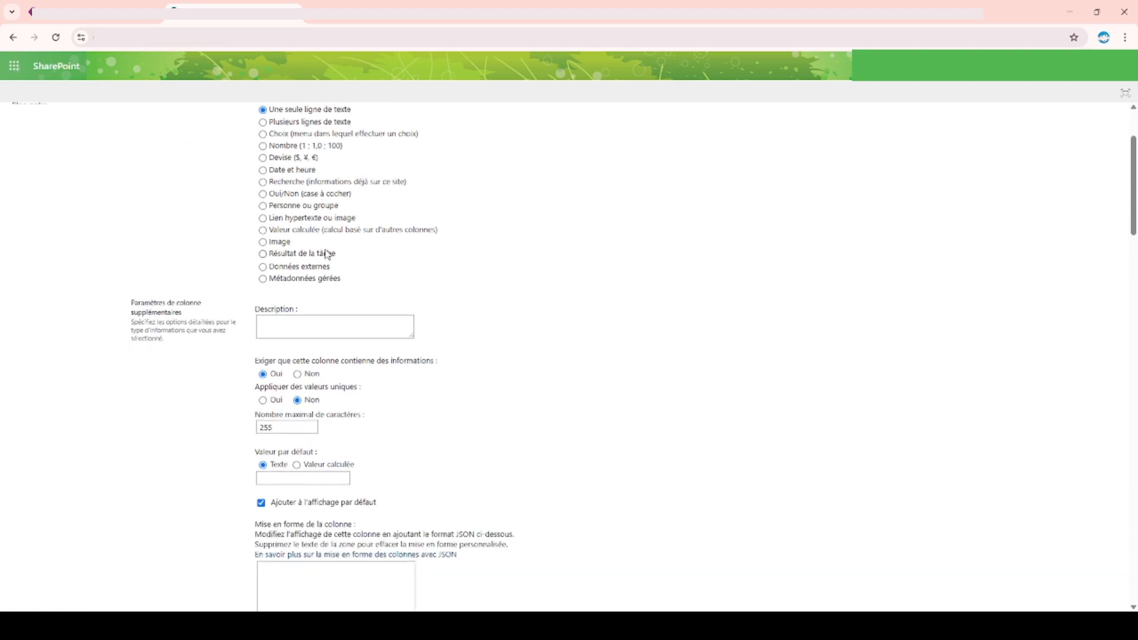
scroll(332, 243, up, 2)
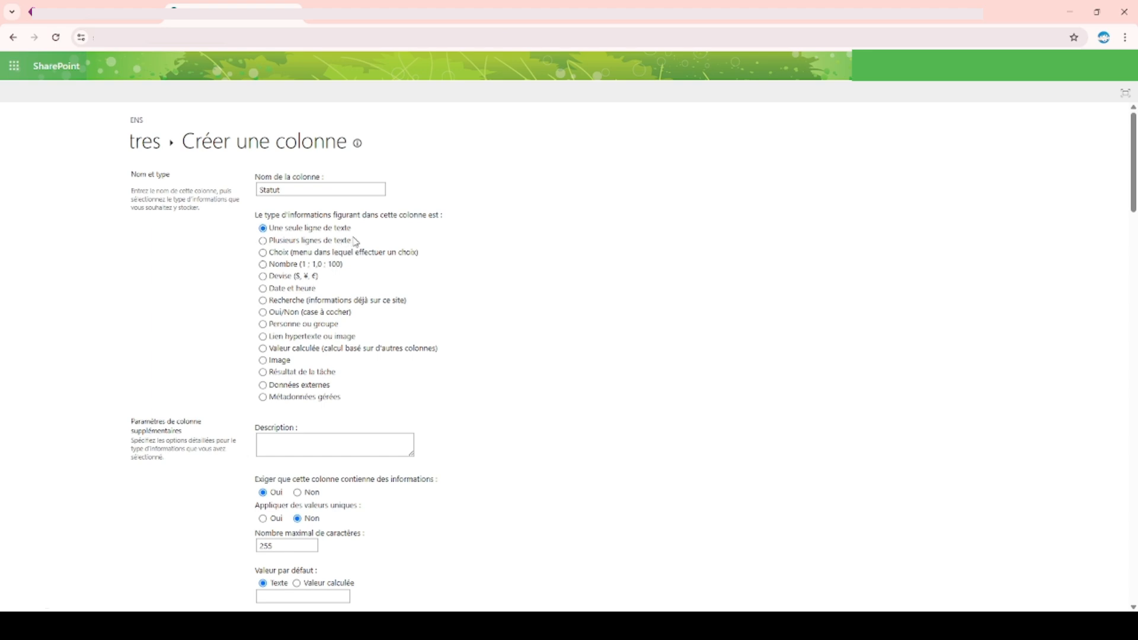
scroll(345, 288, down, 2)
scroll(346, 288, down, 2)
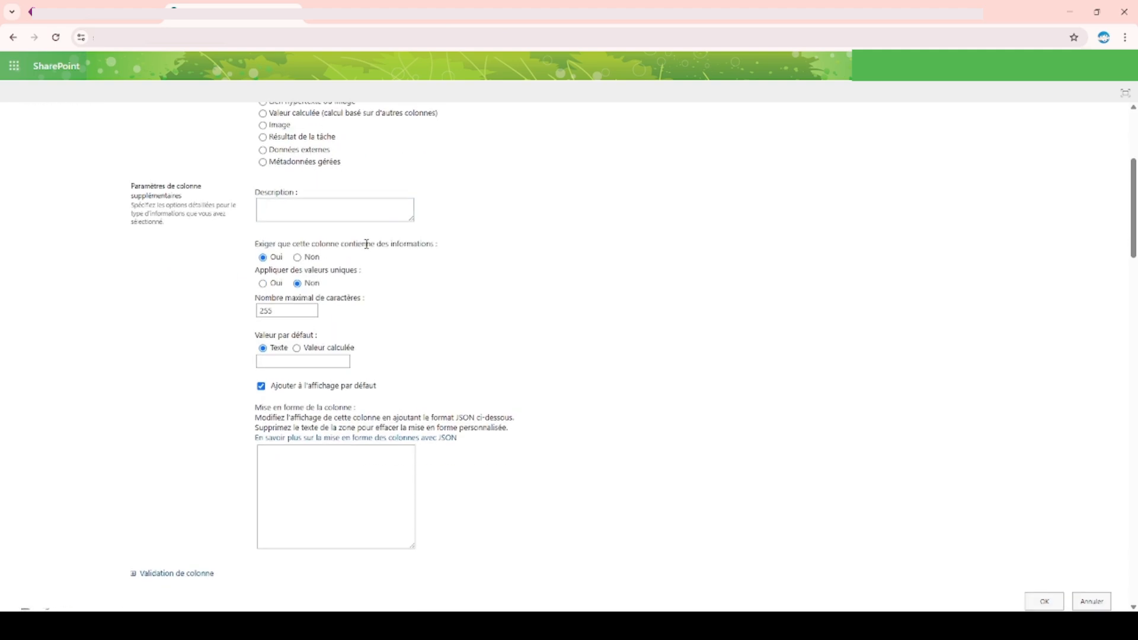
scroll(358, 224, up, 4)
scroll(350, 261, down, 4)
scroll(1021, 541, down, 2)
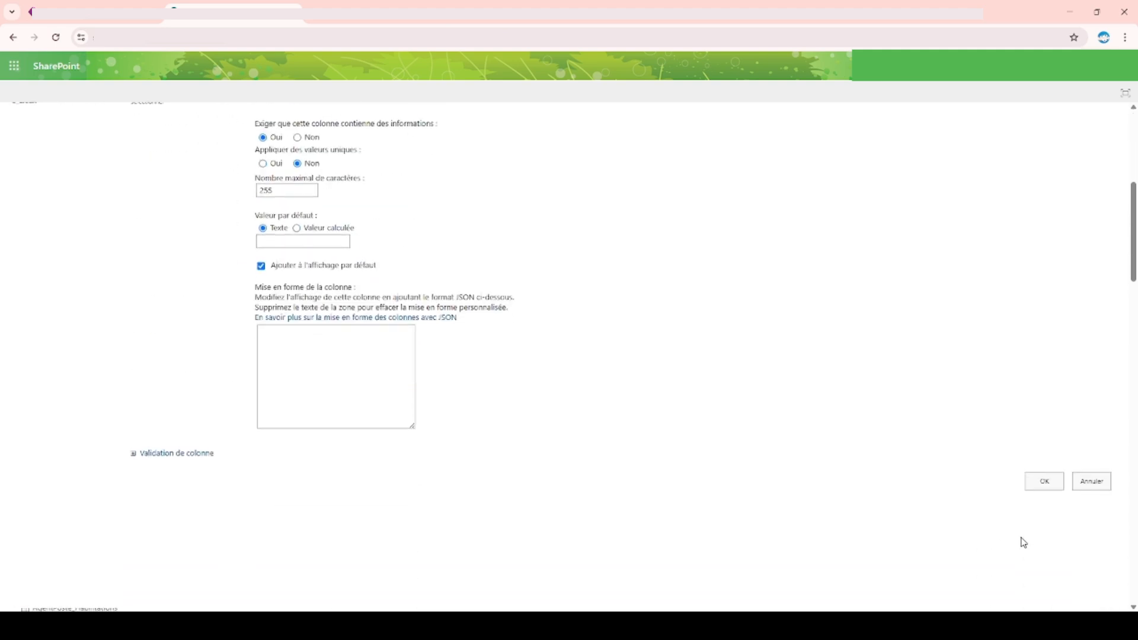
click(1046, 483)
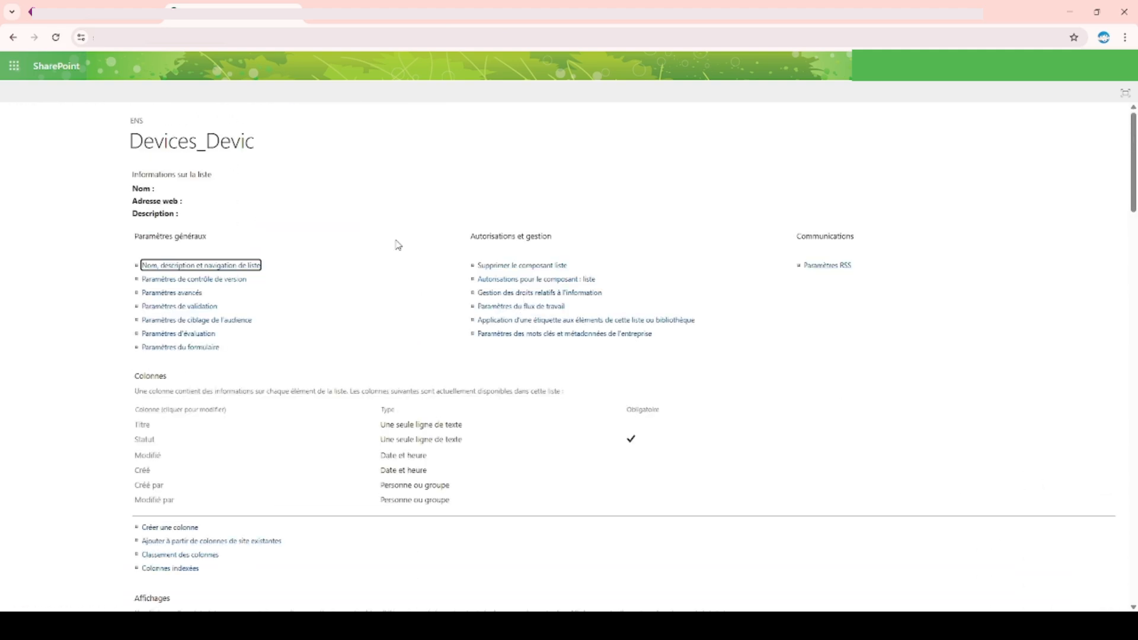
- Create a required single-line text column named Designation in GestionDevices_Devices
scroll(160, 290, down, 2)
click(171, 409)
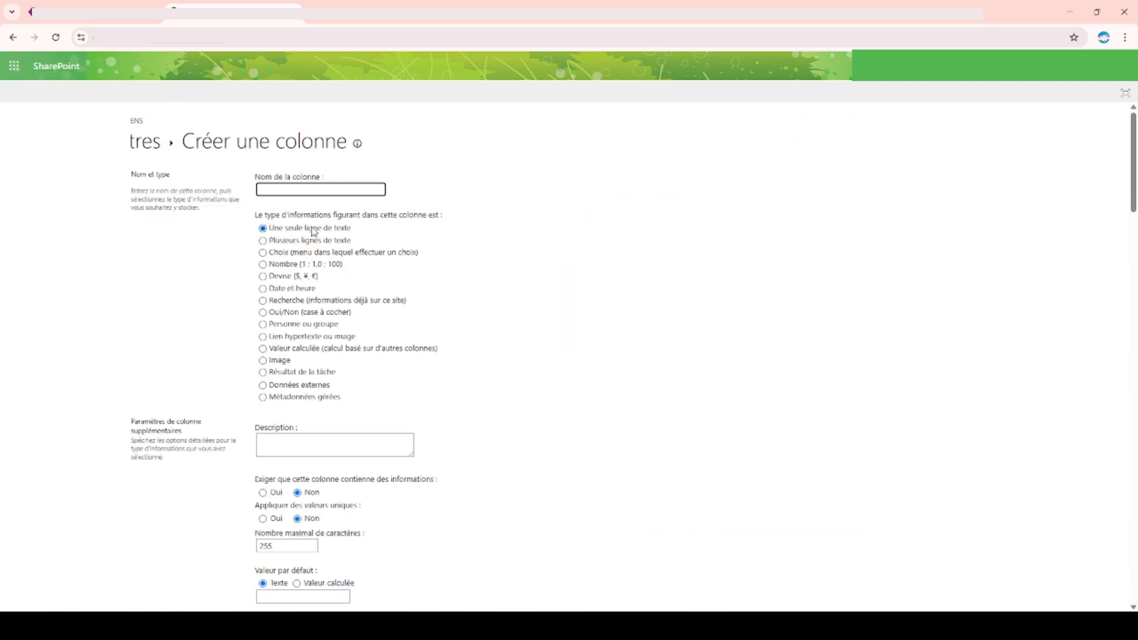
text(Designation)
scroll(330, 231, down, 2)
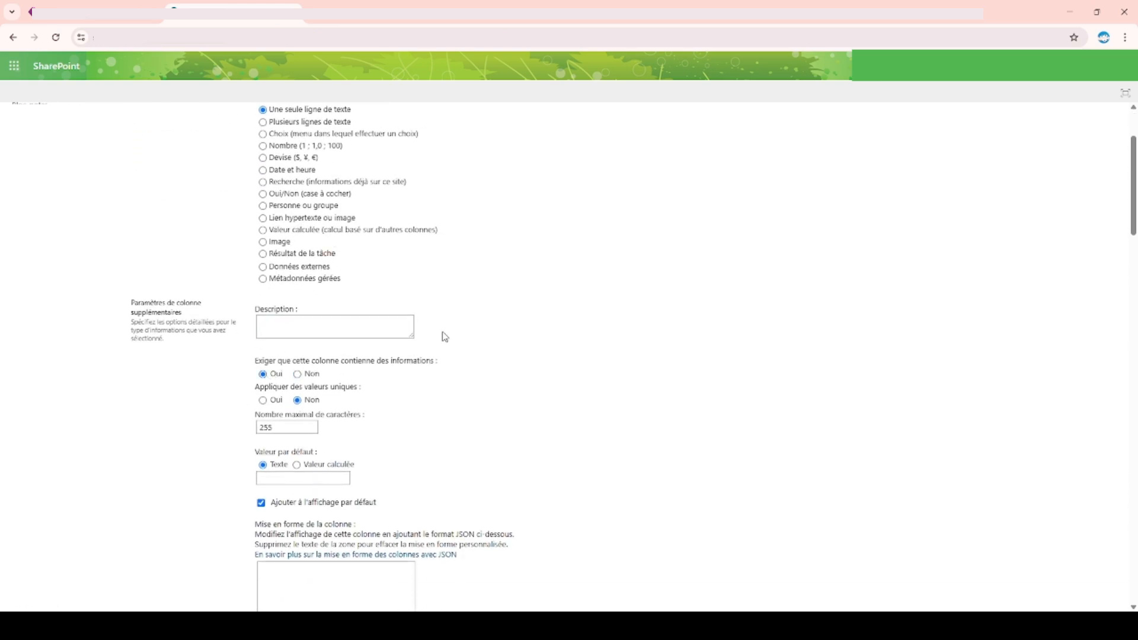
scroll(654, 314, down, 5)
click(1045, 422)
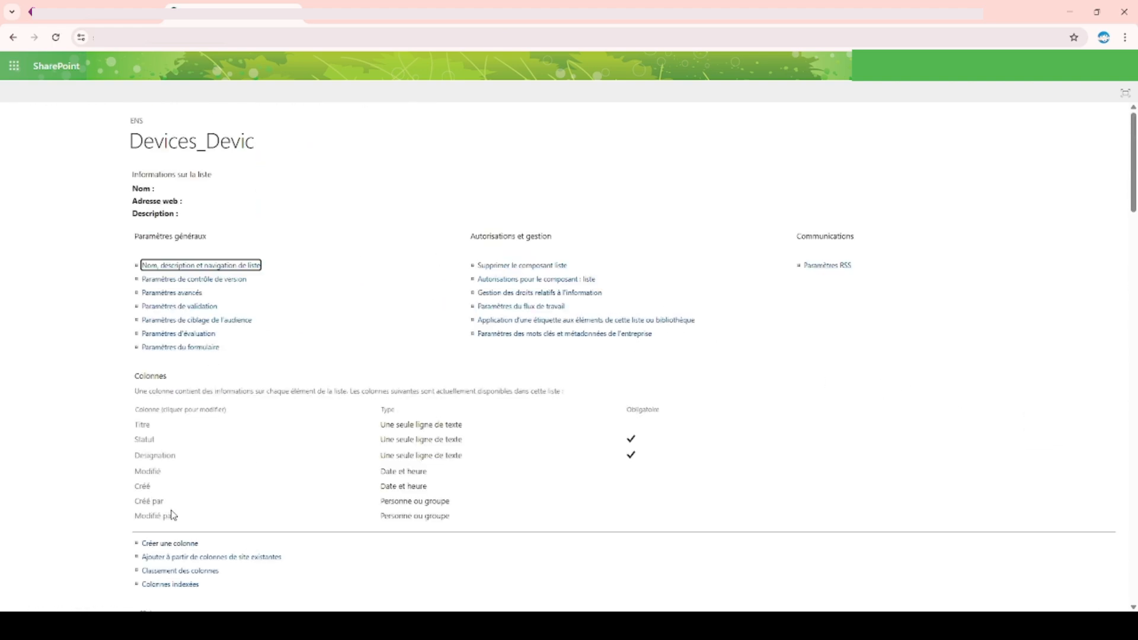
- Create an optional single-line text column named Localisation in GestionDevices_Devices
click(182, 543)
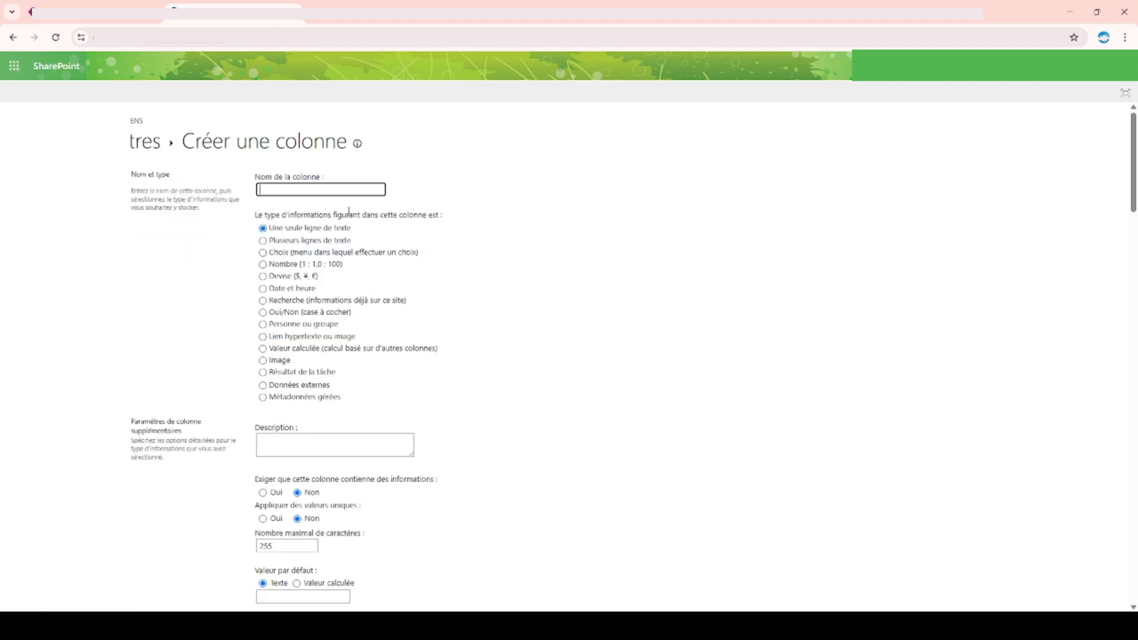
text(Localisation)
click(263, 493)
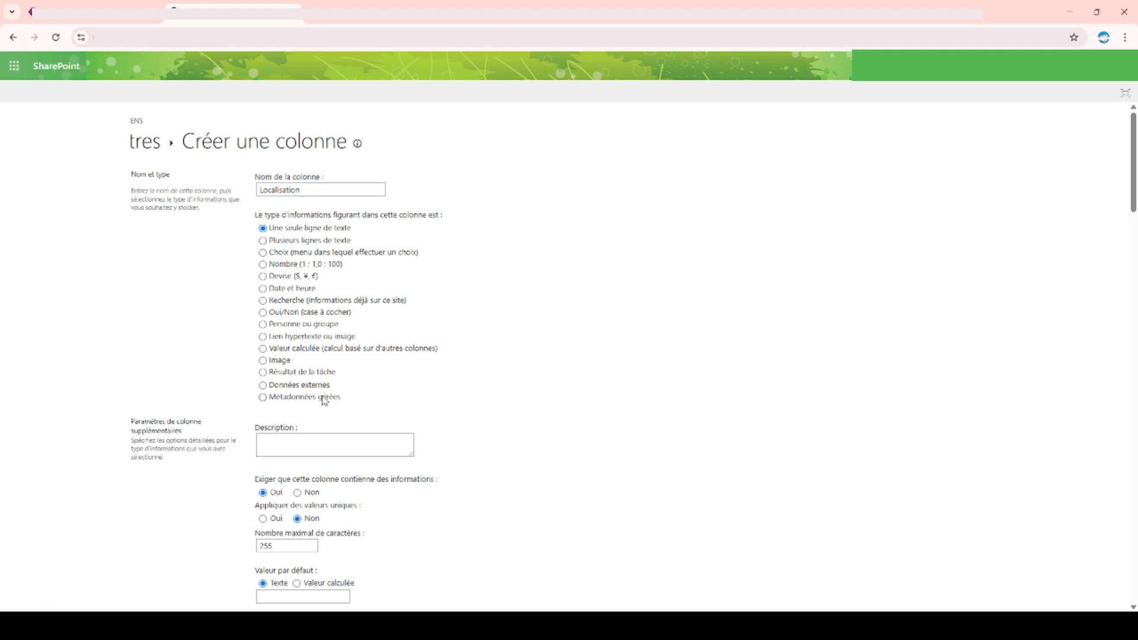
click(298, 493)
scroll(762, 449, down, 5)
click(1034, 540)
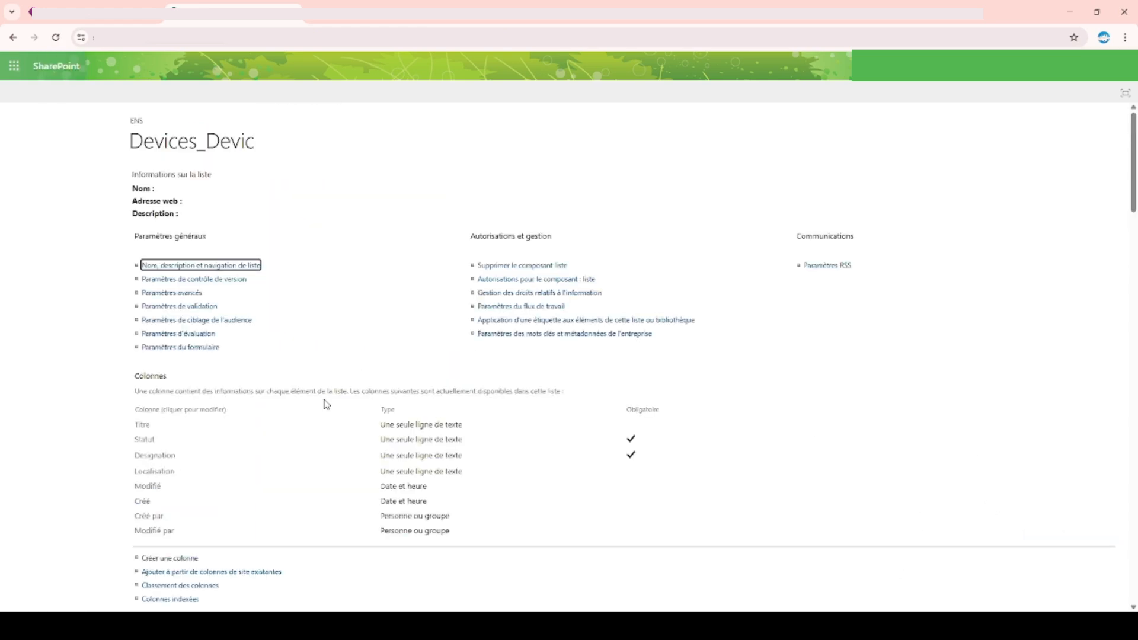
- Start a new GestionDevices_Devices column named Utilisateur with the type Personne ou groupe
scroll(303, 413, down, 1)
click(167, 503)
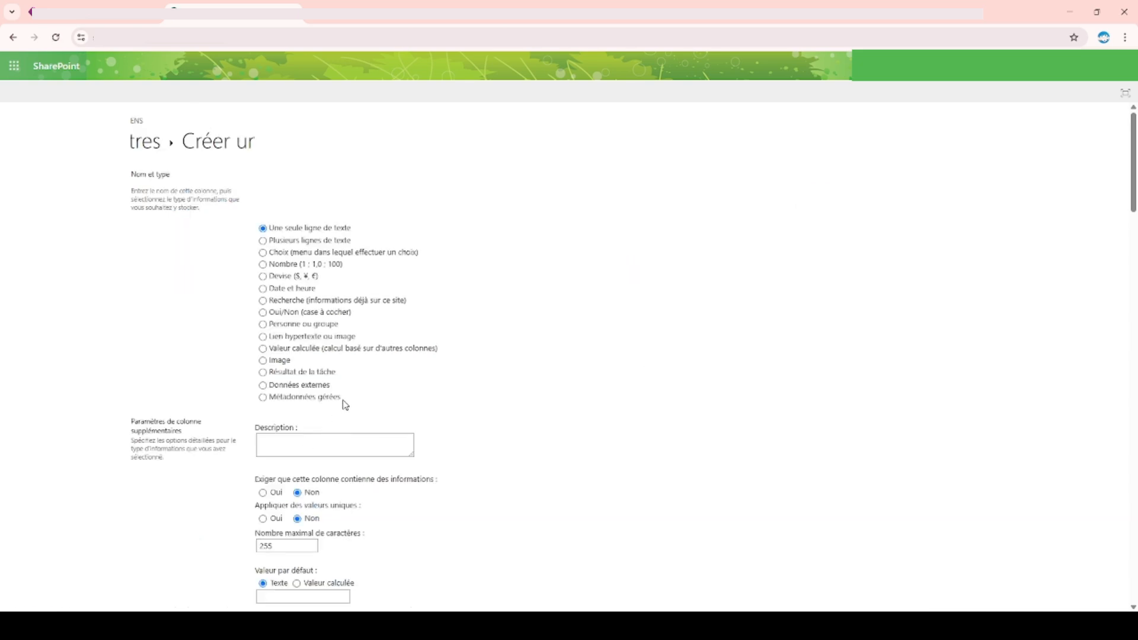
text(Ut)
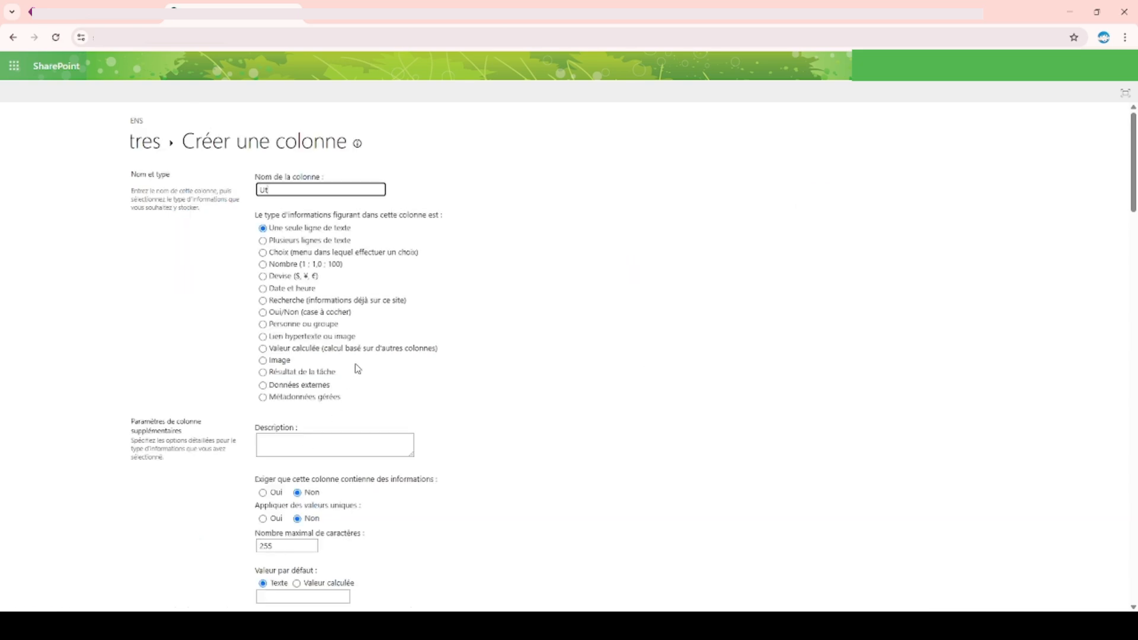
text(ilisateur)
click(264, 325)
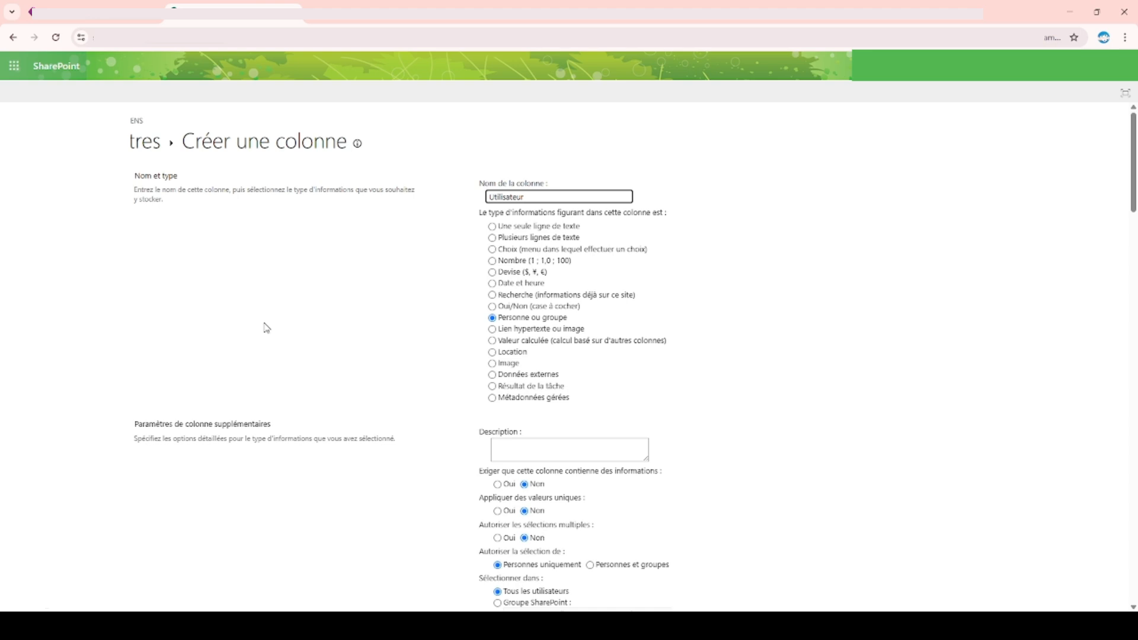
- Require the Utilisateur column to contain information, keep the remaining person settings at their defaults and save it
scroll(474, 327, down, 3)
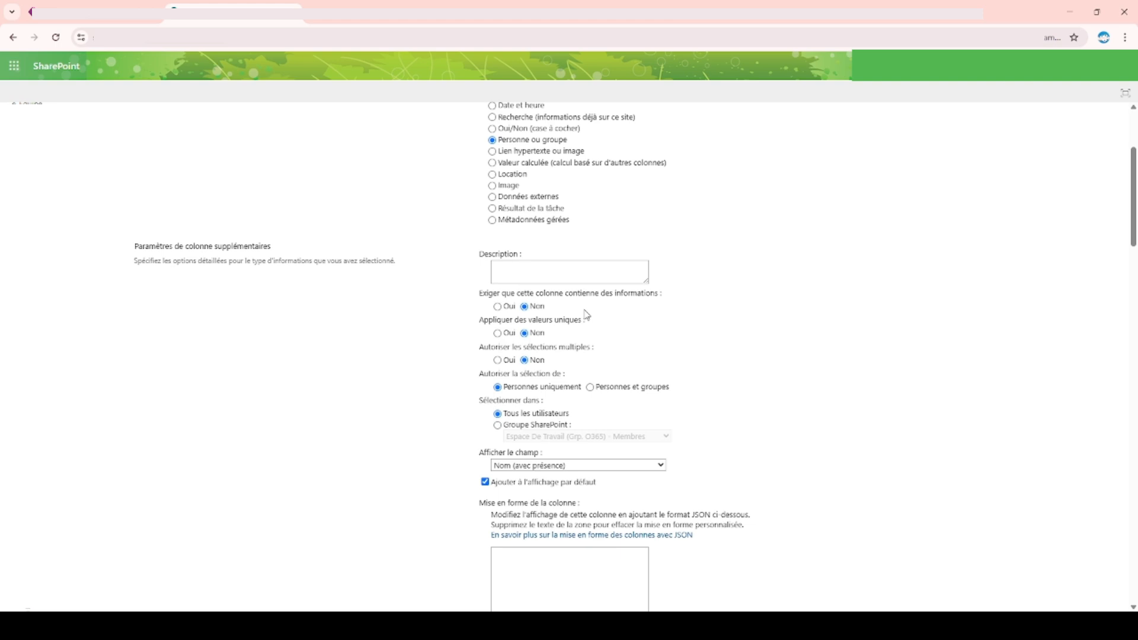
click(498, 307)
scroll(715, 382, down, 5)
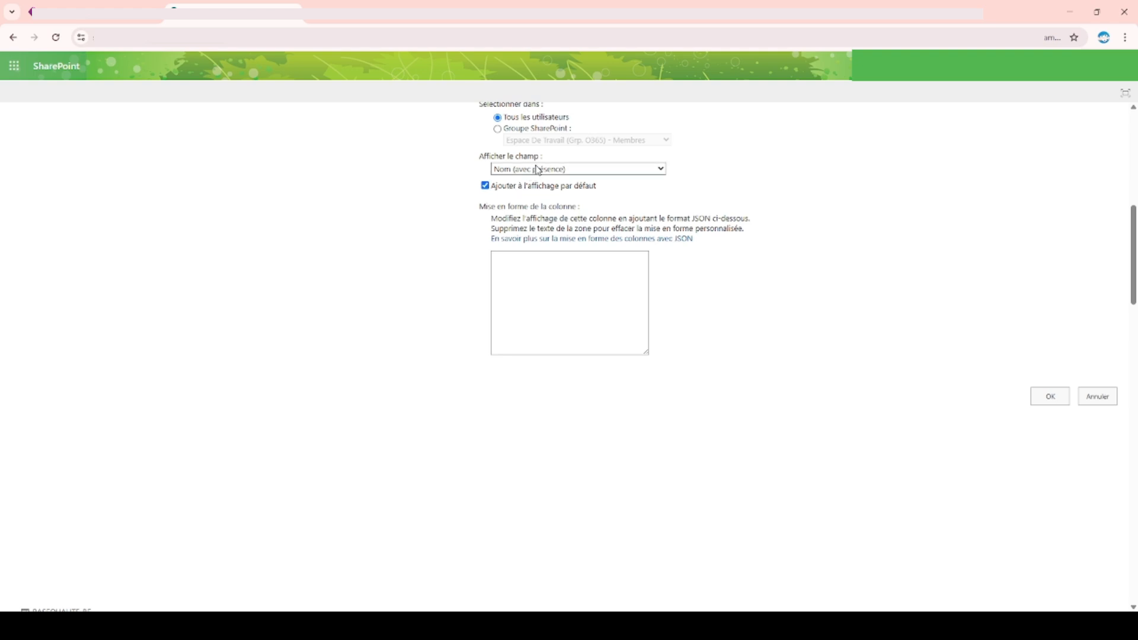
scroll(499, 173, up, 3)
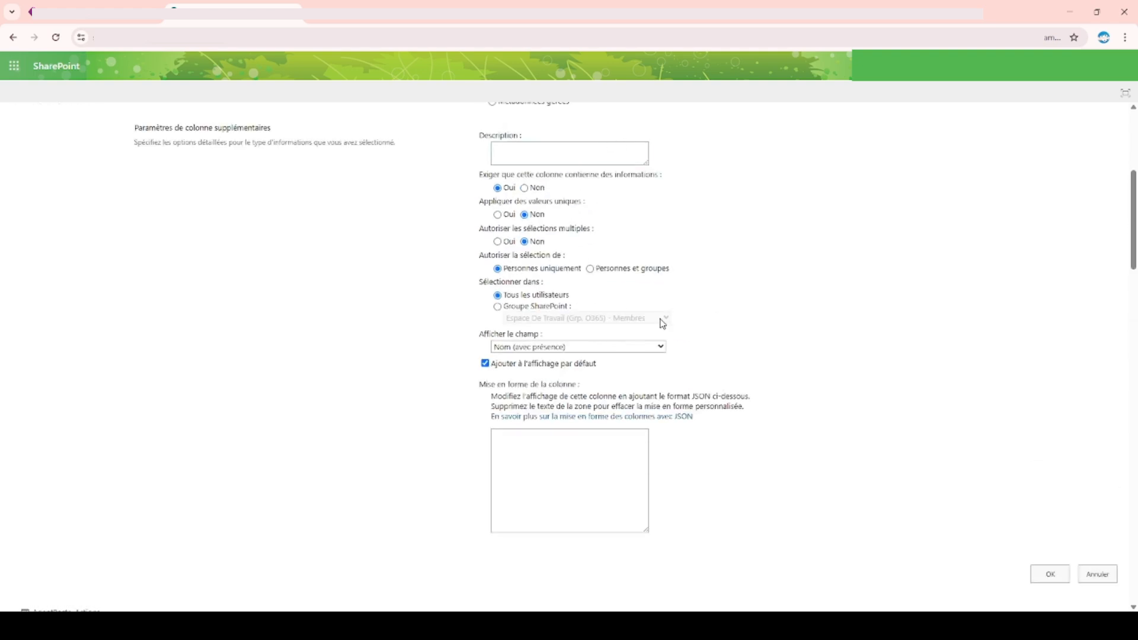
scroll(584, 285, down, 1)
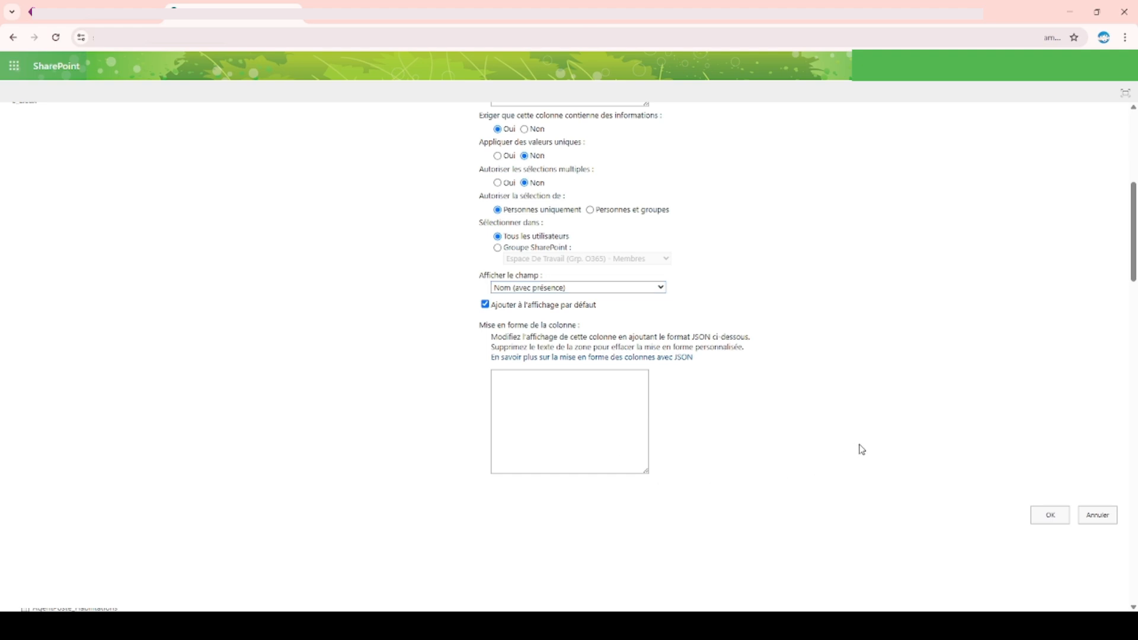
click(1050, 513)
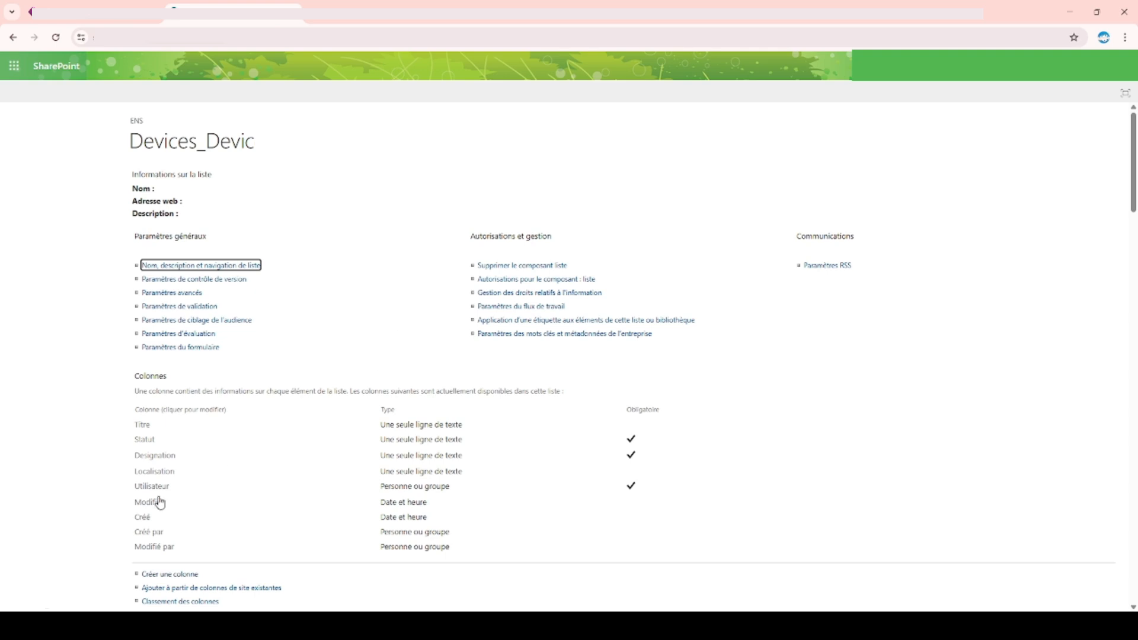
- Start a new column named DateAttribution in GestionDevices_Devices with the type Date et heure
drag(169, 525, 135, 517)
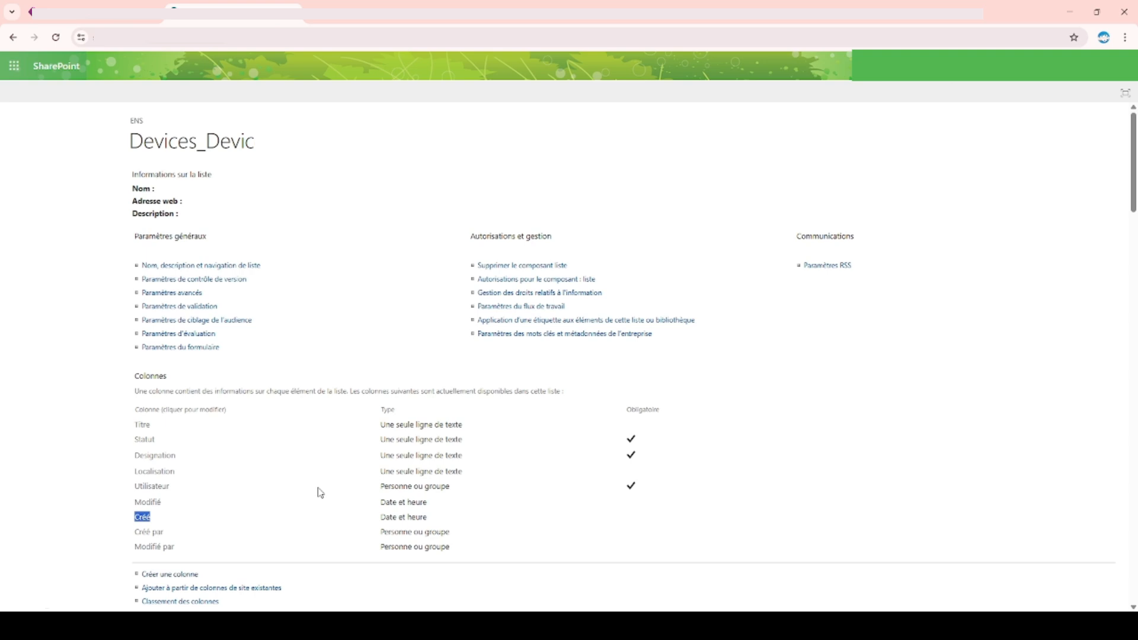
scroll(320, 493, down, 3)
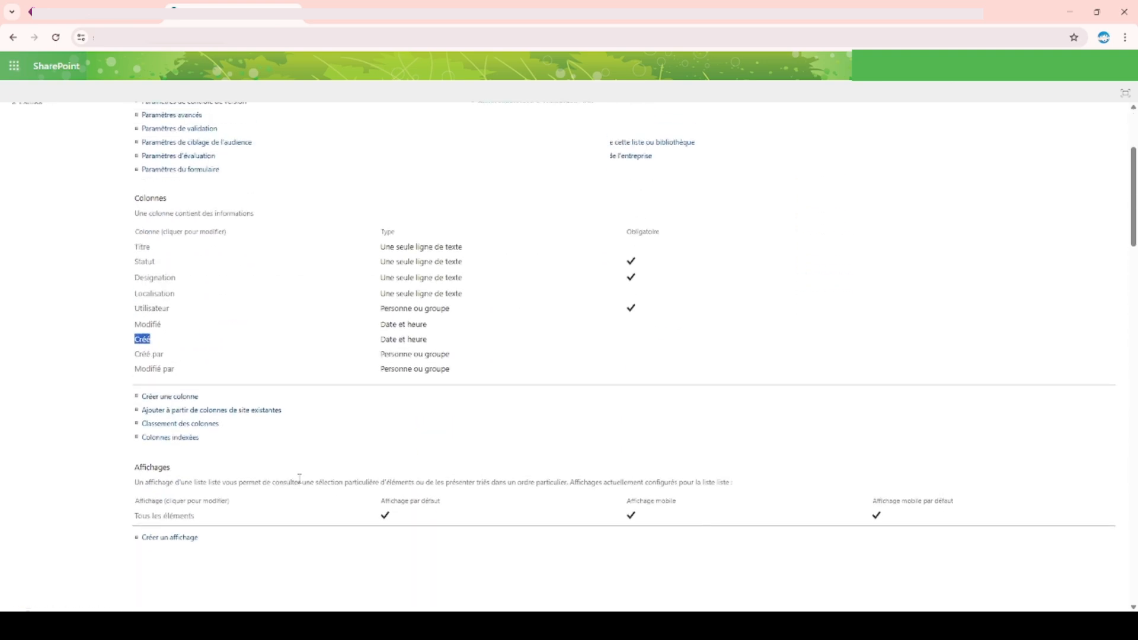
scroll(179, 439, up, 2)
click(178, 515)
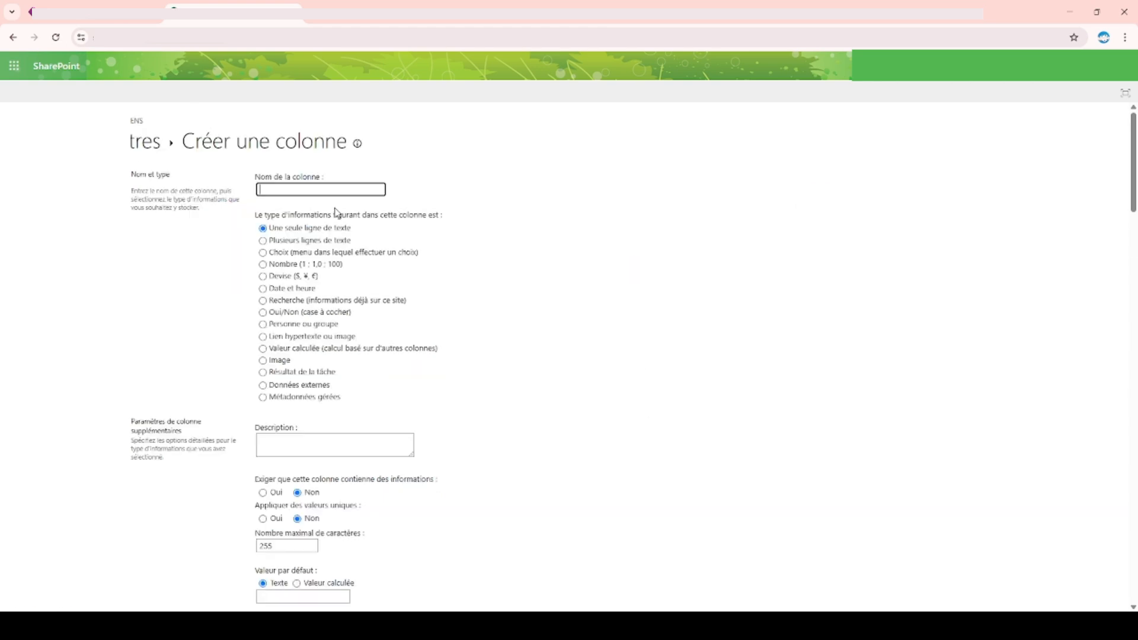
text(Attribution)
key(Home)
text(Date)
click(282, 291)
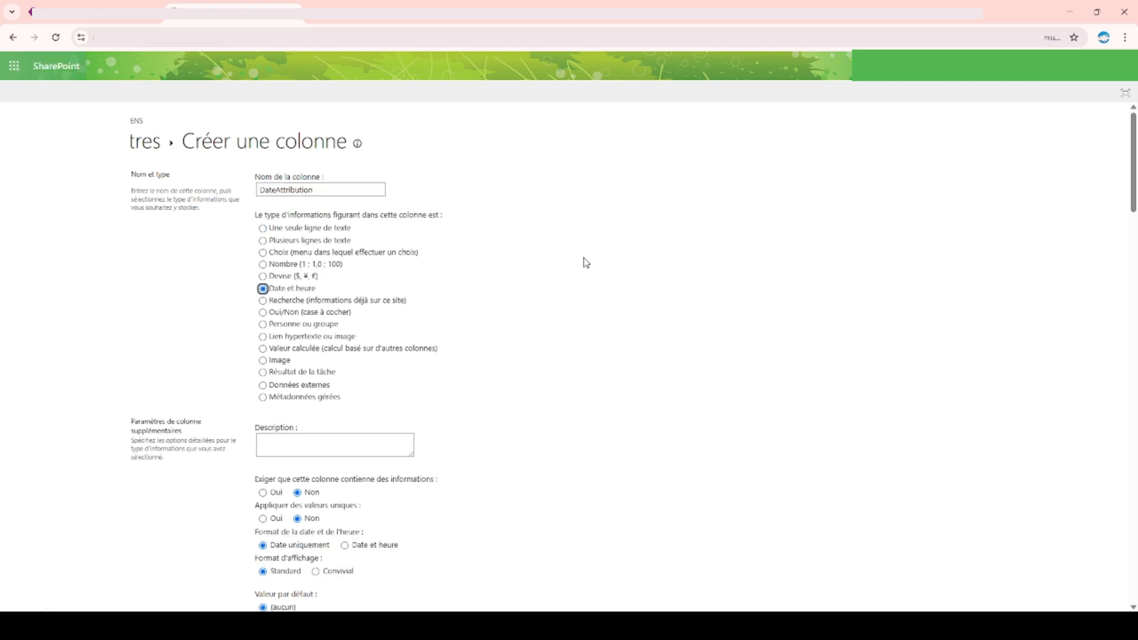
- Make the DateAttribution column mandatory, keep the date-only format without a default value, and save it
scroll(582, 258, down, 2)
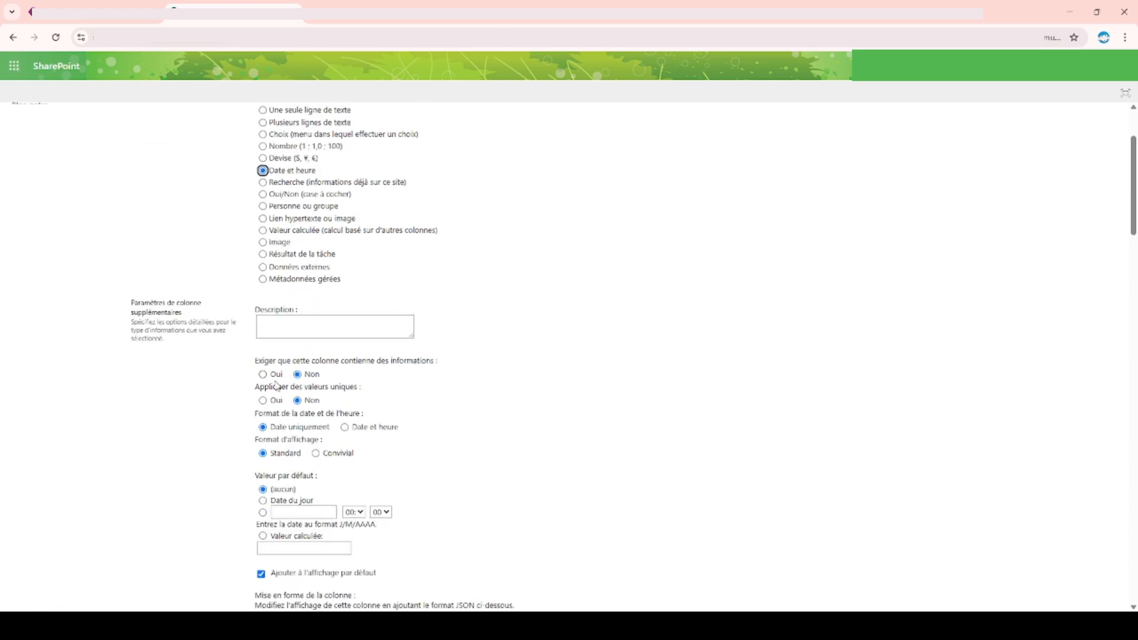
click(264, 376)
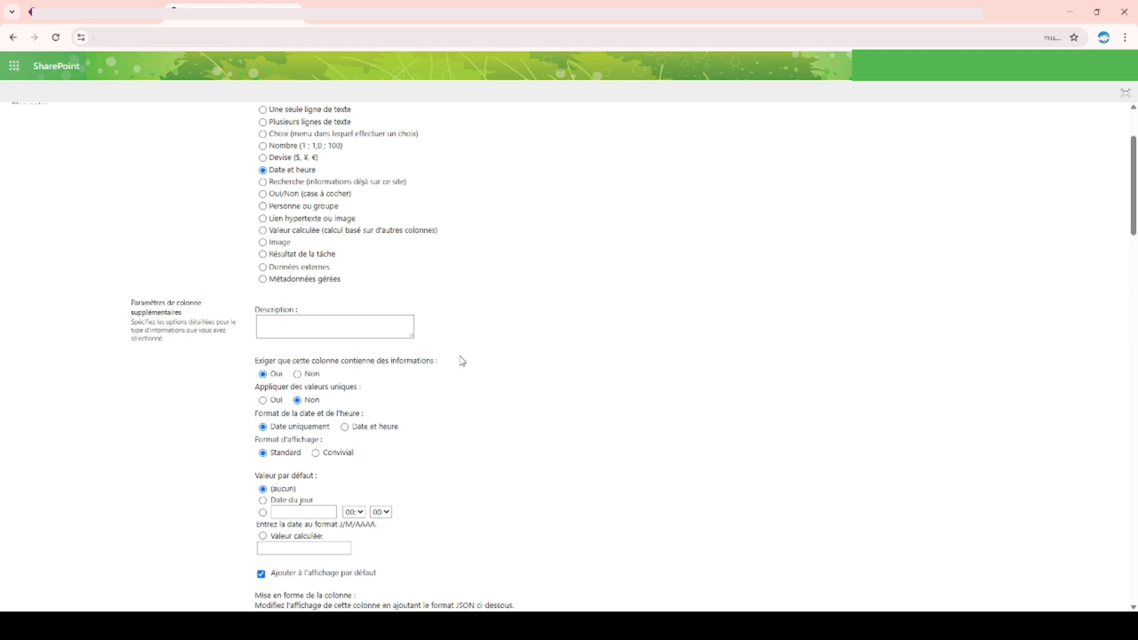
scroll(458, 369, down, 2)
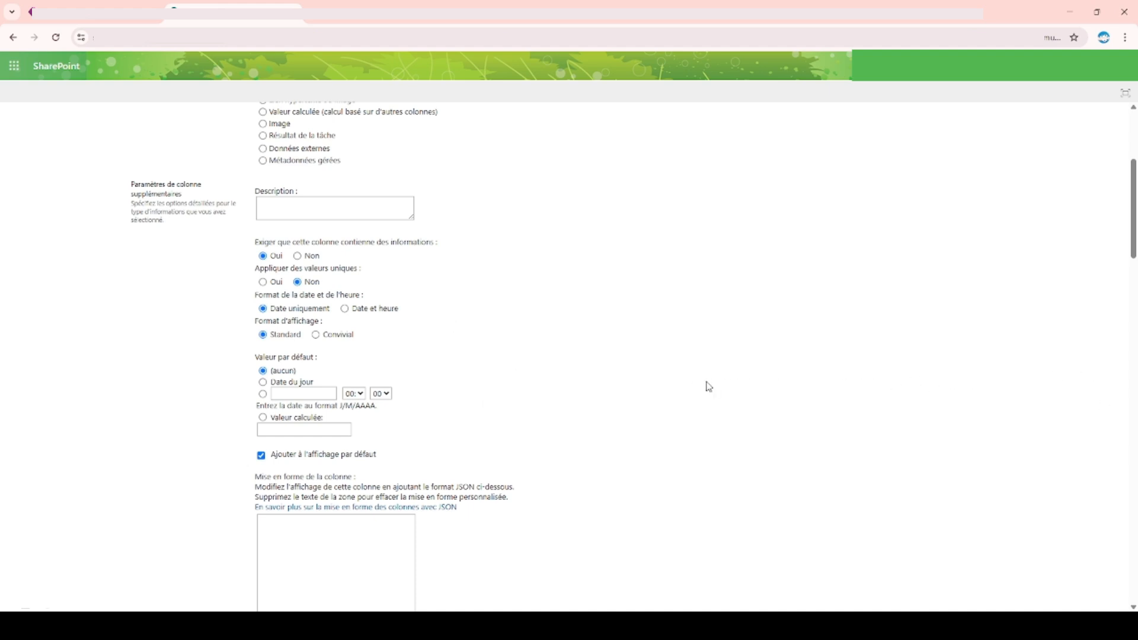
scroll(537, 341, down, 3)
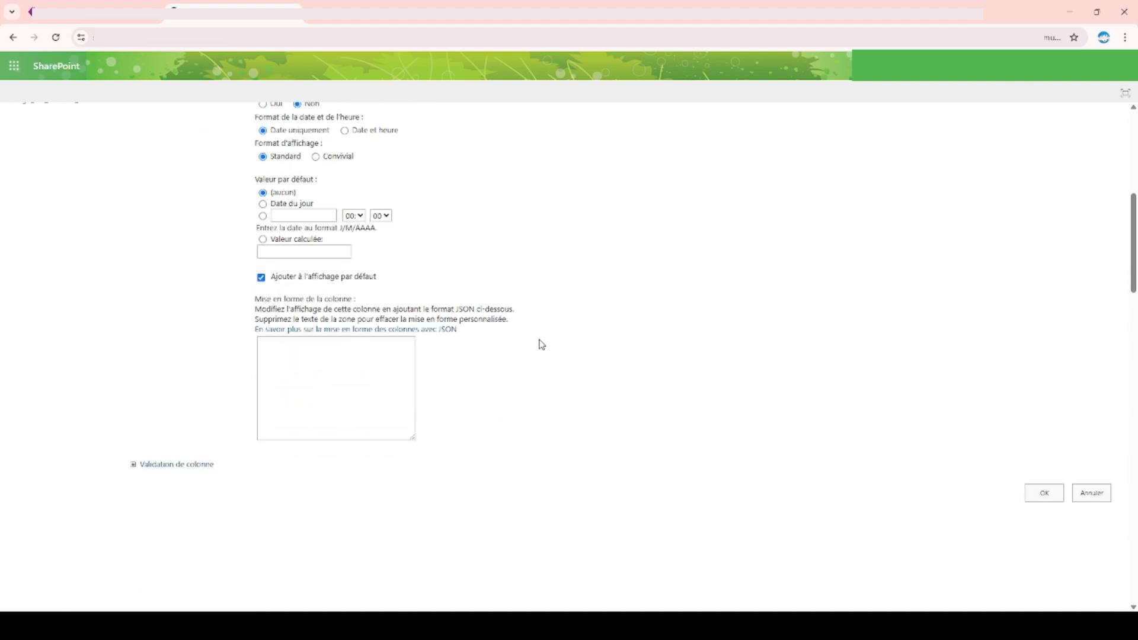
click(1036, 498)
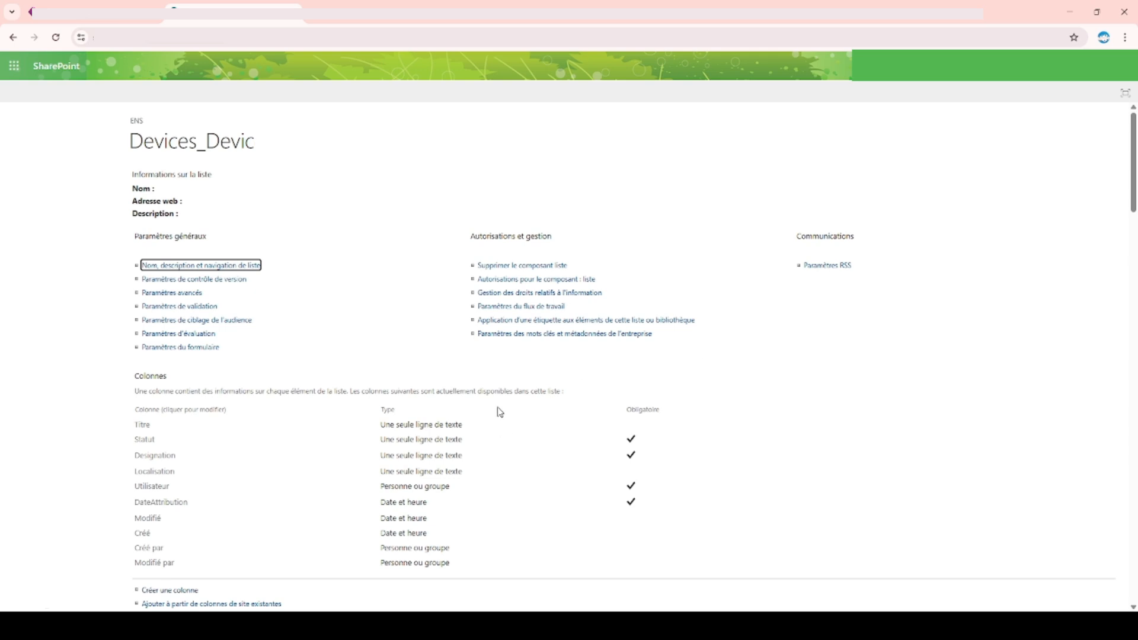
- Start a new column named Marque in GestionDevices_Devices with the lookup type Recherche
scroll(501, 409, down, 3)
click(169, 413)
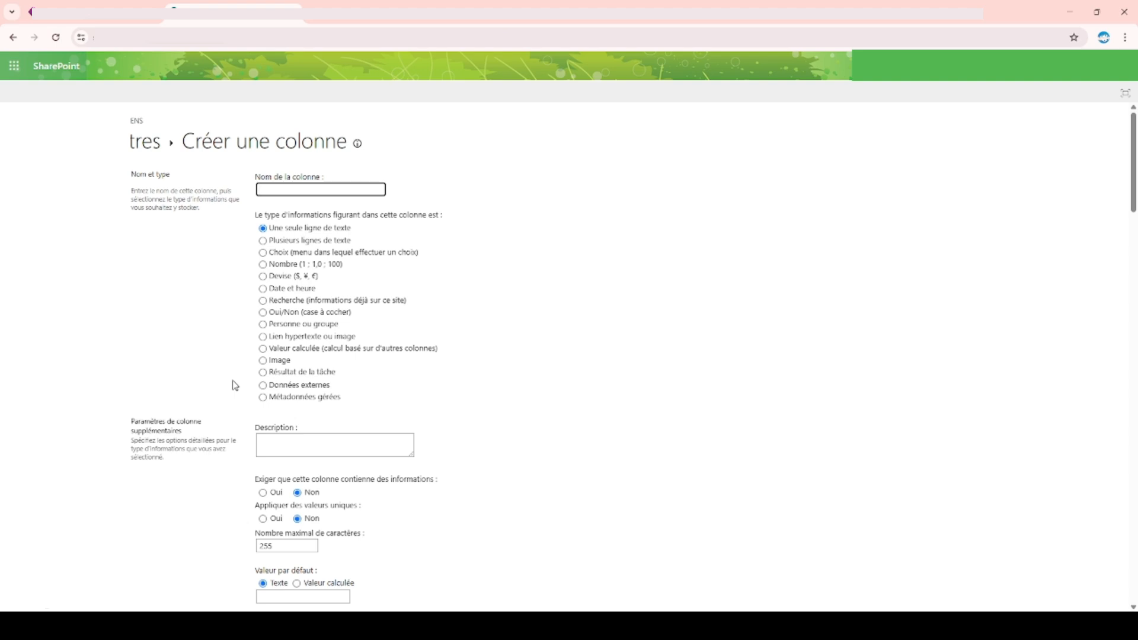
text(Marque)
click(306, 302)
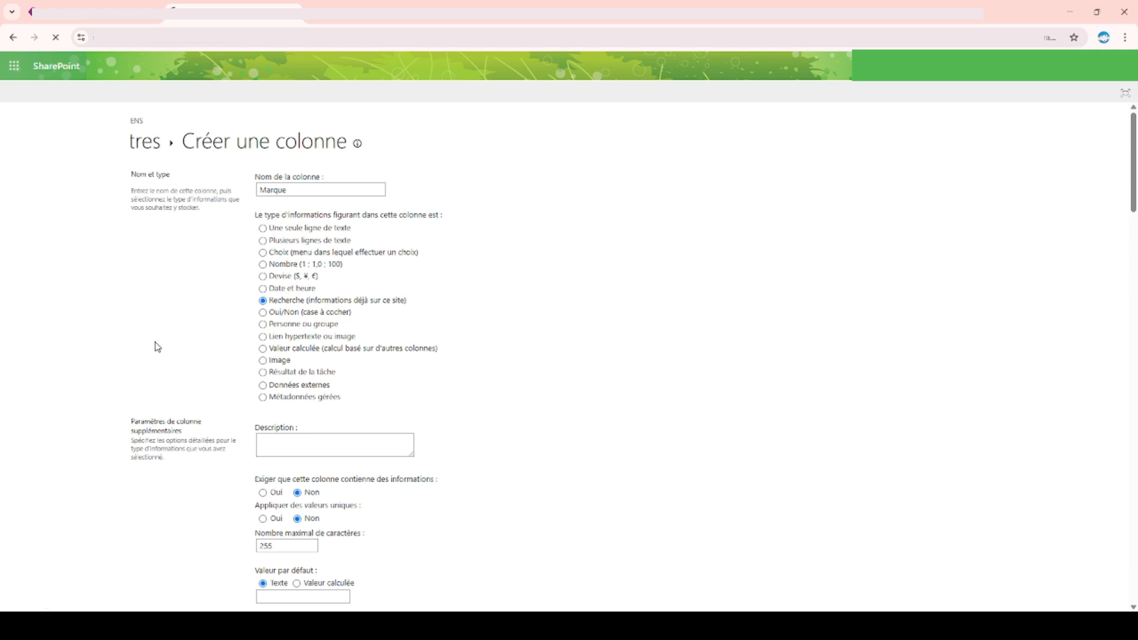
- Point the Marque lookup at the Designation column of GestionDevices_Marques and save the column
scroll(711, 344, down, 4)
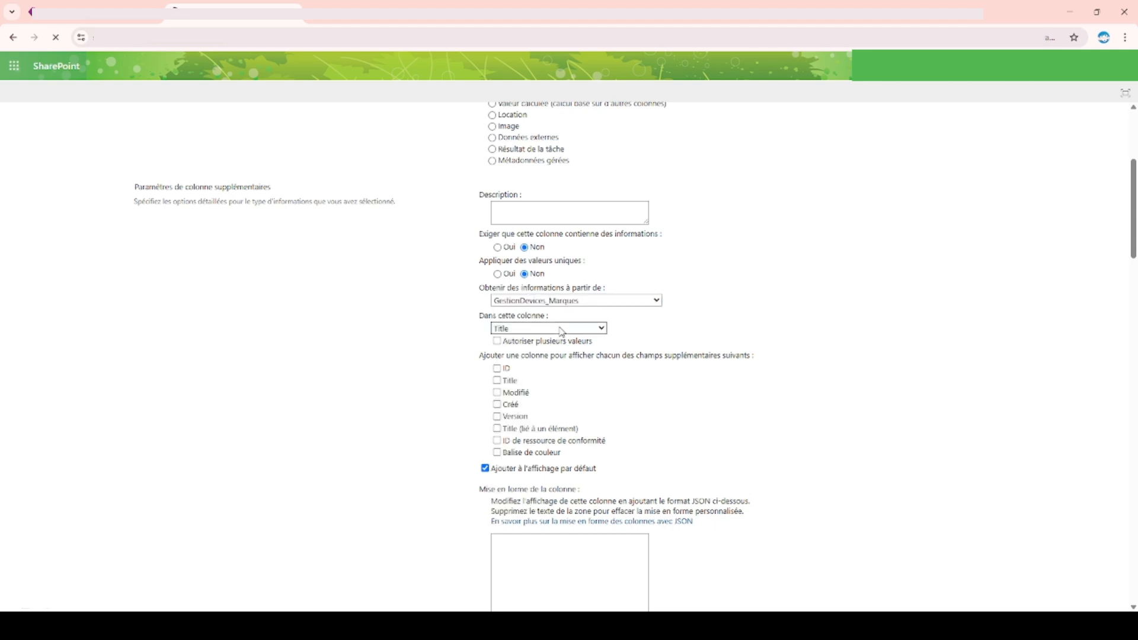
scroll(578, 378, down, 2)
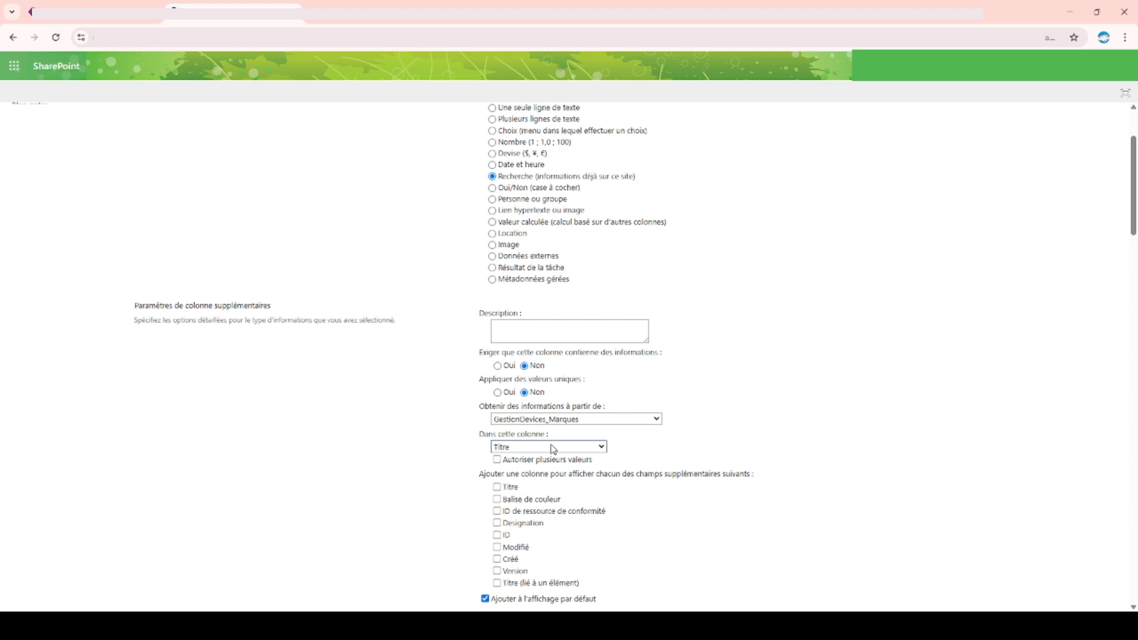
click(554, 450)
click(545, 502)
scroll(770, 424, down, 3)
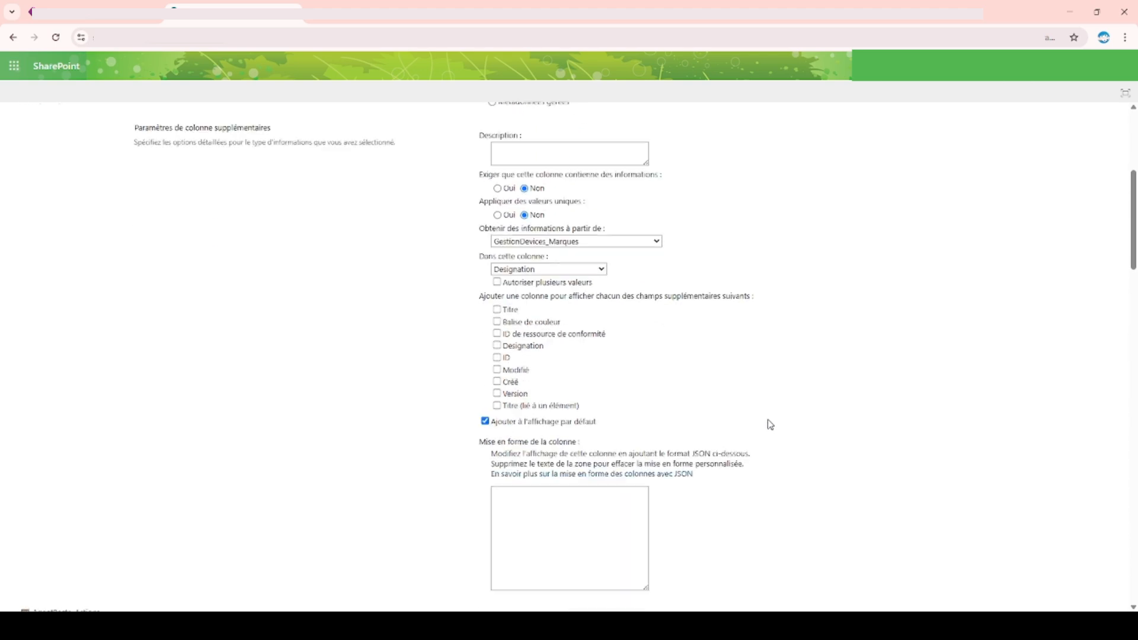
scroll(770, 425, down, 4)
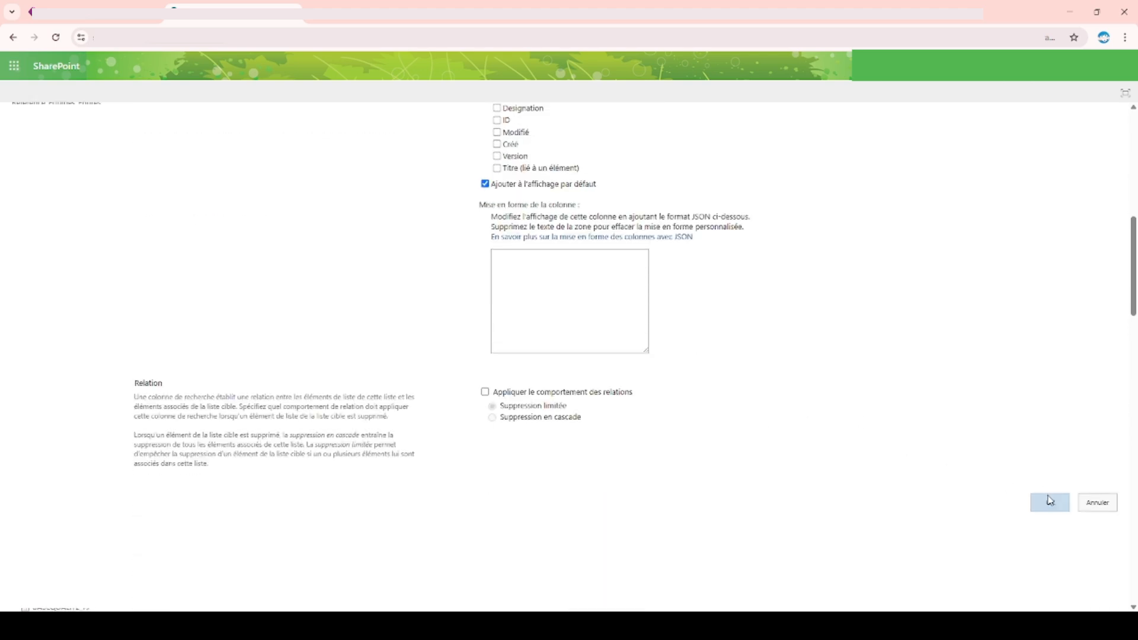
click(1049, 502)
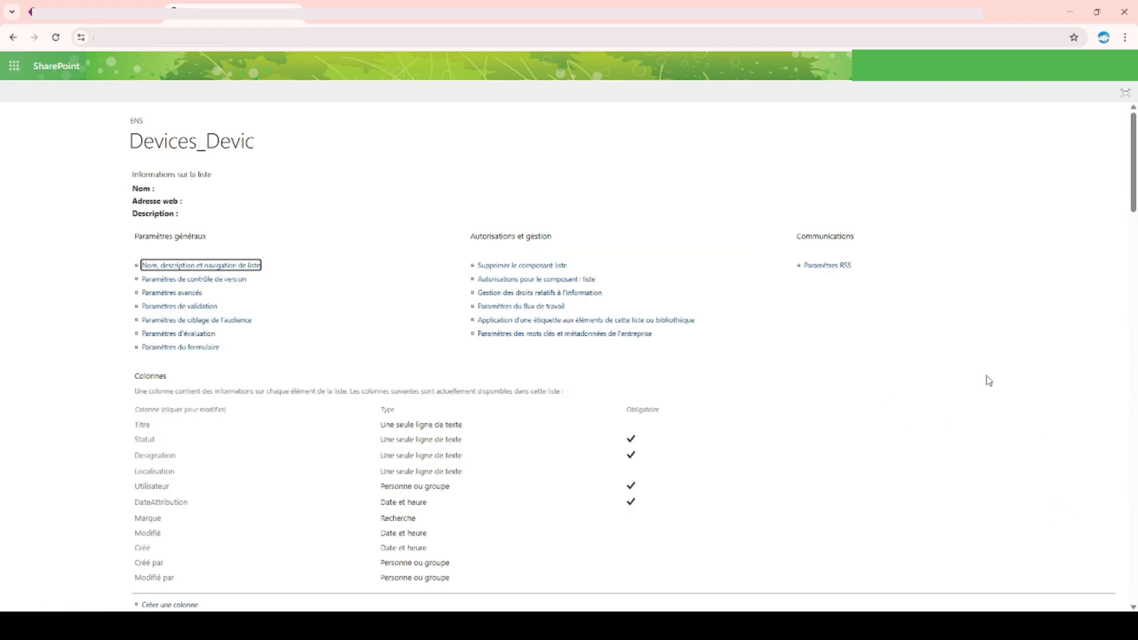
- Start a new column named Model in GestionDevices_Devices with the lookup type Recherche
scroll(681, 340, down, 2)
scroll(644, 343, down, 2)
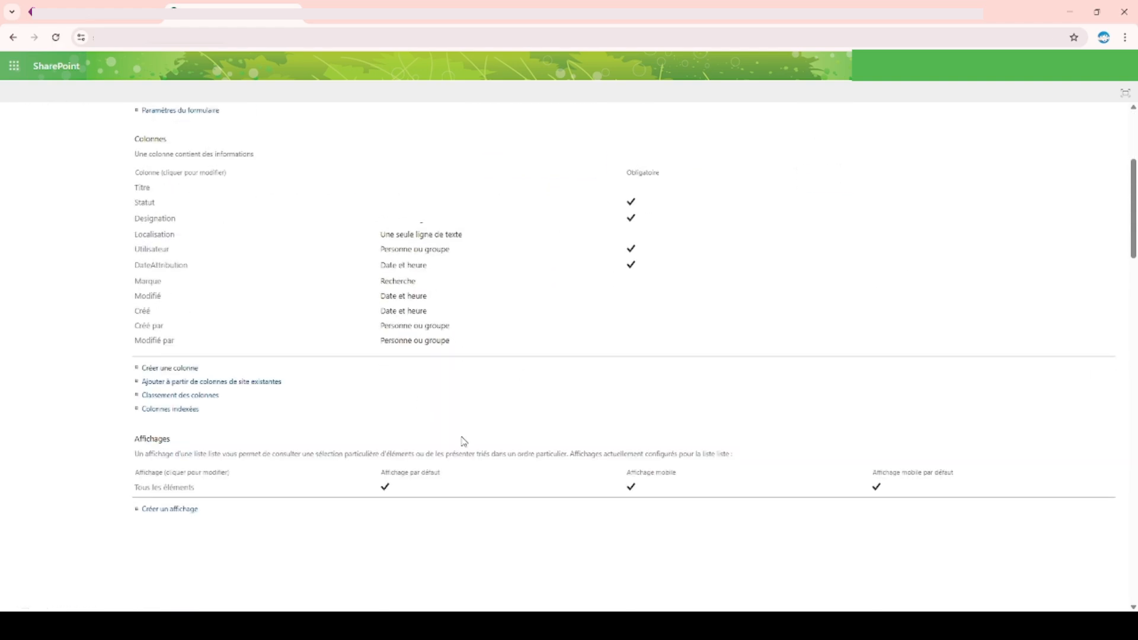
click(178, 370)
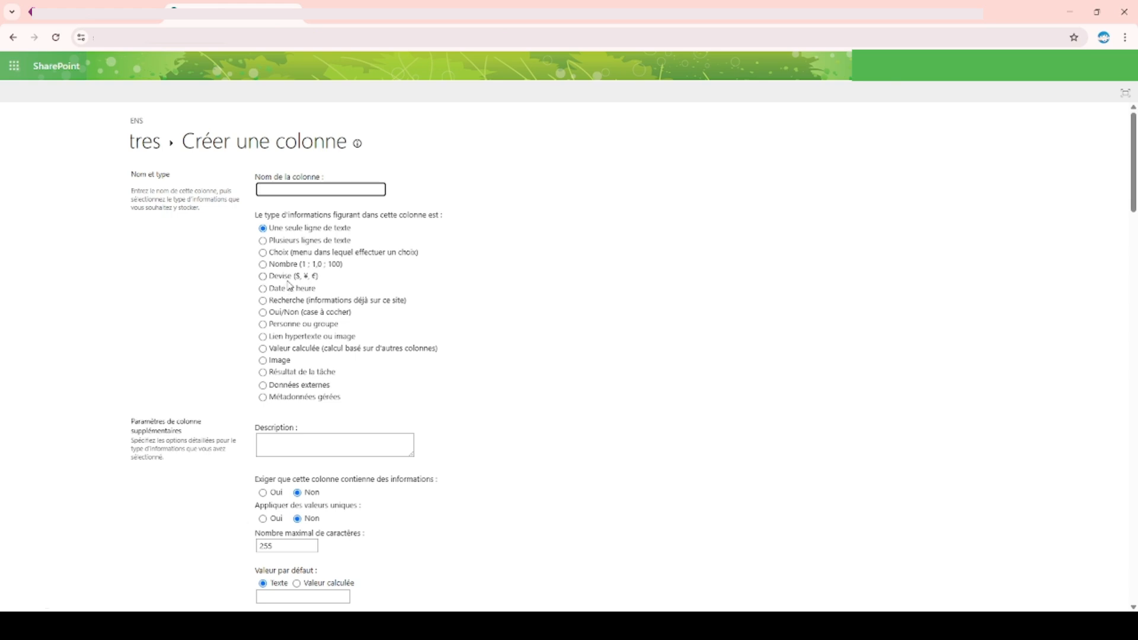
text(Model)
click(278, 303)
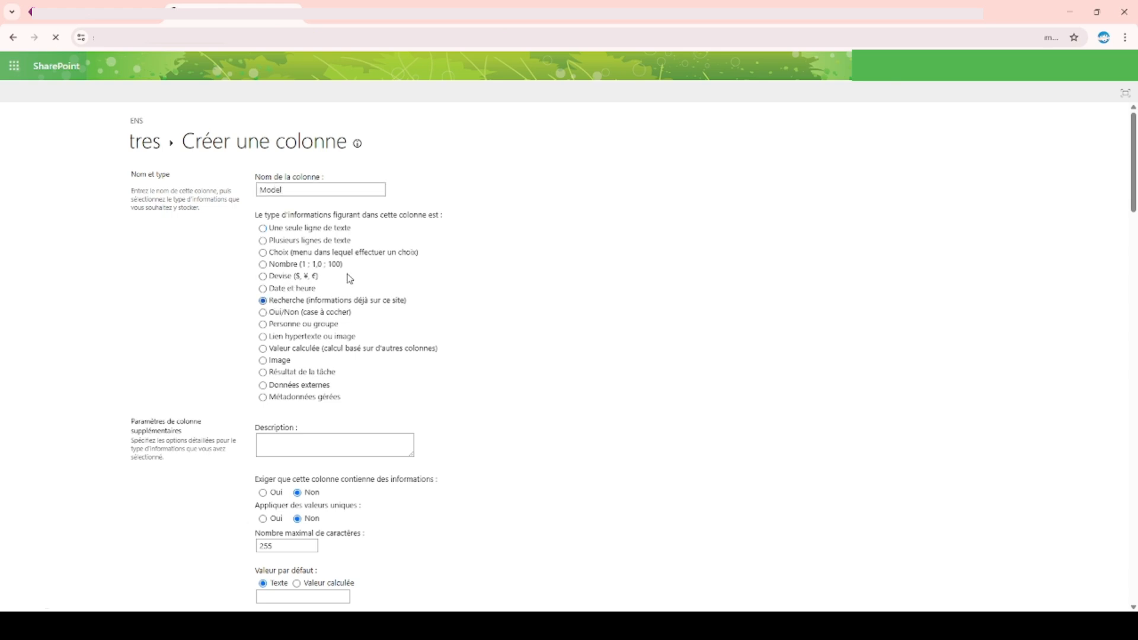
- Make the Model column look up Designation from the GestionDevices_Models list and save it
scroll(479, 283, down, 2)
click(567, 419)
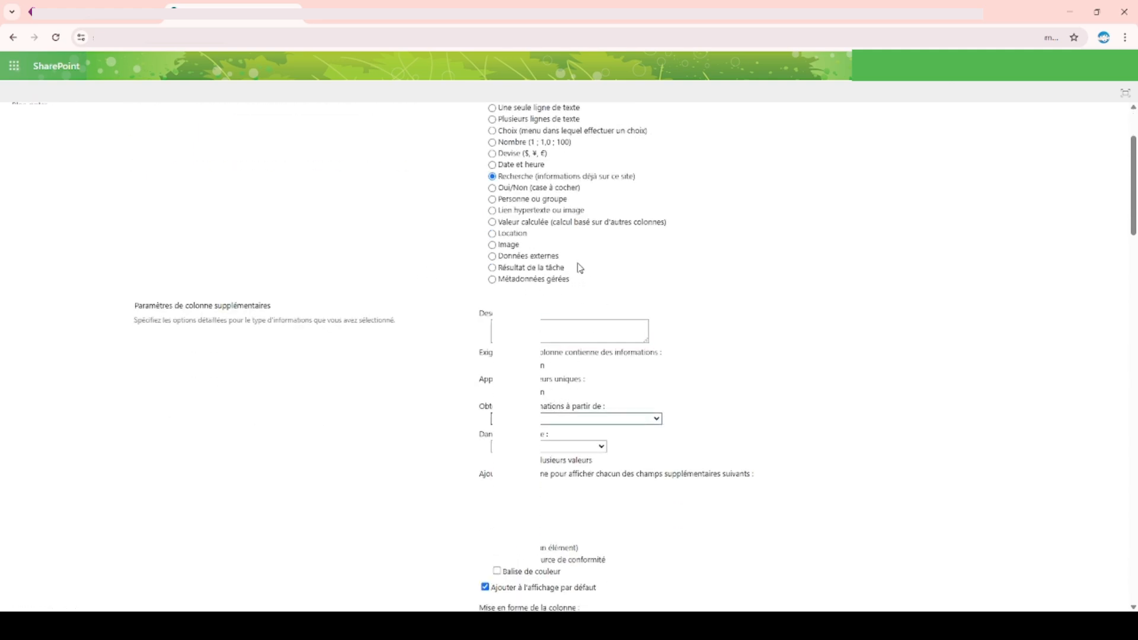
scroll(879, 282, up, 2)
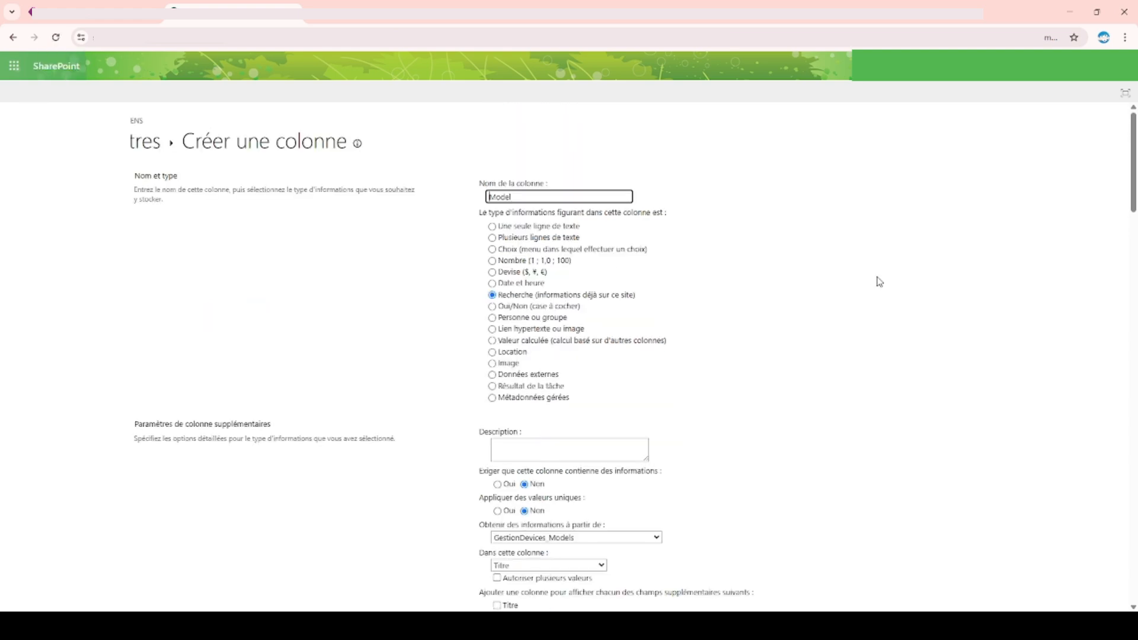
scroll(811, 317, down, 2)
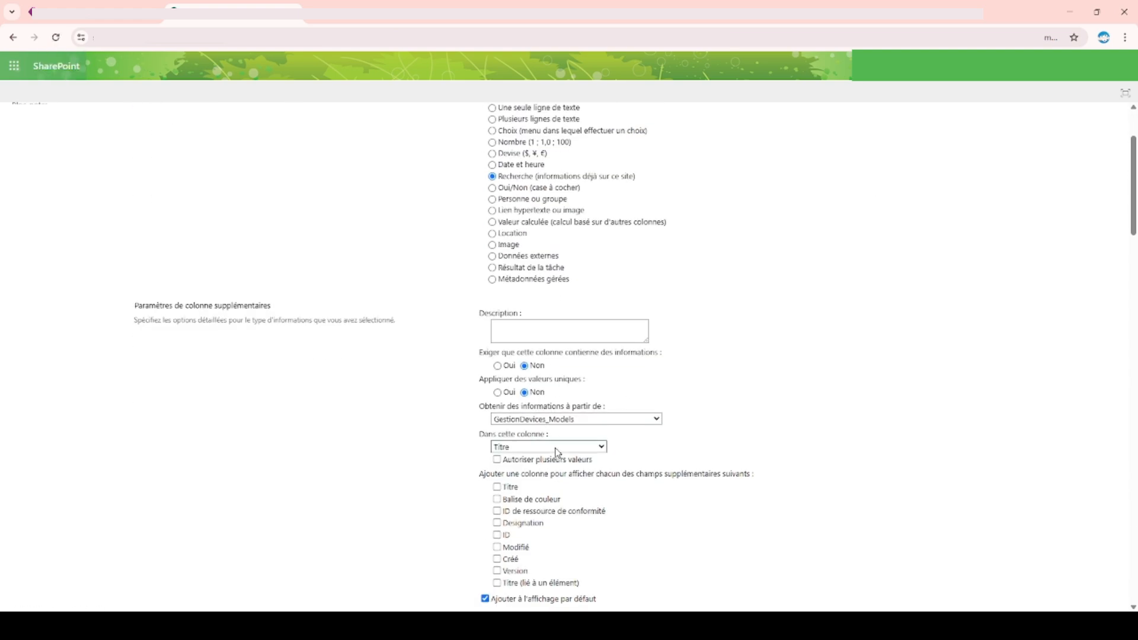
click(557, 452)
click(526, 507)
scroll(811, 377, down, 1)
scroll(811, 377, down, 6)
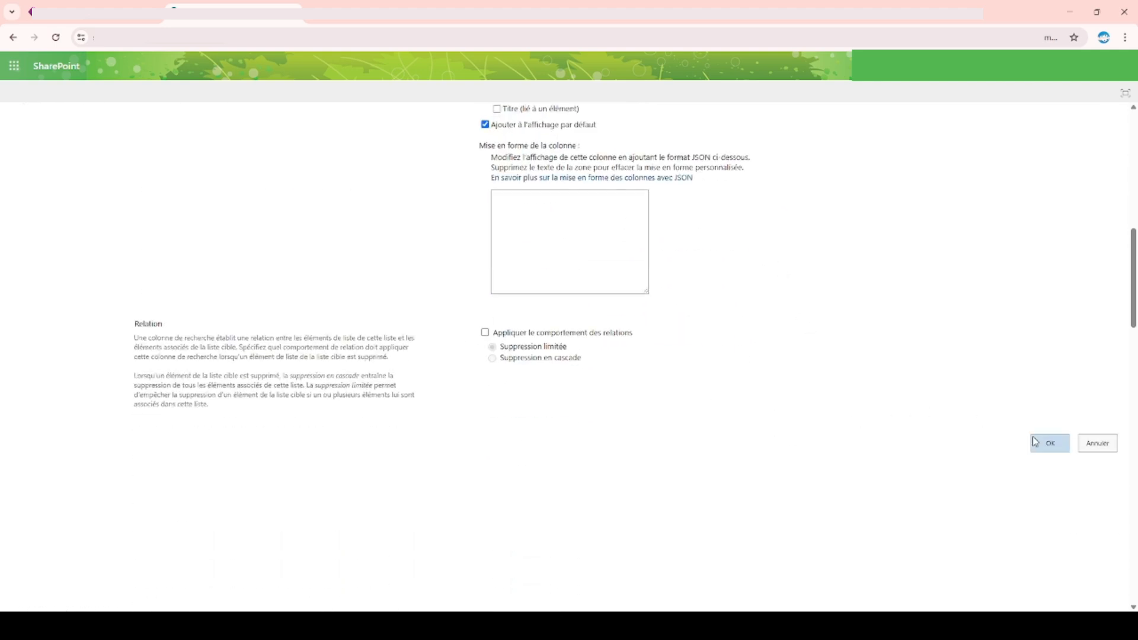
click(1048, 445)
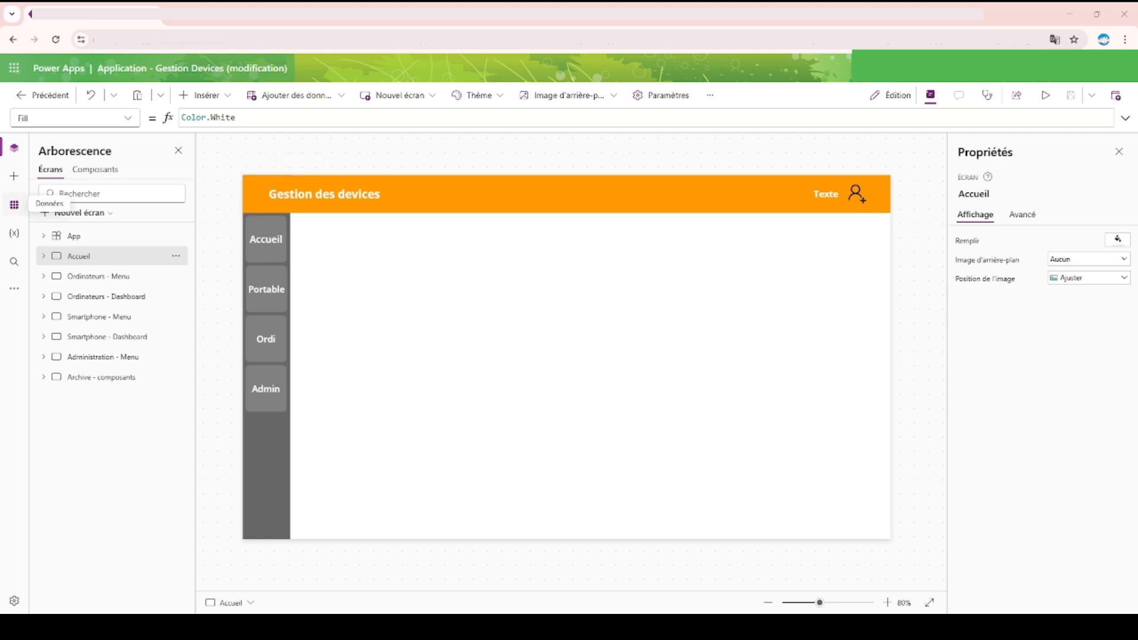
- Start adding data to the application using the SharePoint connector and its existing connection
click(14, 205)
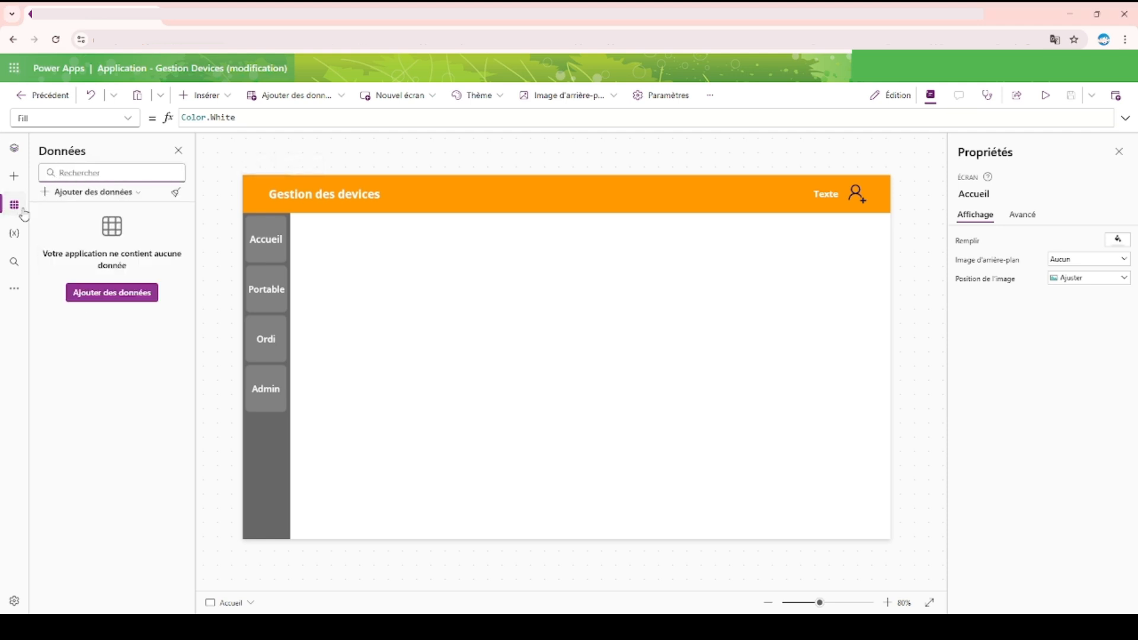
click(129, 301)
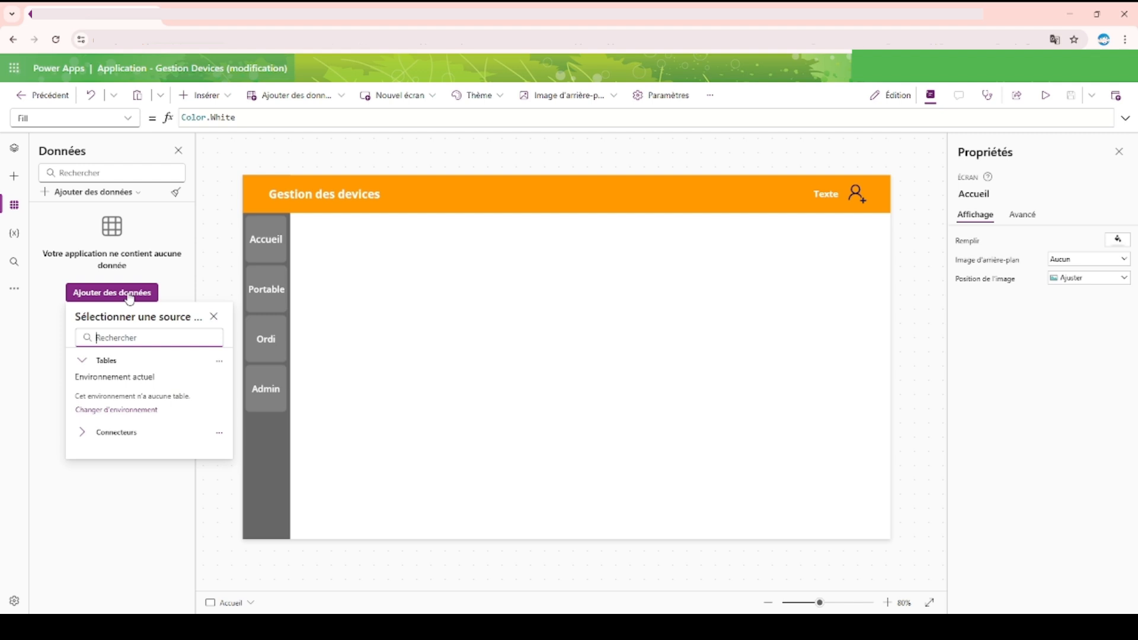
text(Share)
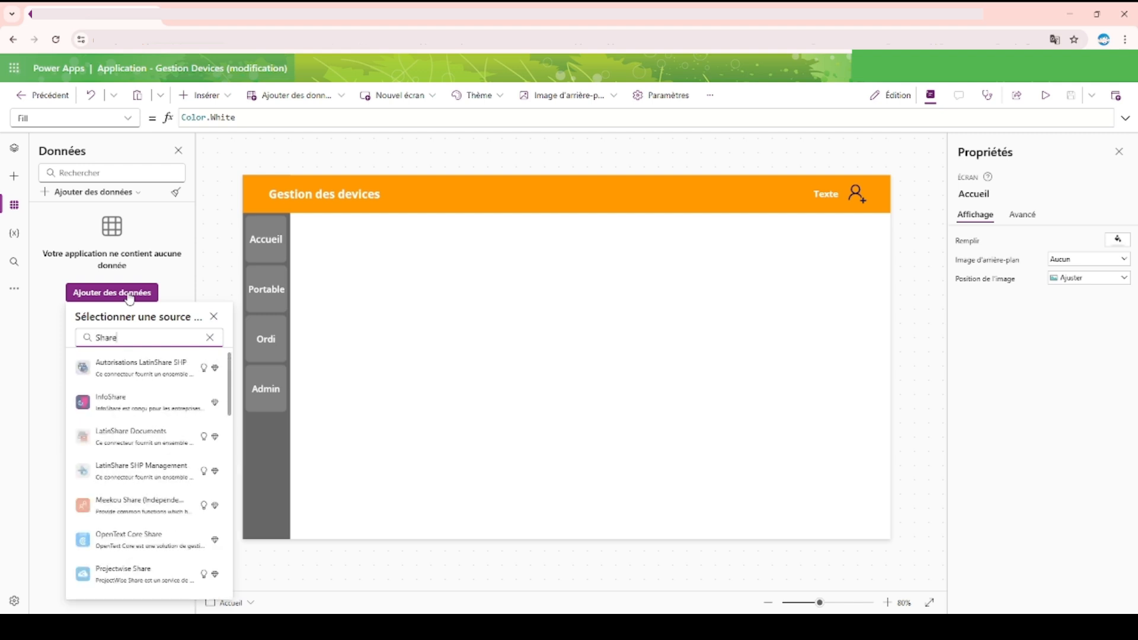
text(point)
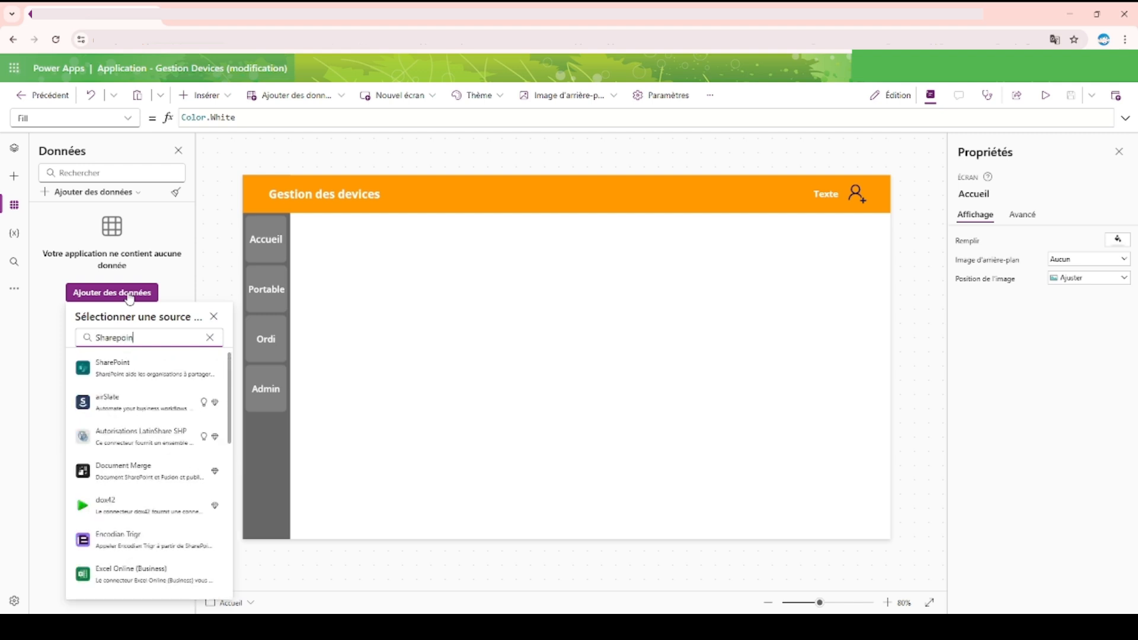
click(138, 365)
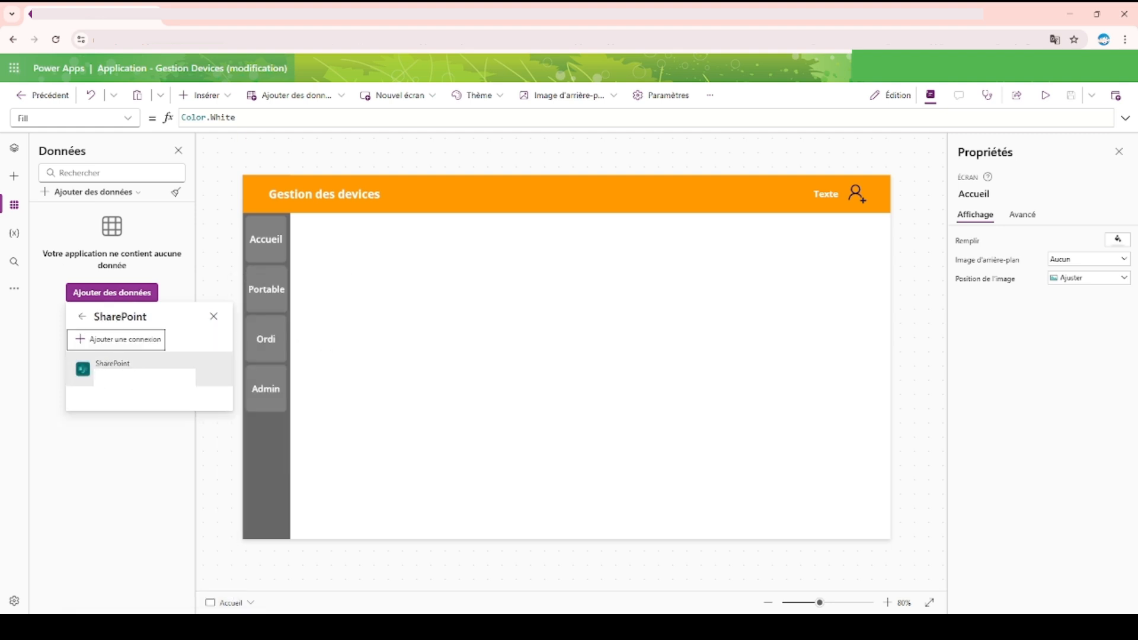
click(137, 368)
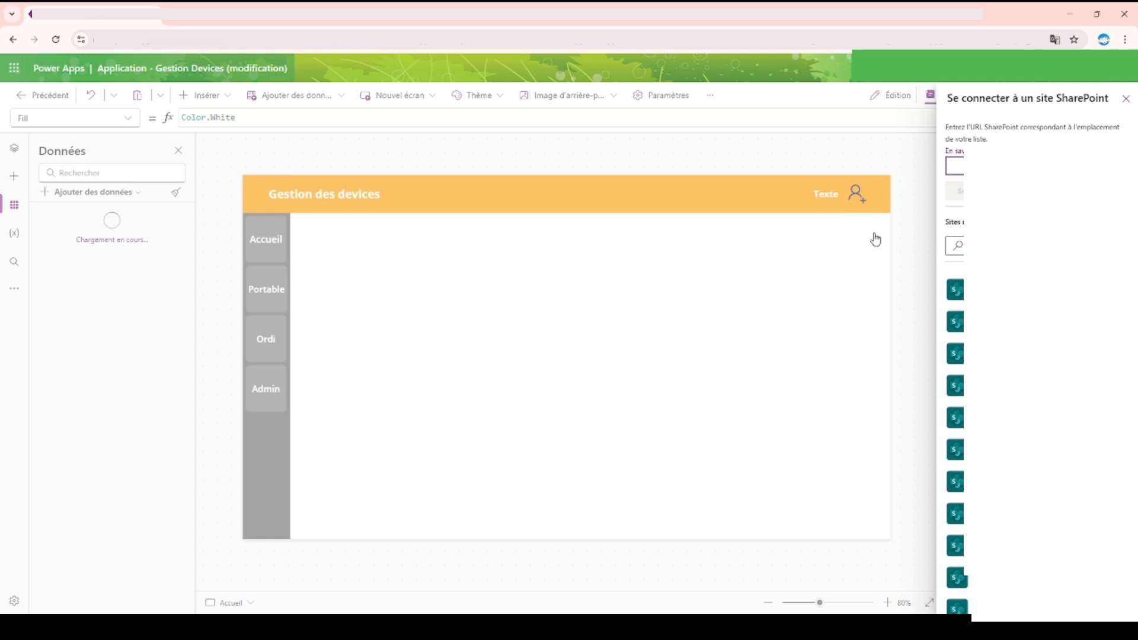
- Choose the SharePoint site and connect its GestionDevices_Devices, GestionDevices_Marques and GestionDevices_Models lists as data sources
click(955, 246)
click(956, 289)
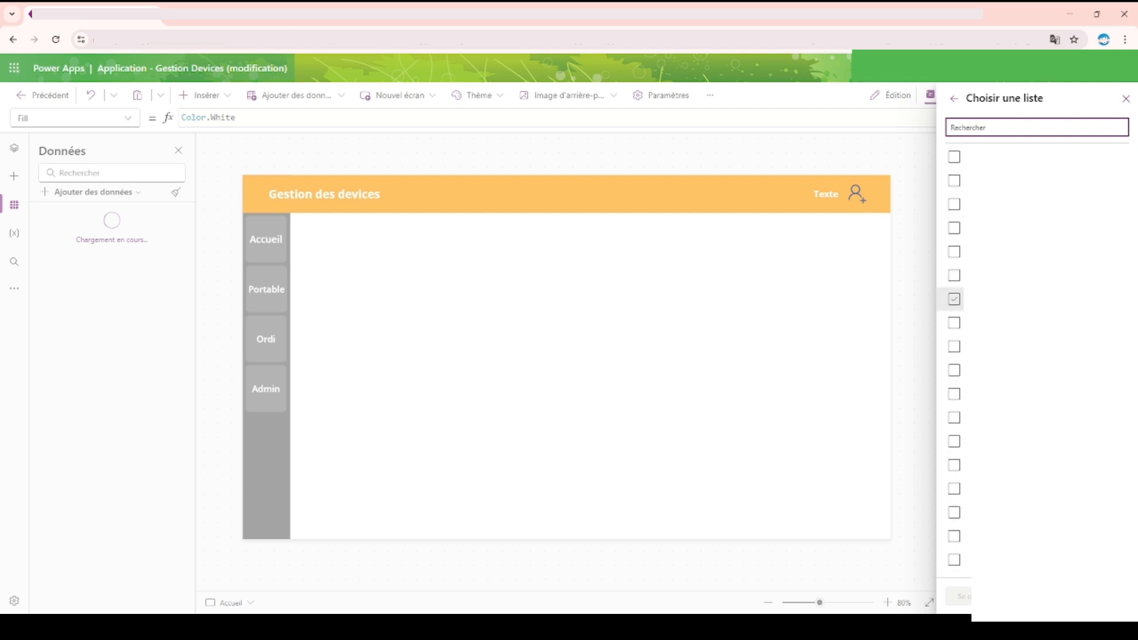
text(Gestion)
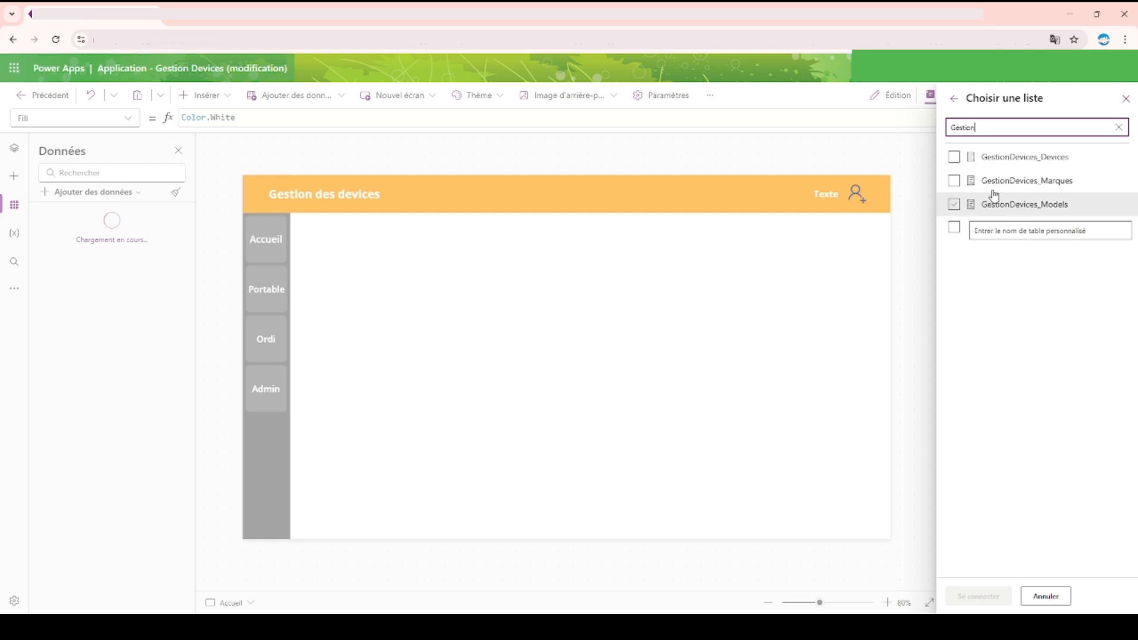
click(954, 157)
click(954, 181)
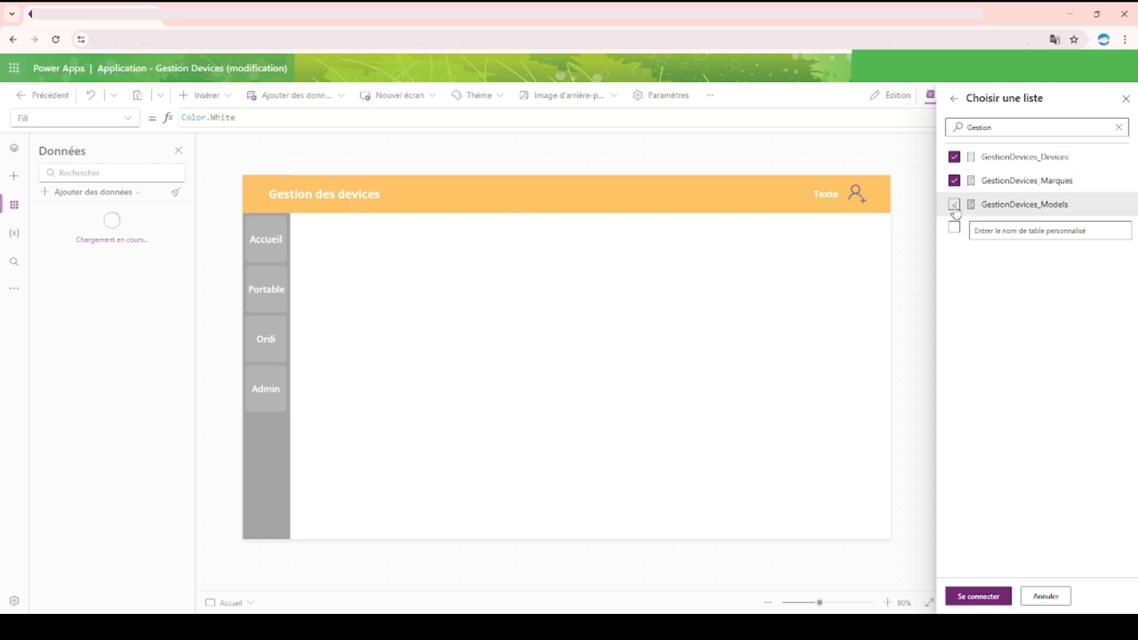
click(954, 204)
click(979, 596)
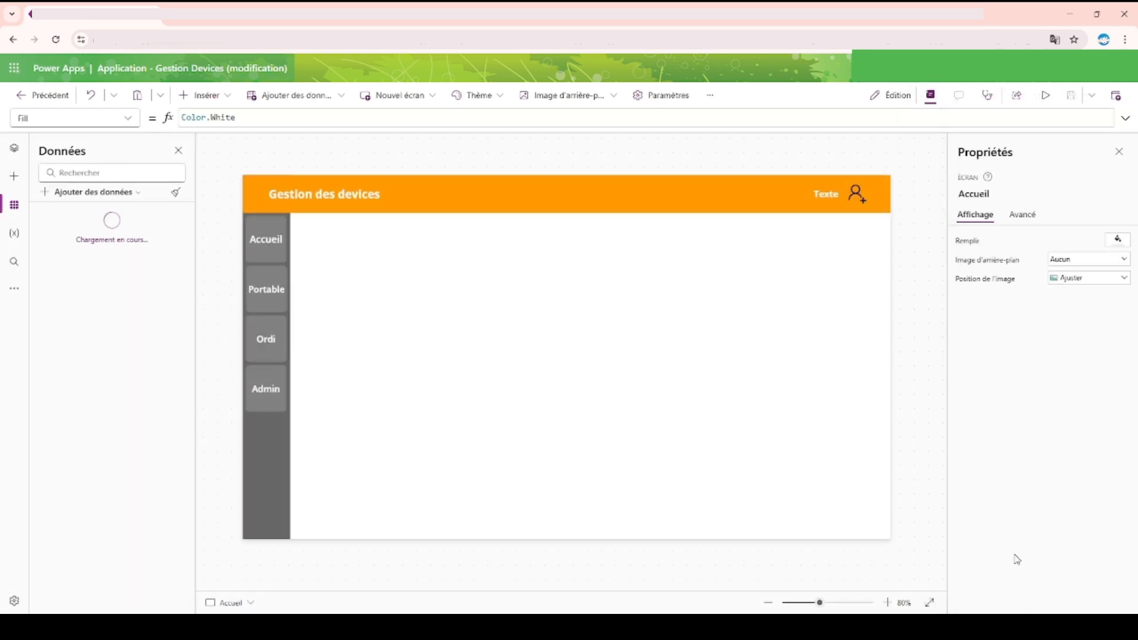